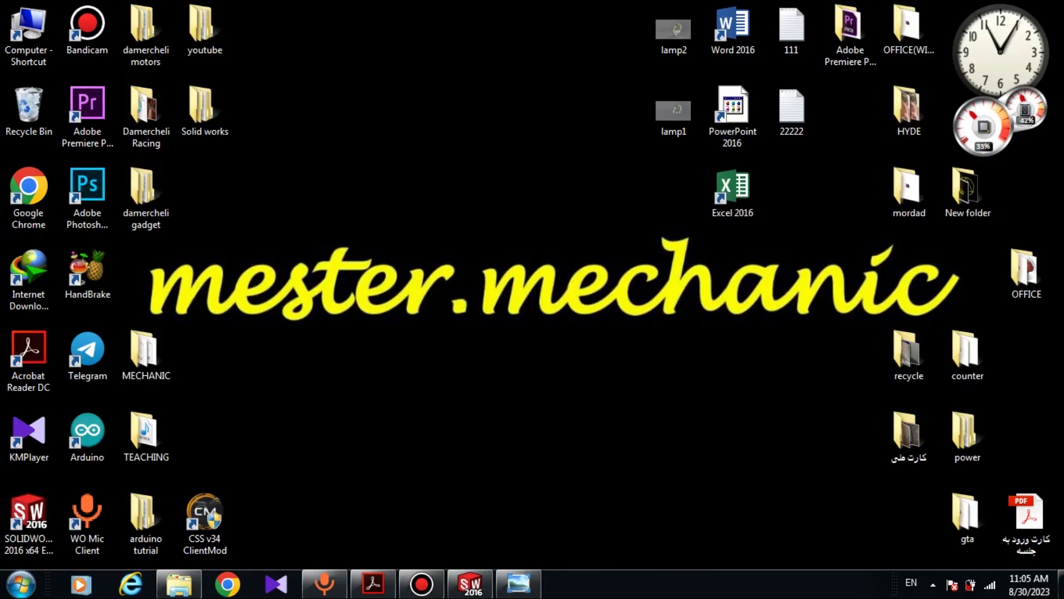
- Bring up the SOLIDWORKS flange model and the nagshe65 Exercise-18 drawing side by side
click(469, 579)
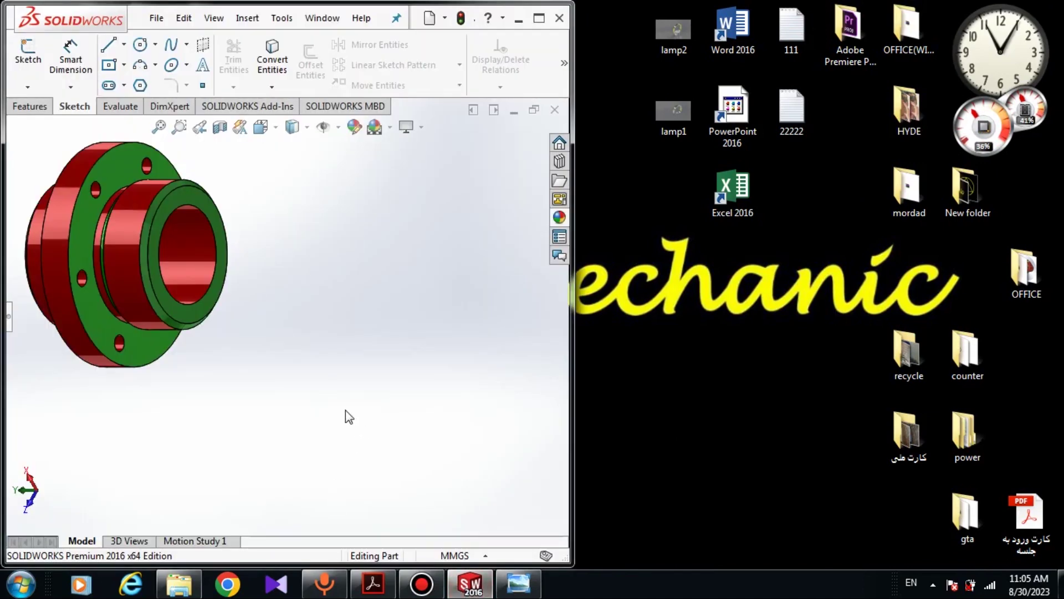
scroll(251, 264, down, 2)
click(519, 584)
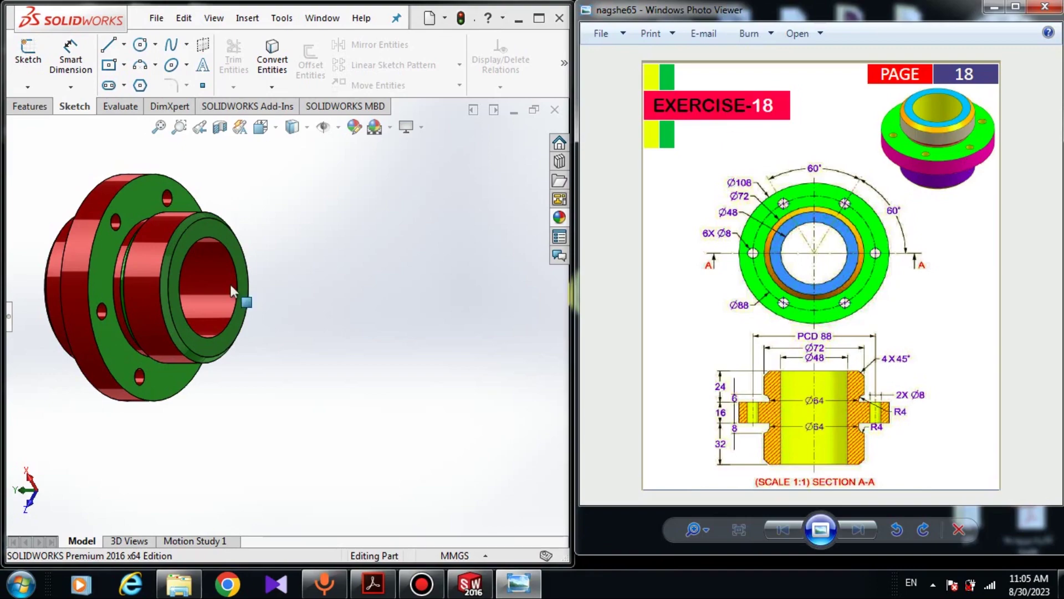
click(991, 7)
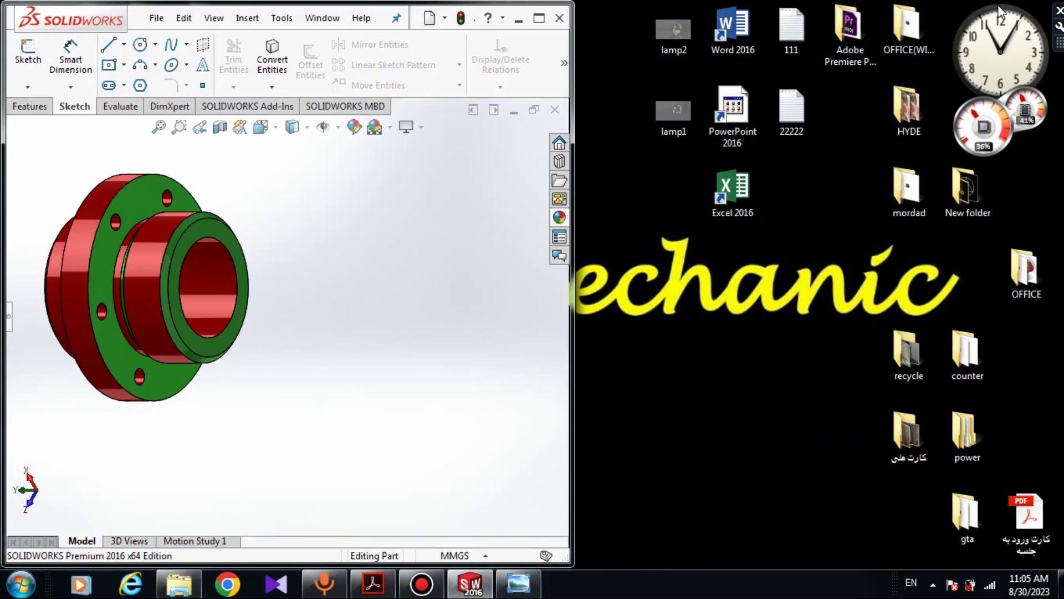
click(519, 583)
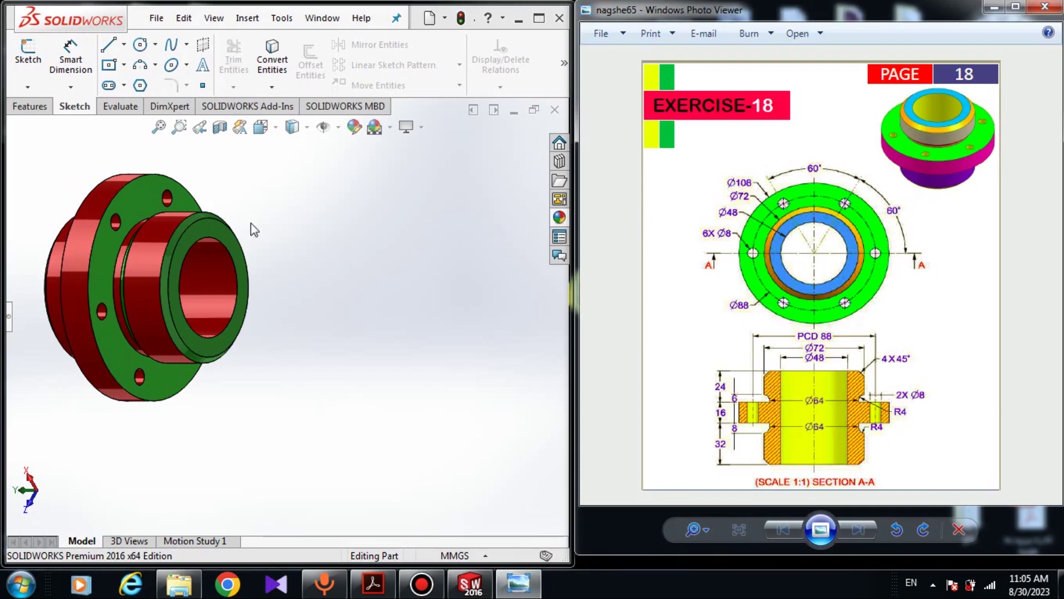
- Close the open flange part in SOLIDWORKS and create a new, empty part document
click(551, 110)
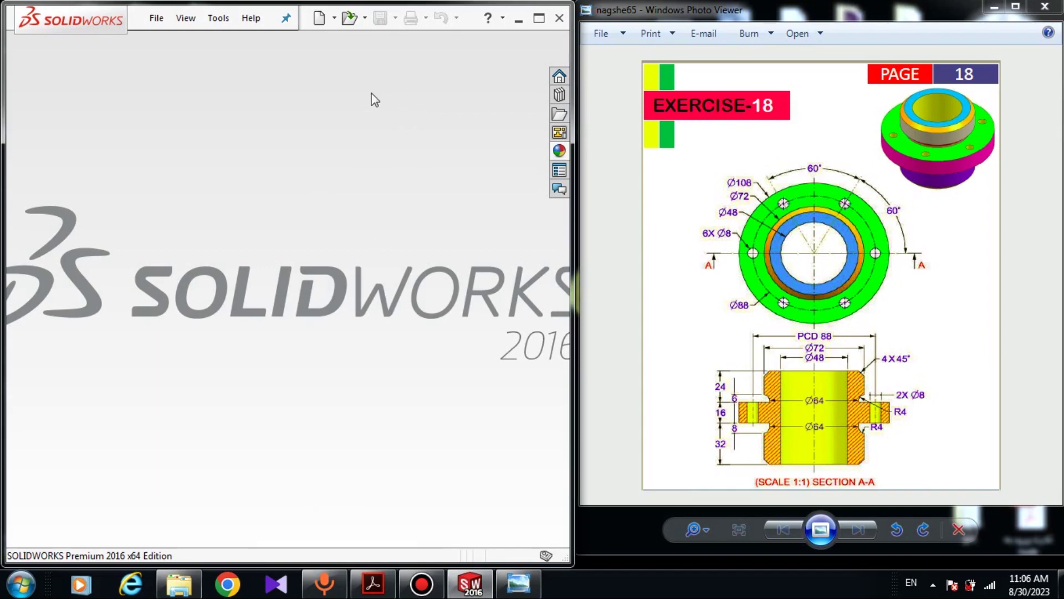
click(318, 20)
click(554, 416)
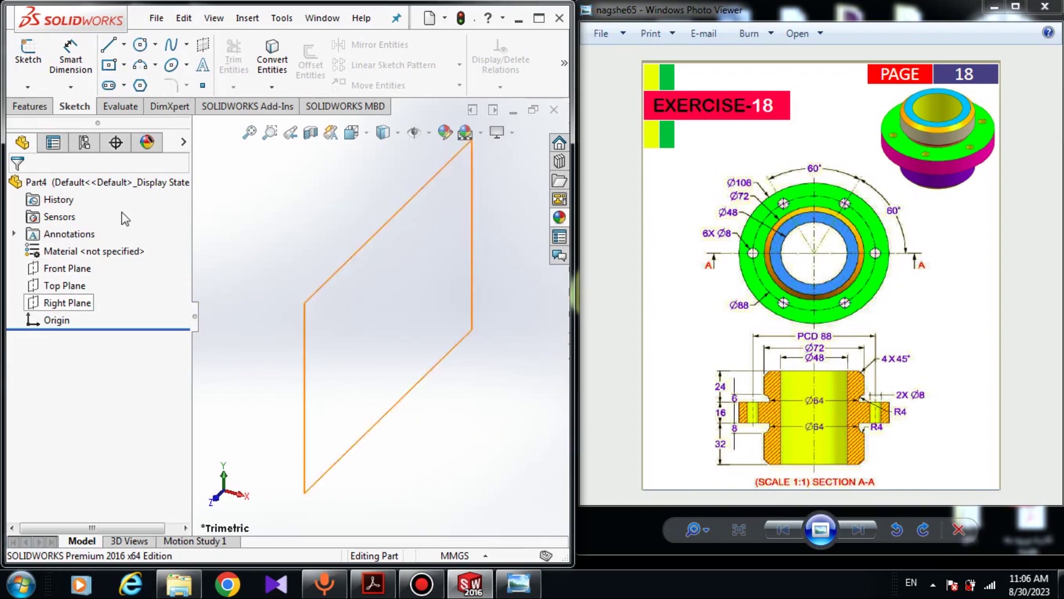
- Start a new sketch on the Front Plane
click(77, 270)
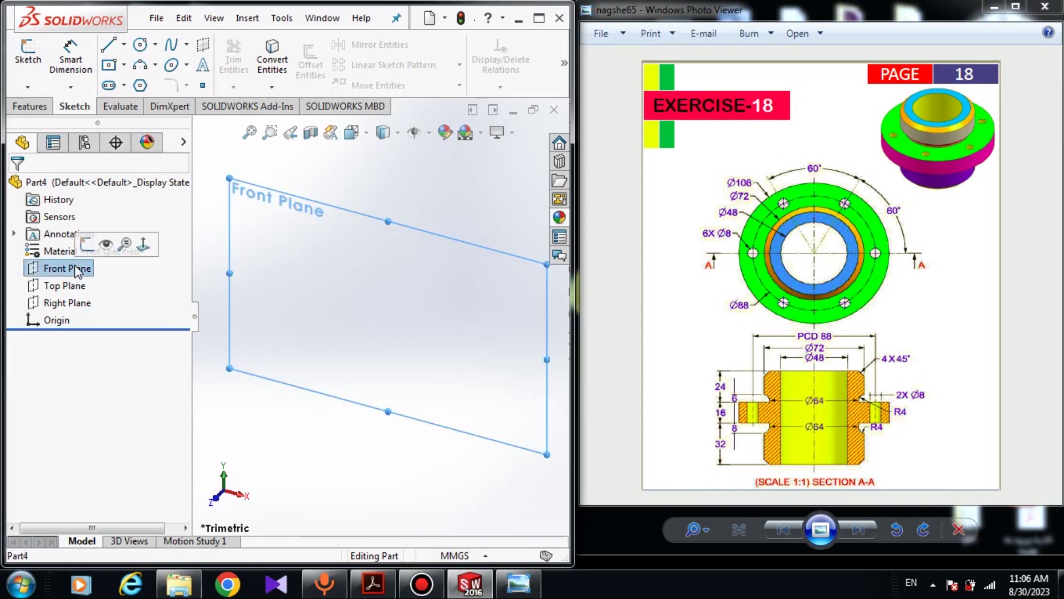
click(84, 245)
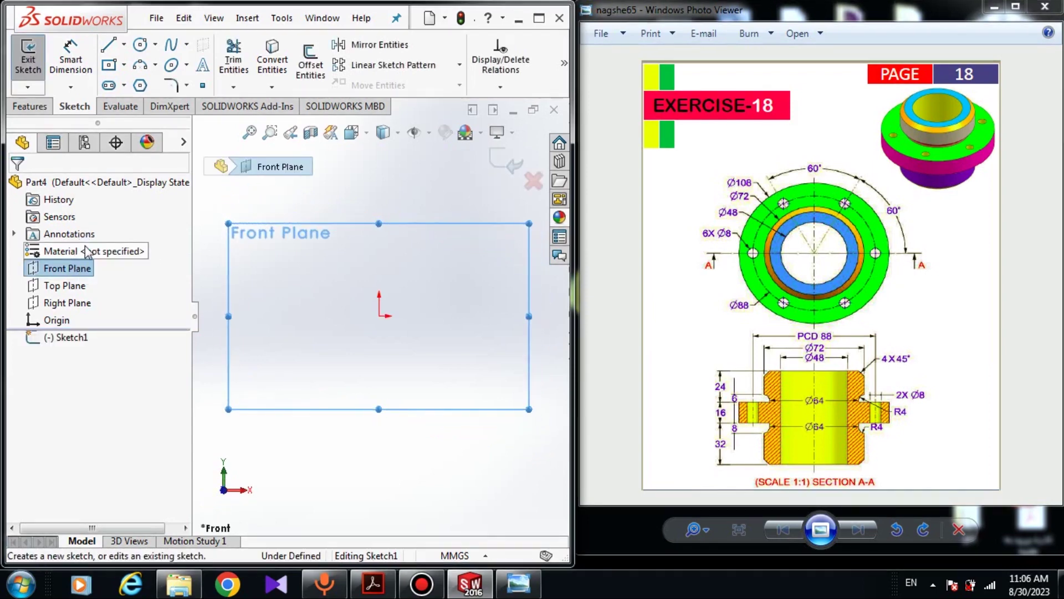
click(312, 314)
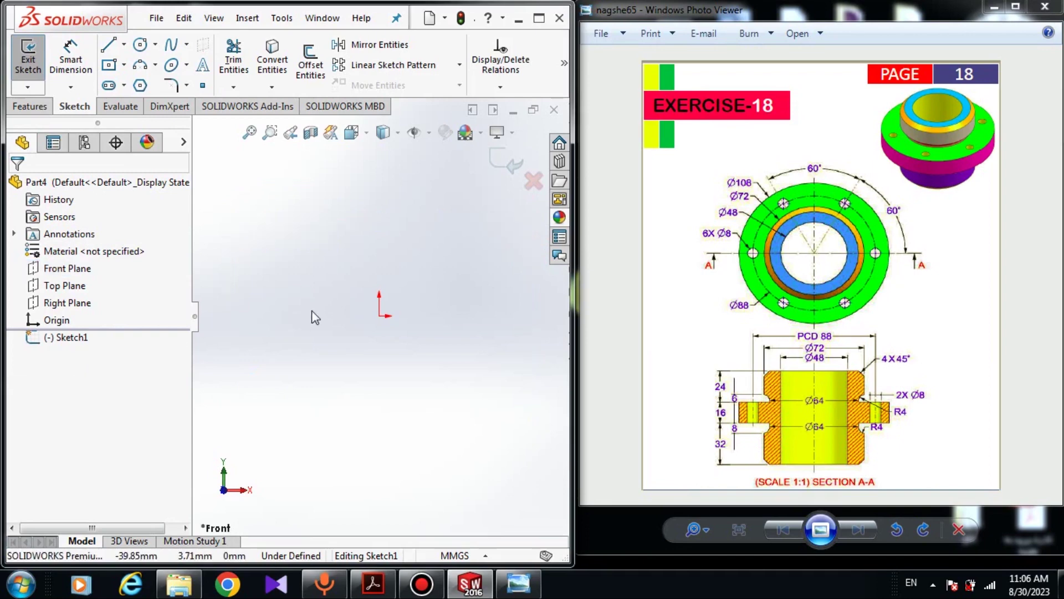
- Draw a vertical centerline about 76 mm long upward from the origin
click(124, 44)
click(143, 81)
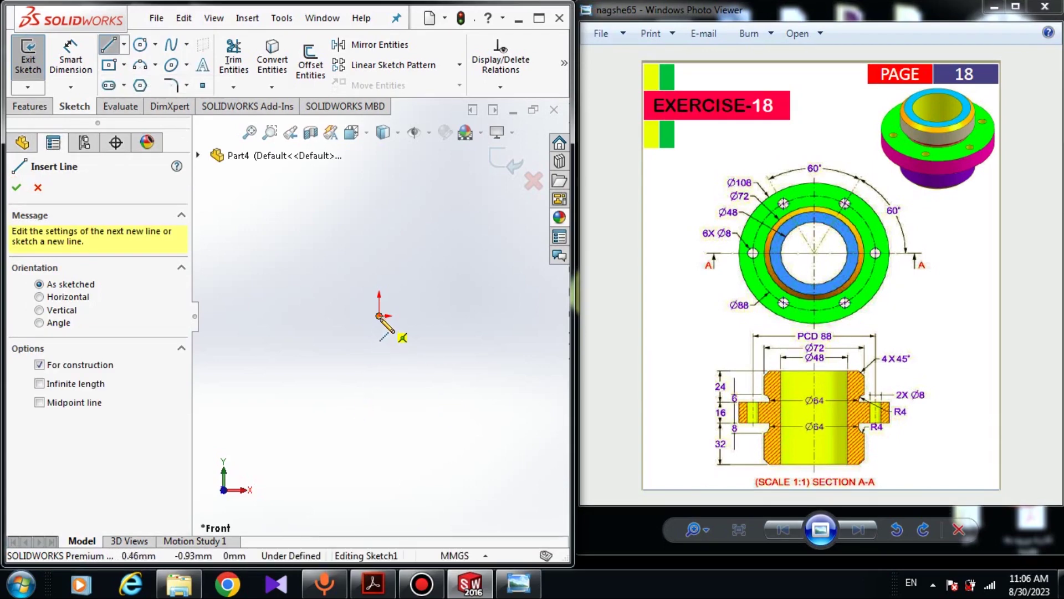
click(379, 316)
click(380, 188)
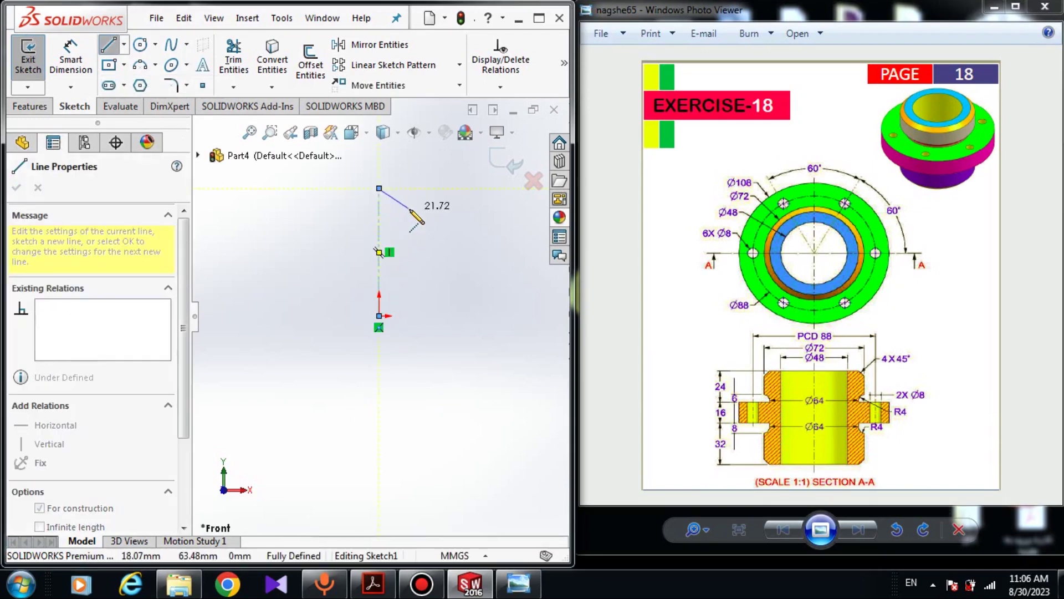
right_click(412, 212)
click(415, 223)
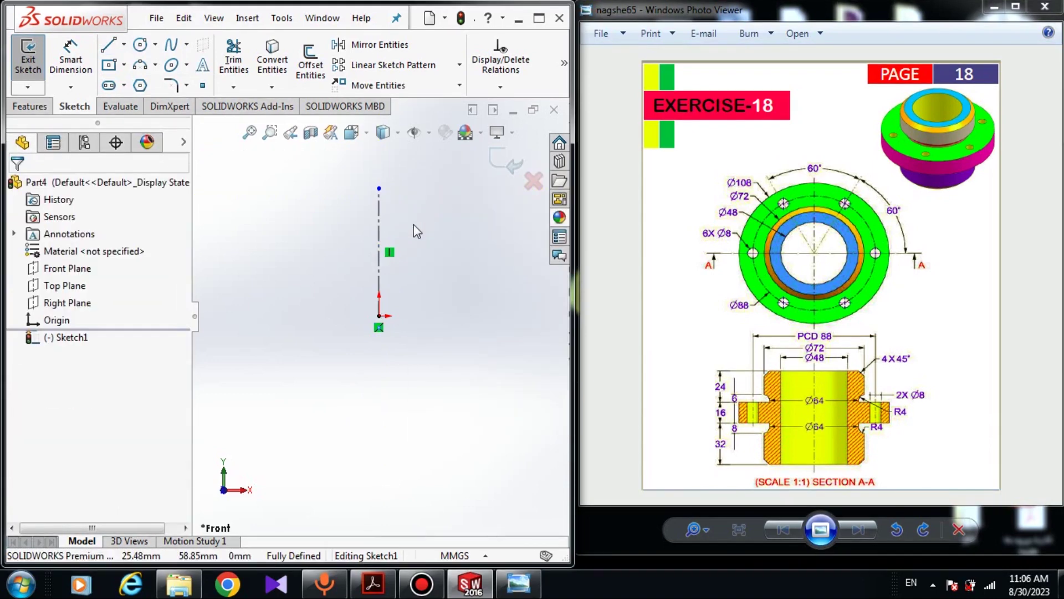
- Set the vertical centerline to infinite length
click(378, 238)
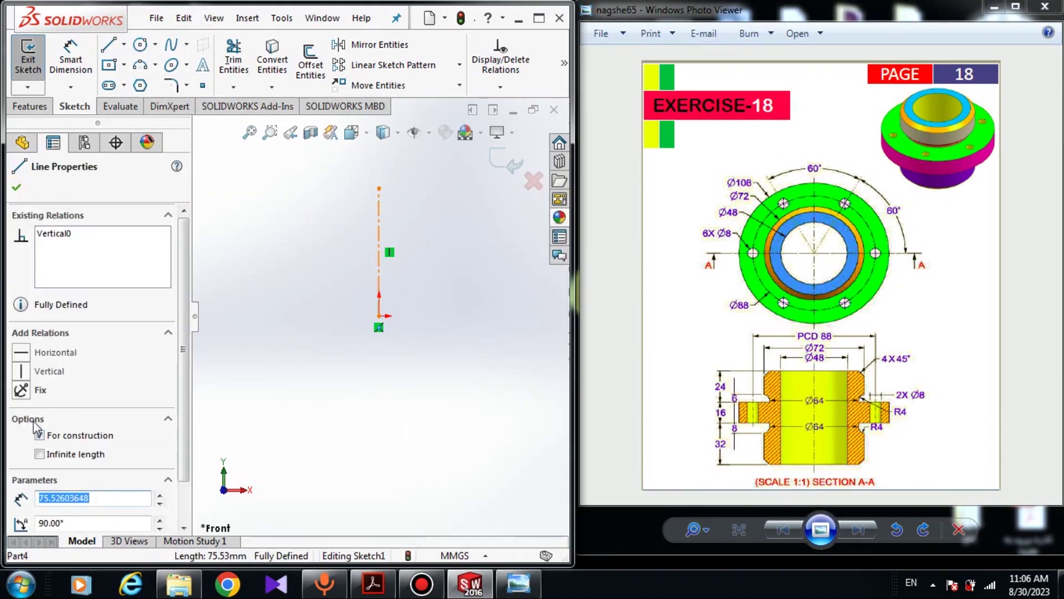
click(40, 454)
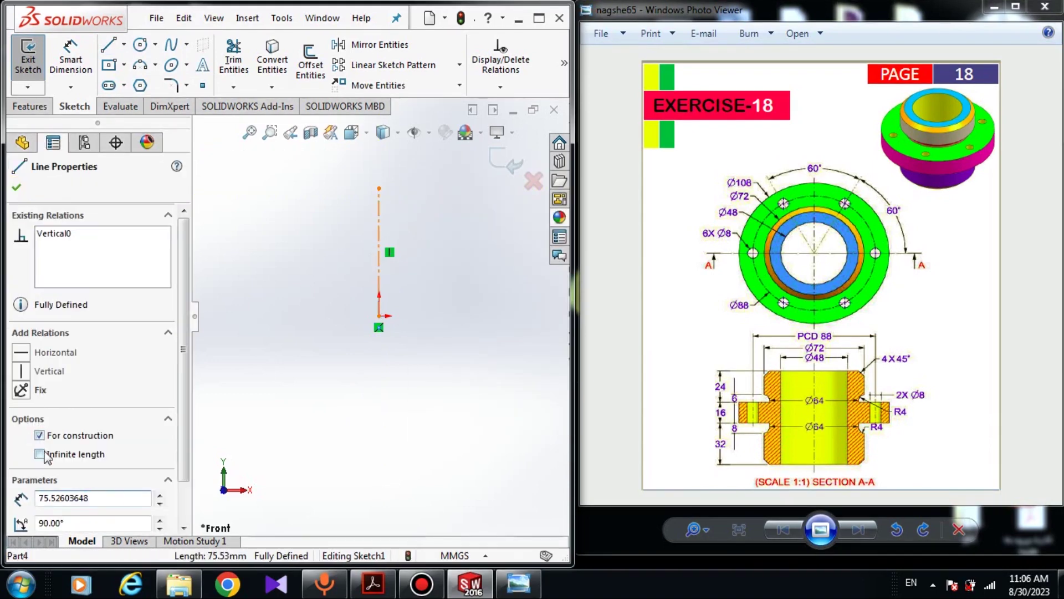
click(17, 183)
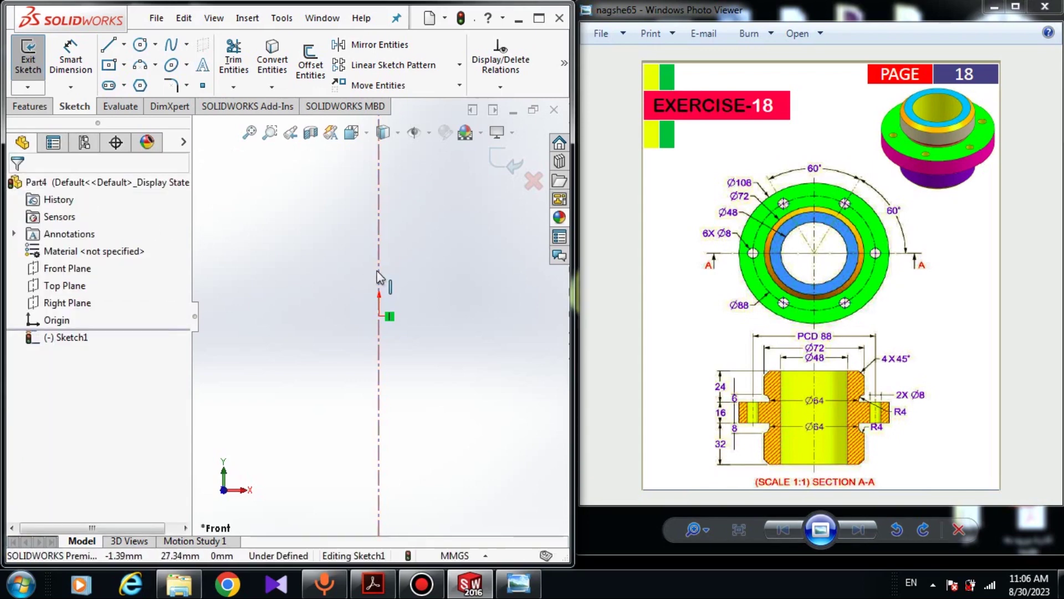
- Move the centerline off the origin, then make it coincident with the origin
drag(381, 277, 417, 291)
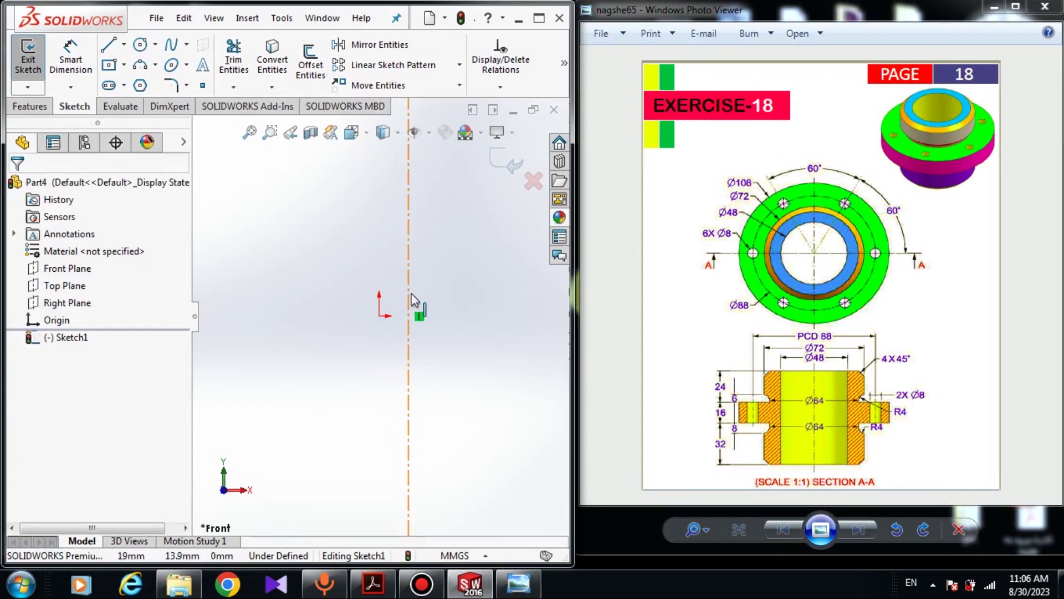
click(411, 294)
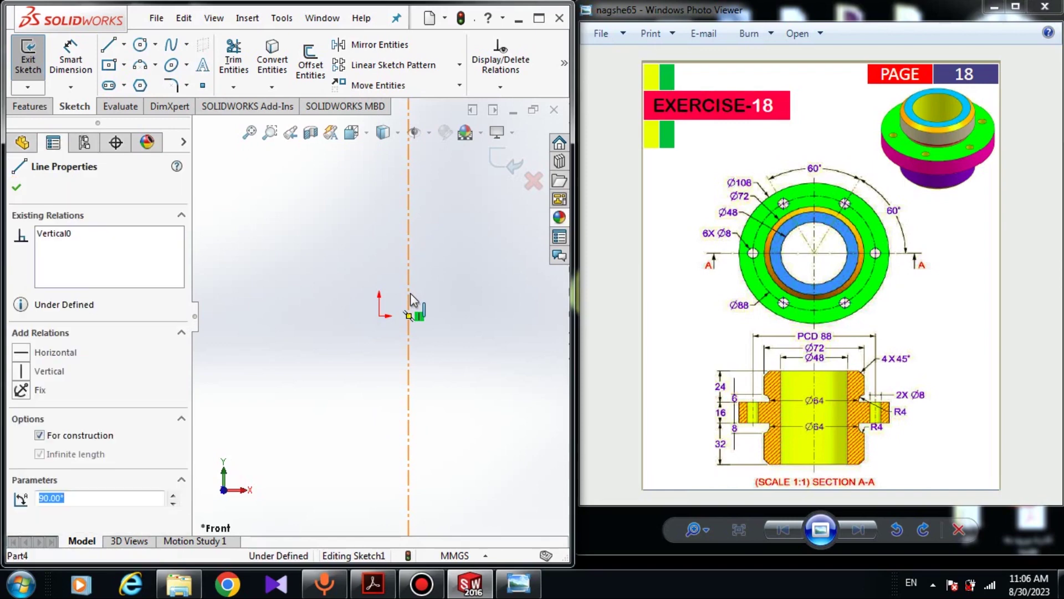
ctrl+click(381, 315)
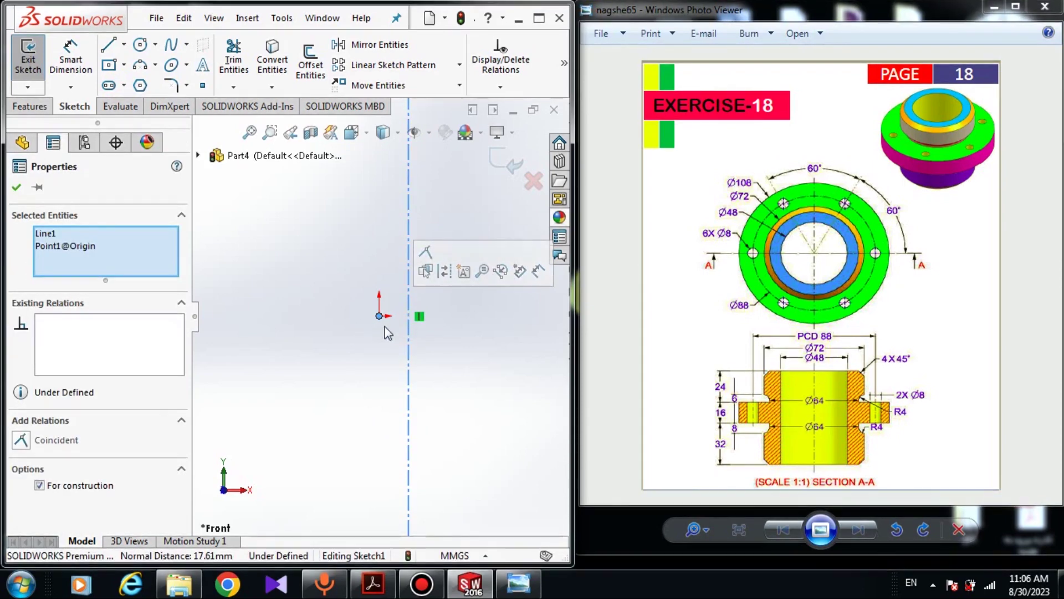
click(21, 439)
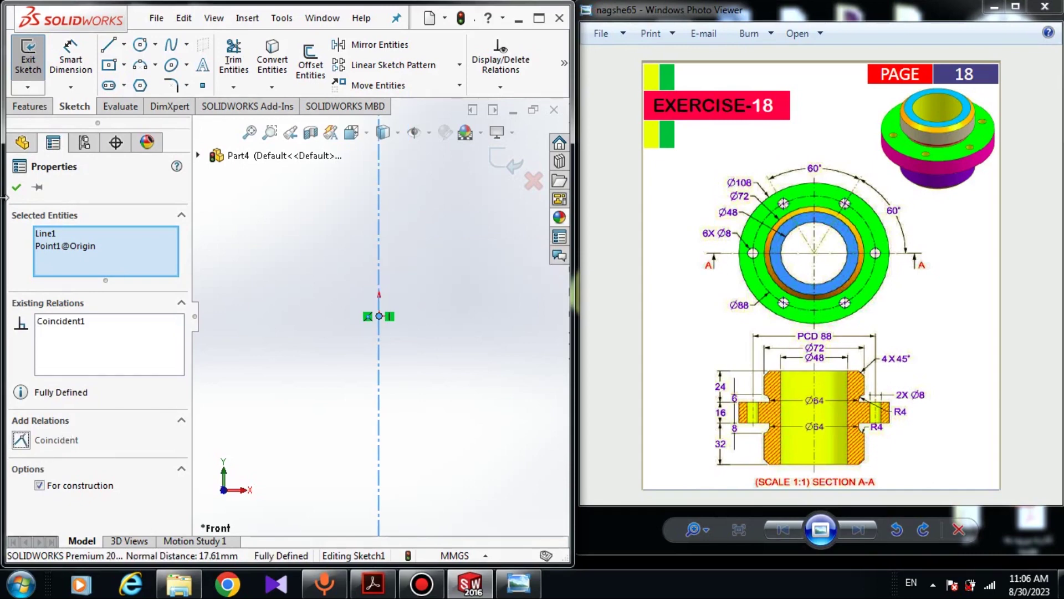
click(16, 189)
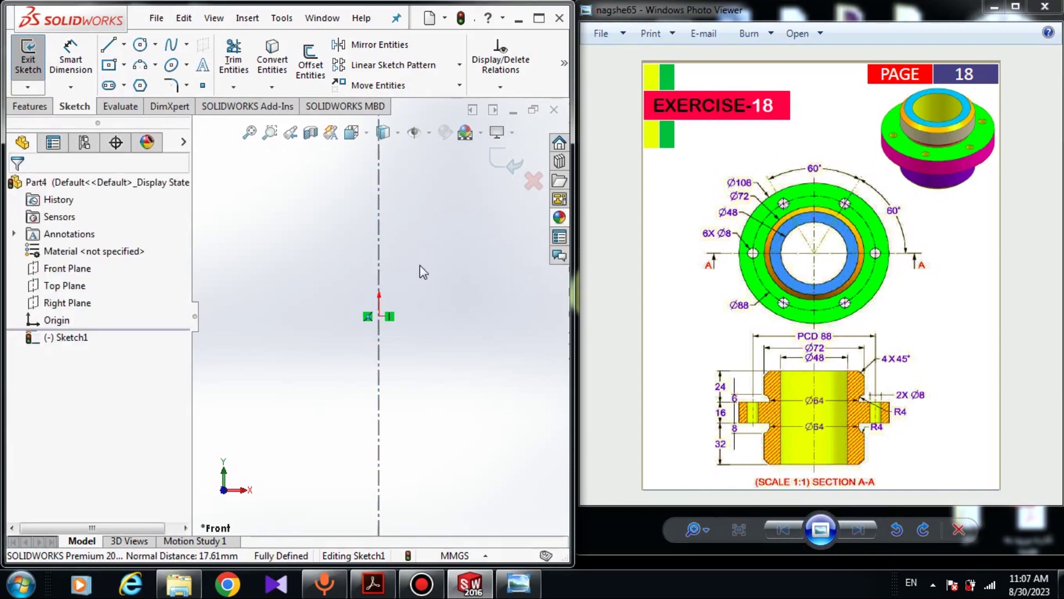
click(379, 284)
click(397, 286)
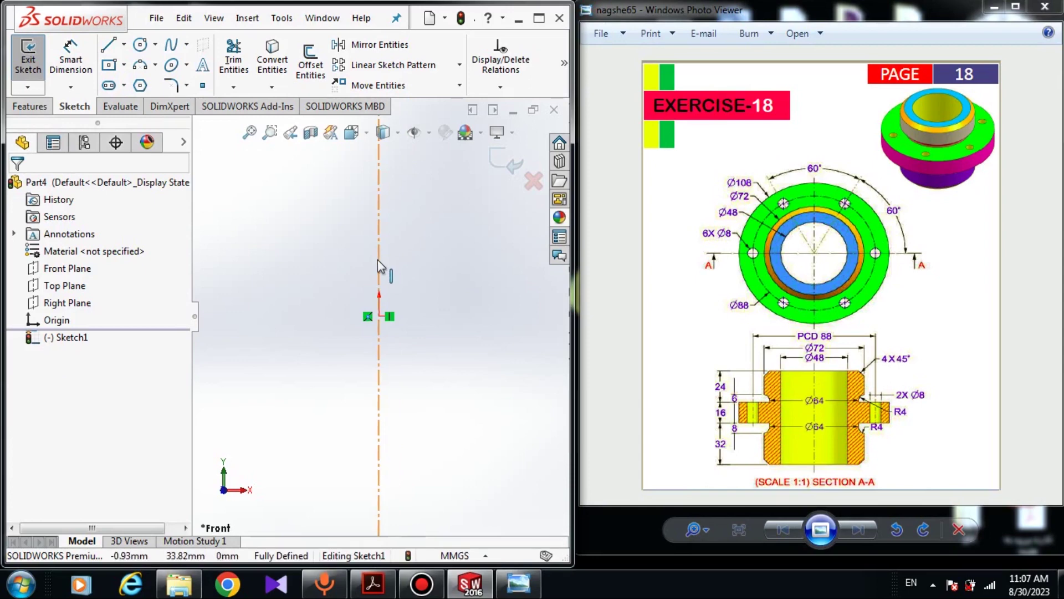
- Sketch the upper hub outline beside the centerline: a vertical bore line about 123 mm long, horizontal top edge, 45° chamfer and short vertical outer edge
click(109, 46)
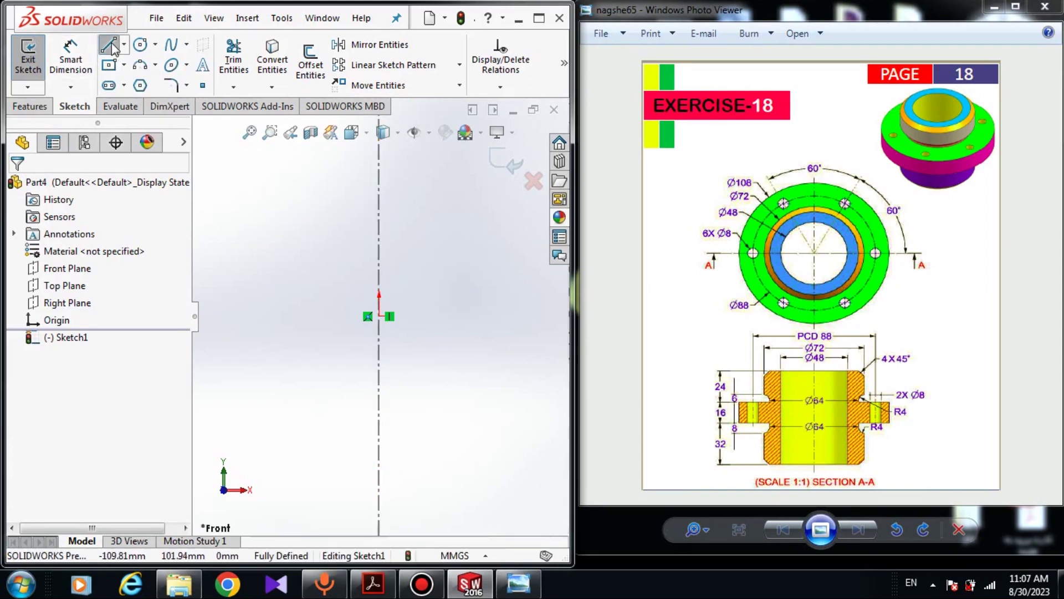
click(438, 386)
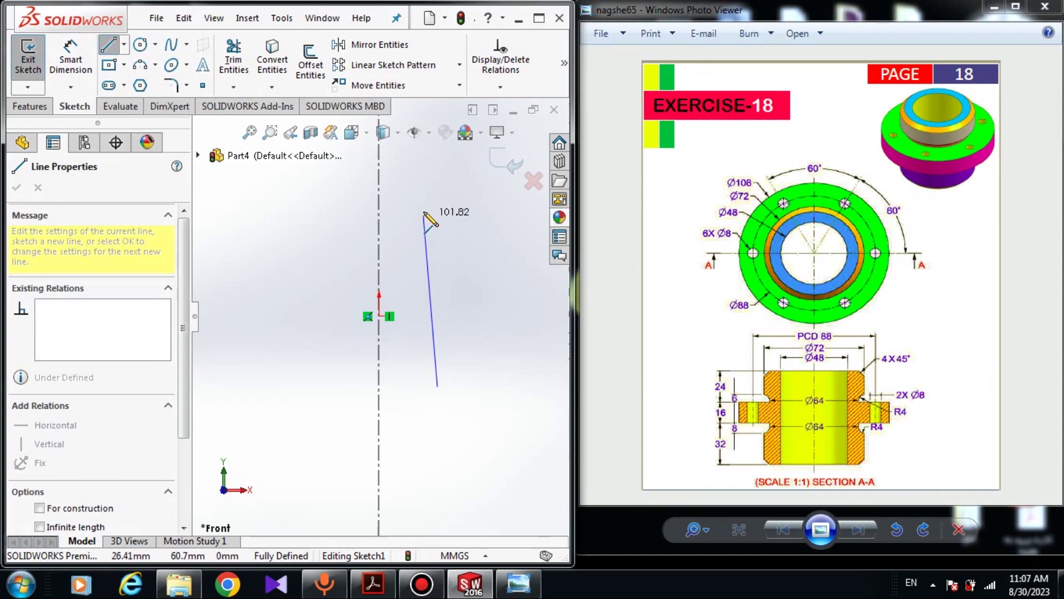
click(438, 180)
scroll(484, 194, up, 3)
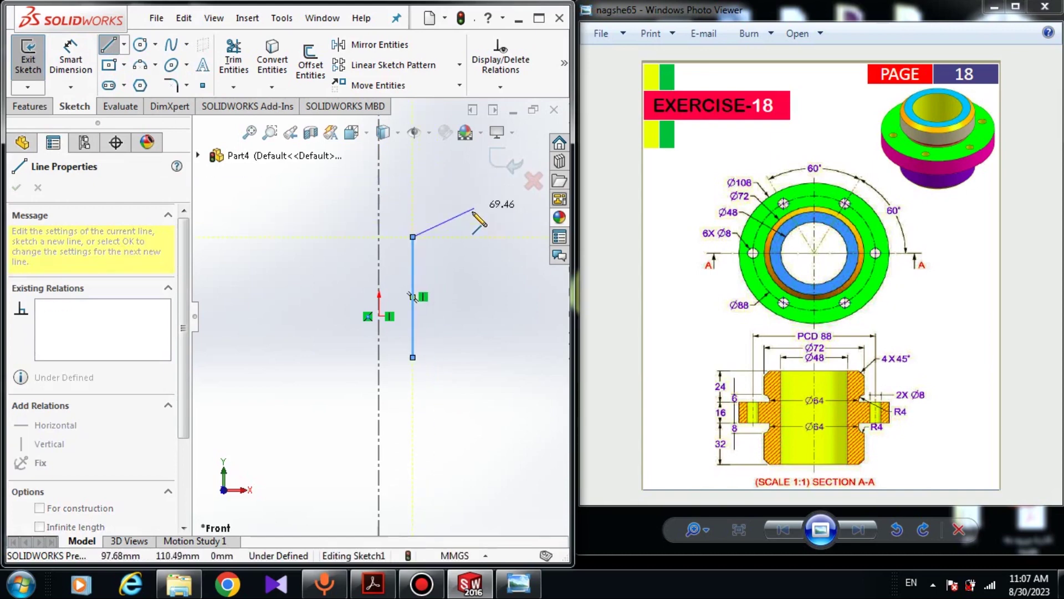
click(449, 237)
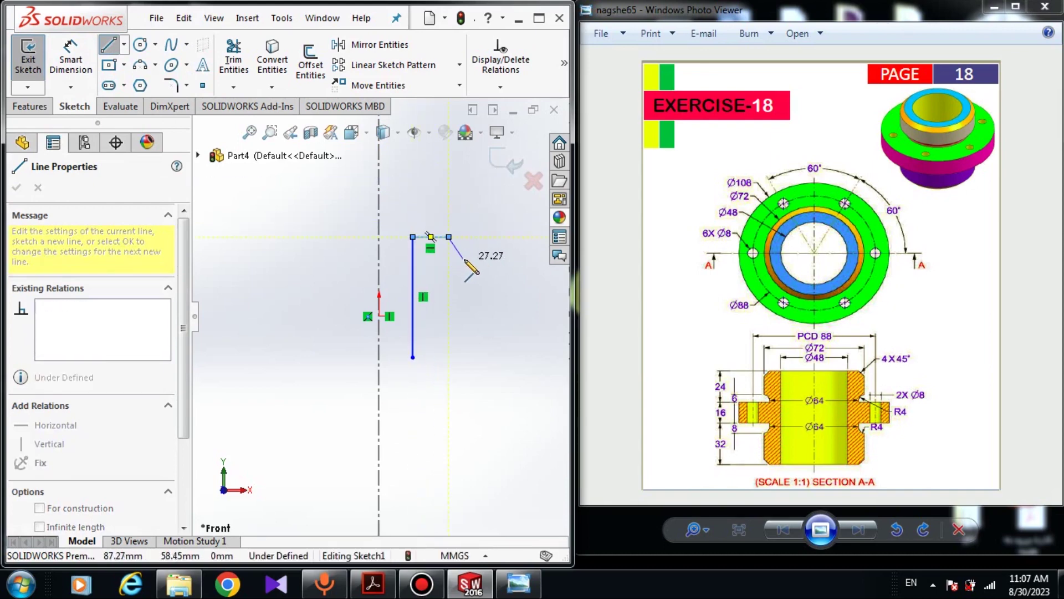
click(467, 256)
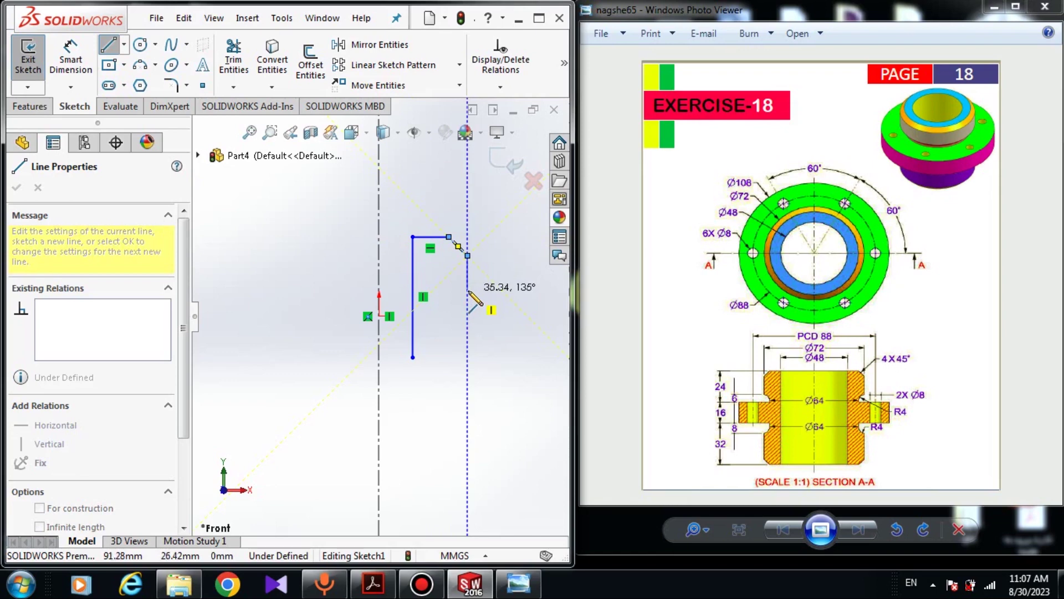
click(467, 290)
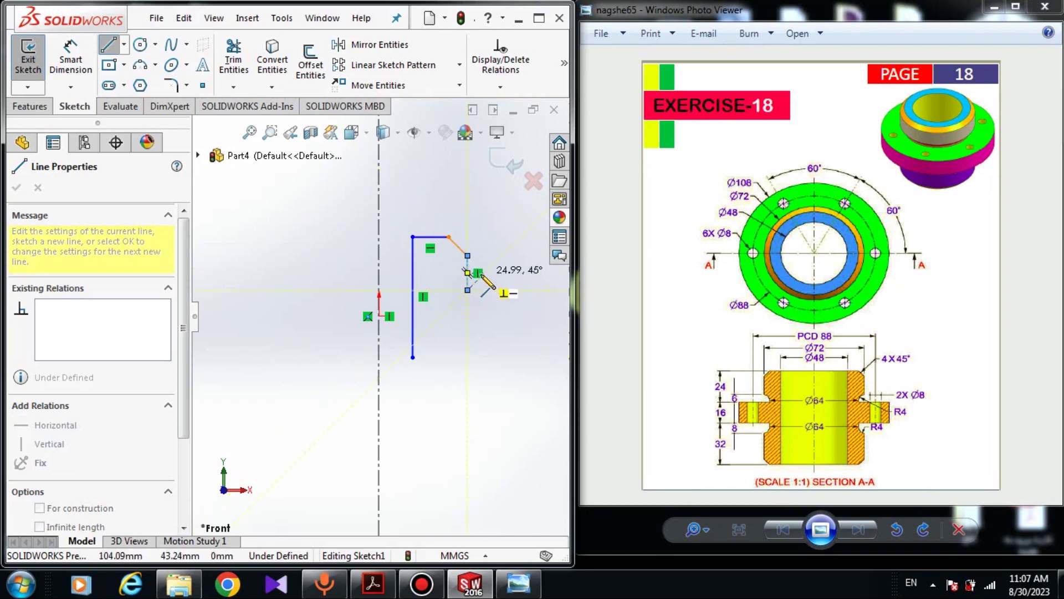
- Draw a three-point arc bulging toward the bore from the lower end of the outer edge to form the upper groove
click(142, 66)
scroll(471, 302, down, 5)
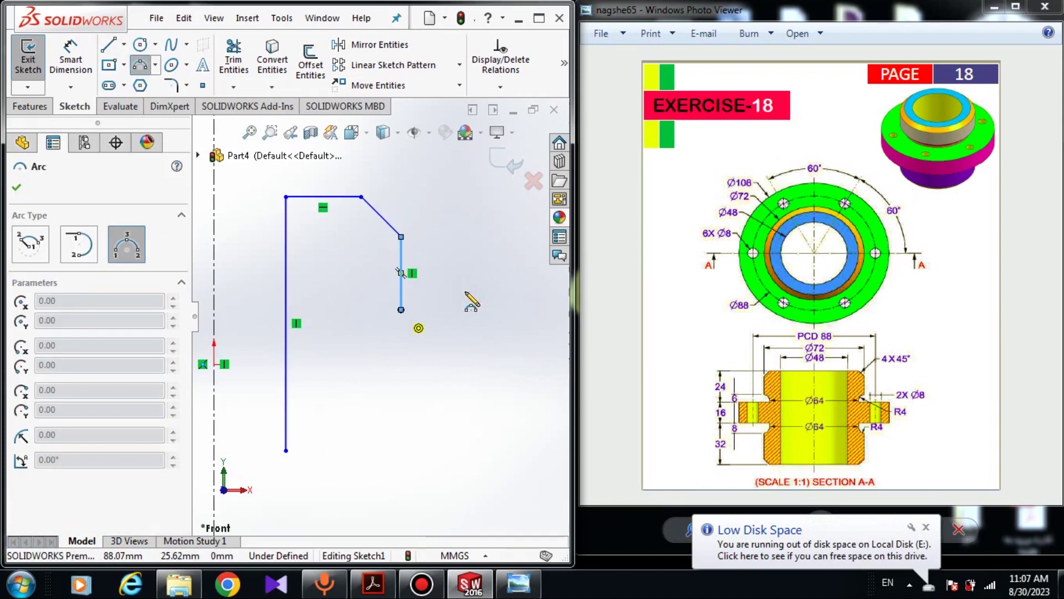
click(447, 314)
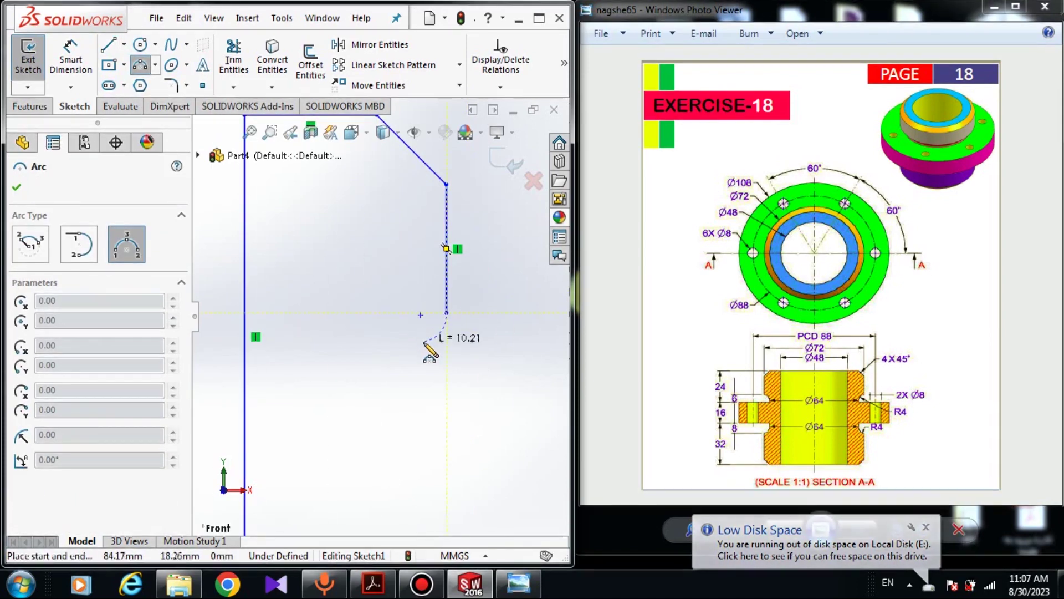
click(419, 328)
click(420, 330)
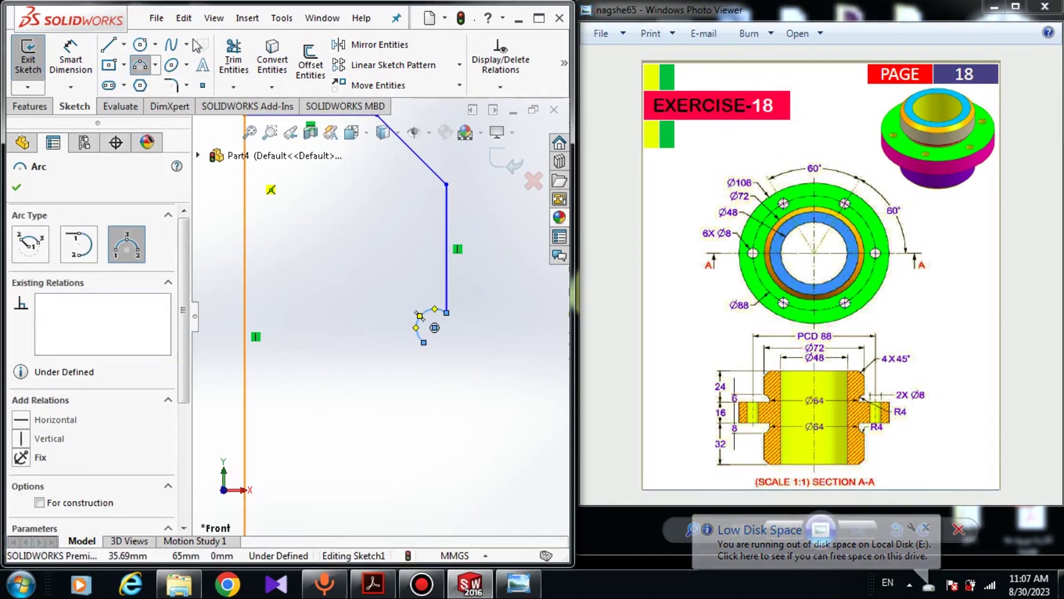
- Draw the flange outline from the arc's lower end: horizontal upper face, vertical rim about 24 mm high and horizontal underside running back inward
click(108, 44)
scroll(363, 274, up, 3)
scroll(408, 318, down, 3)
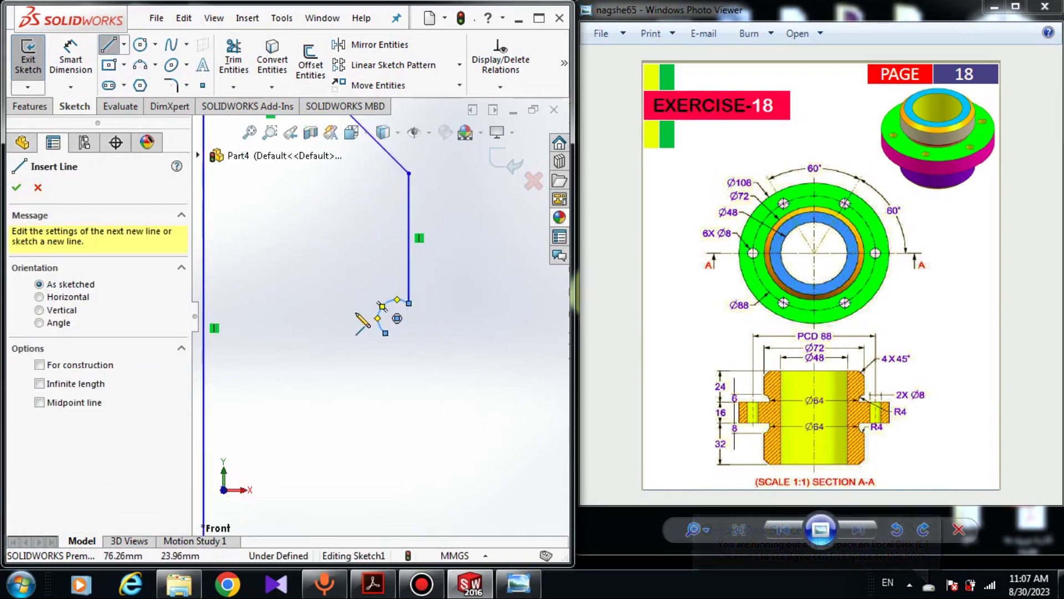
click(385, 333)
click(484, 333)
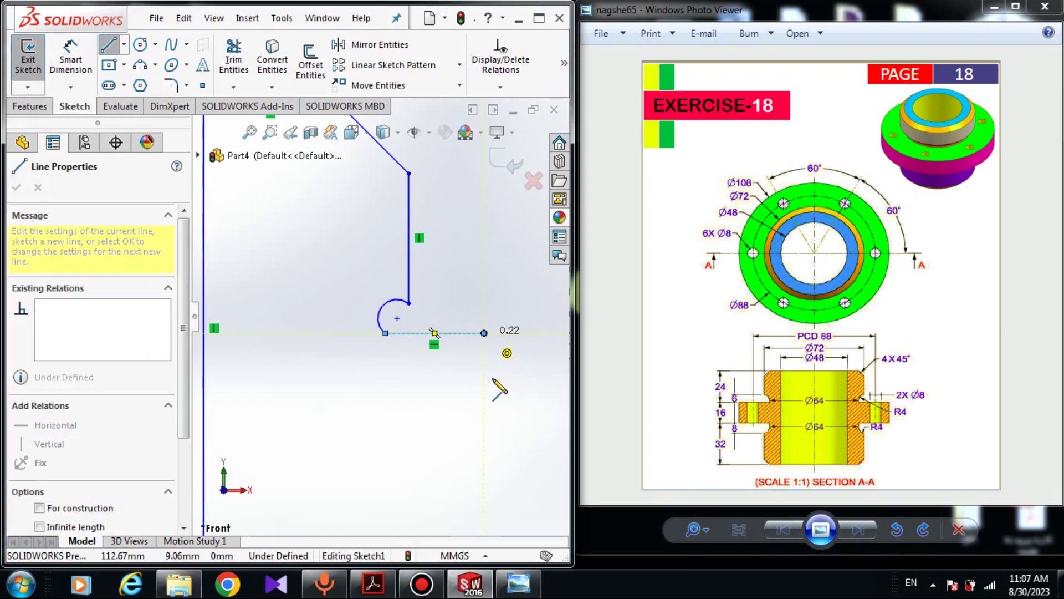
click(484, 423)
scroll(454, 429, up, 3)
click(378, 377)
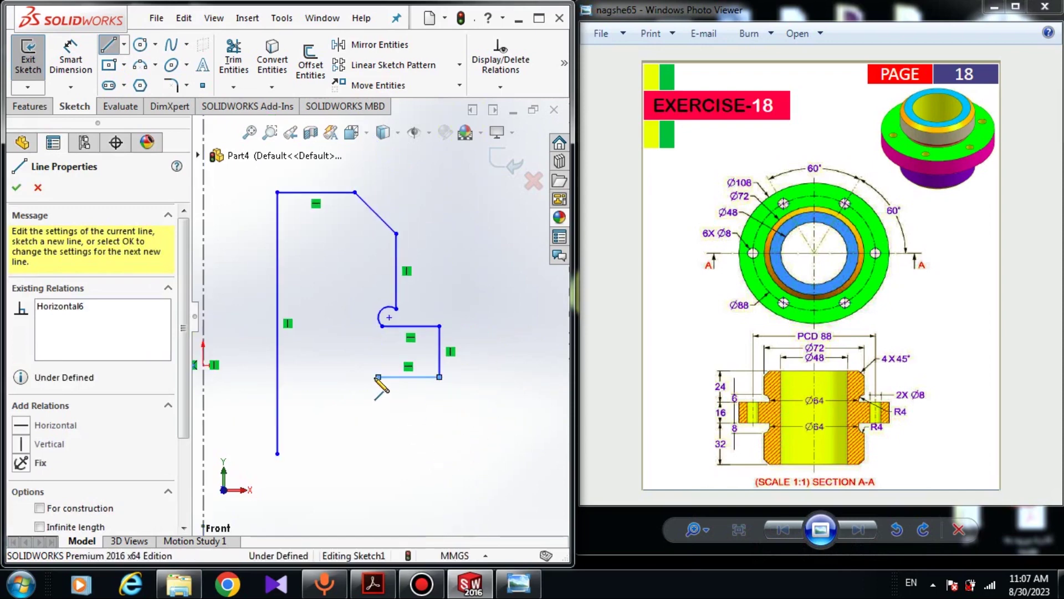
- Continue from the flange underside with a vertical line about 16 mm long, a tangent lower groove arc and a vertical lower outer edge about 29 mm long
click(378, 410)
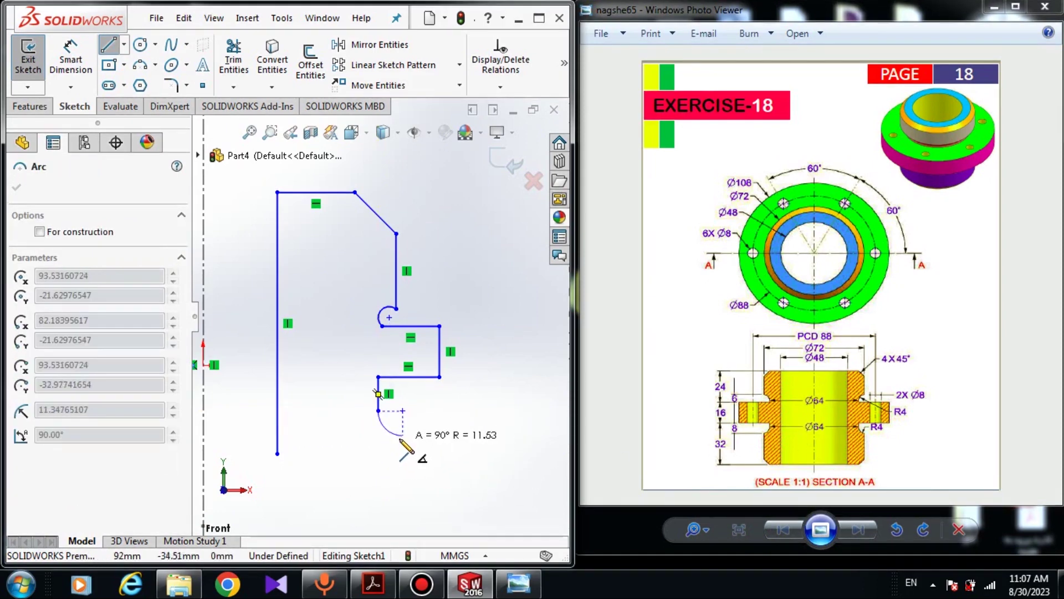
click(396, 438)
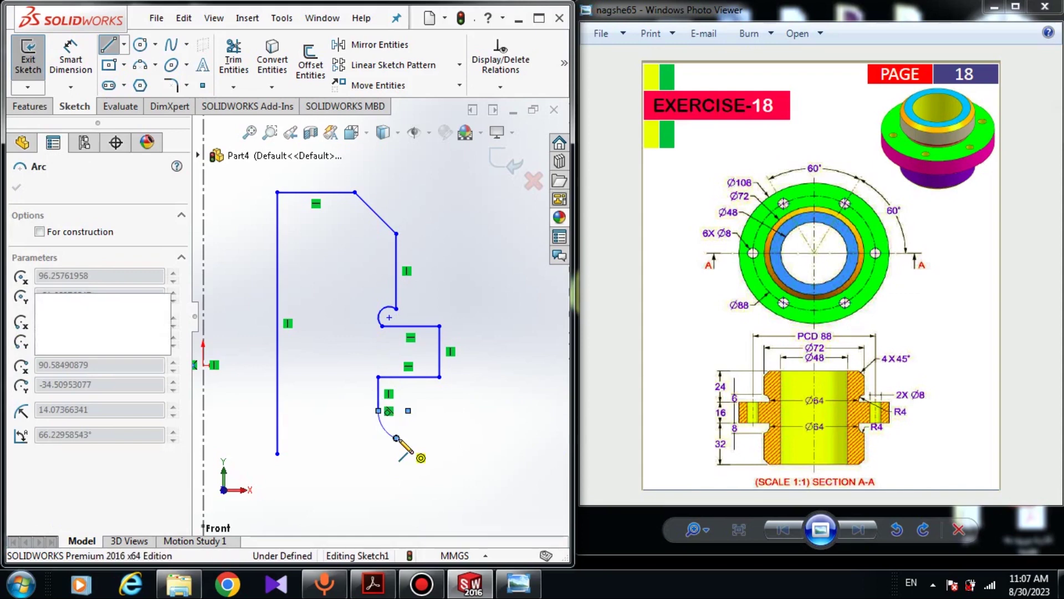
click(396, 499)
scroll(369, 521, up, 1)
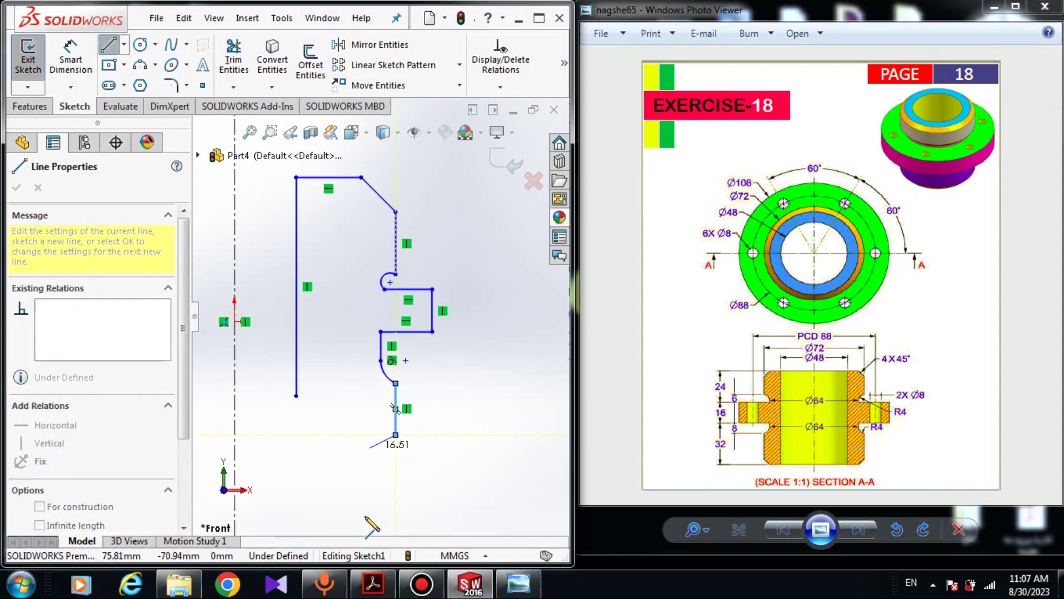
- Draw the sloped lower chamfer and a horizontal bottom edge about 36 mm long running inward, and end the line chain
click(374, 479)
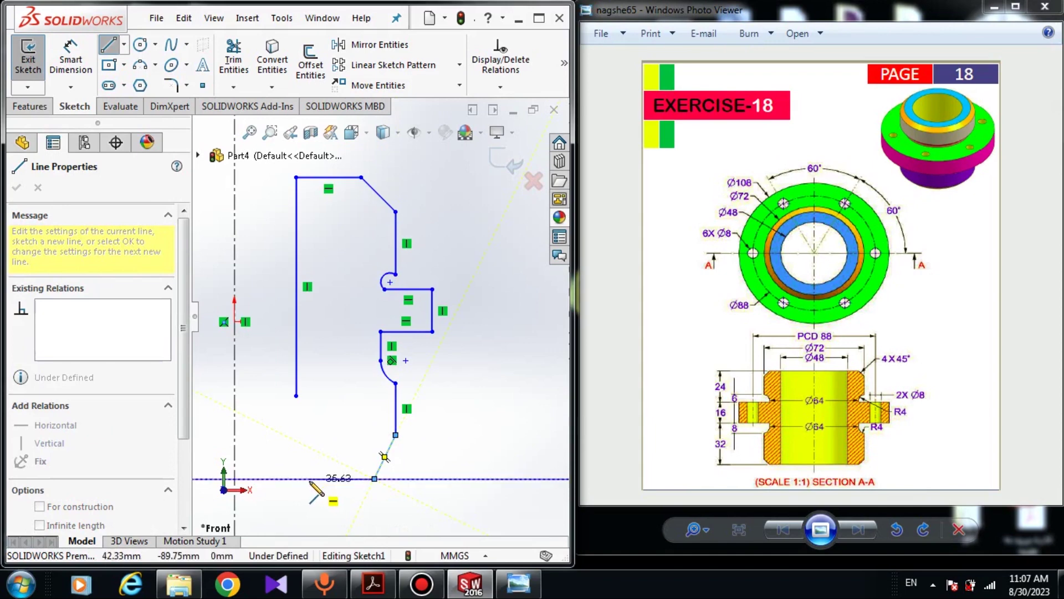
click(309, 478)
right_click(380, 423)
click(404, 383)
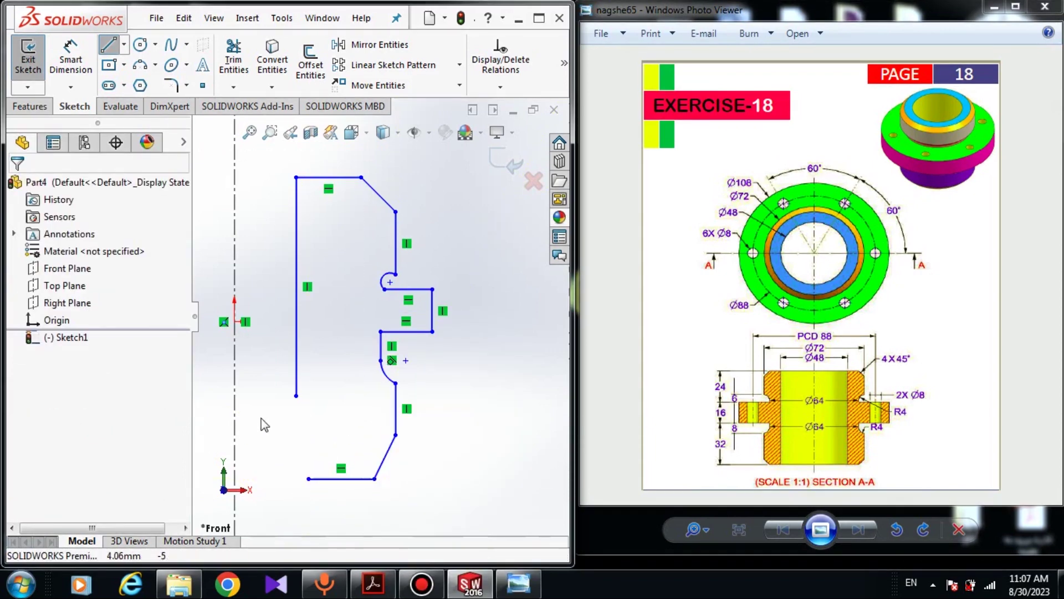
- Merge the bottom edge's free endpoint with the lower end of the bore line to close the profile
click(297, 397)
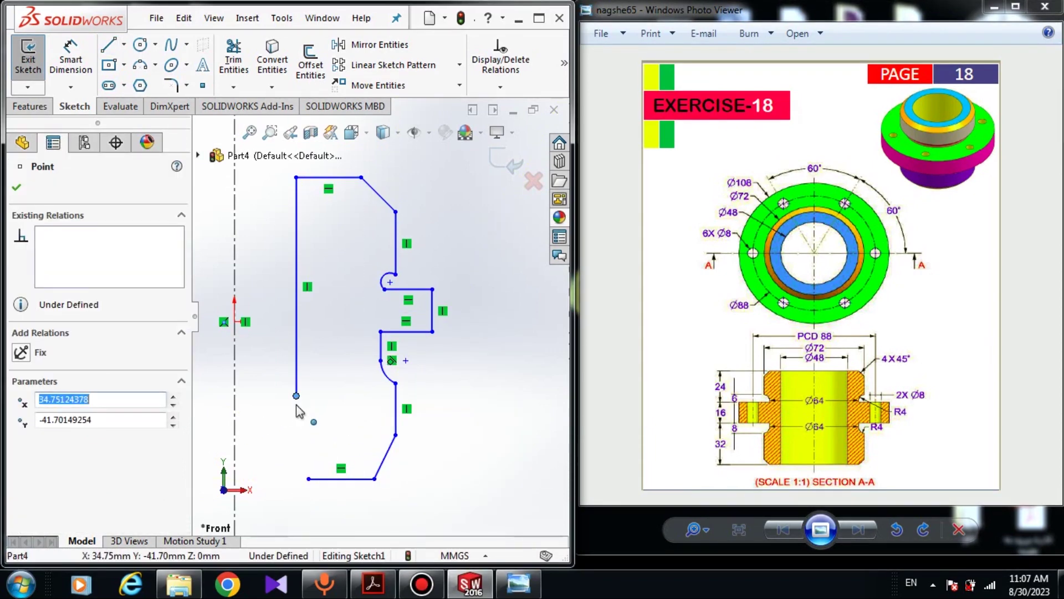
ctrl+click(309, 478)
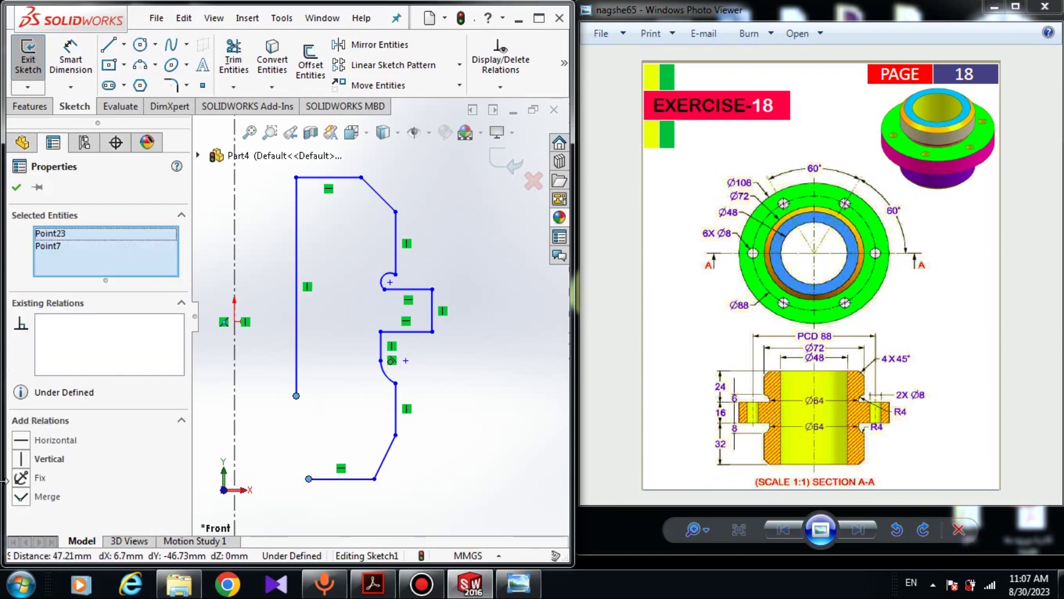
click(21, 497)
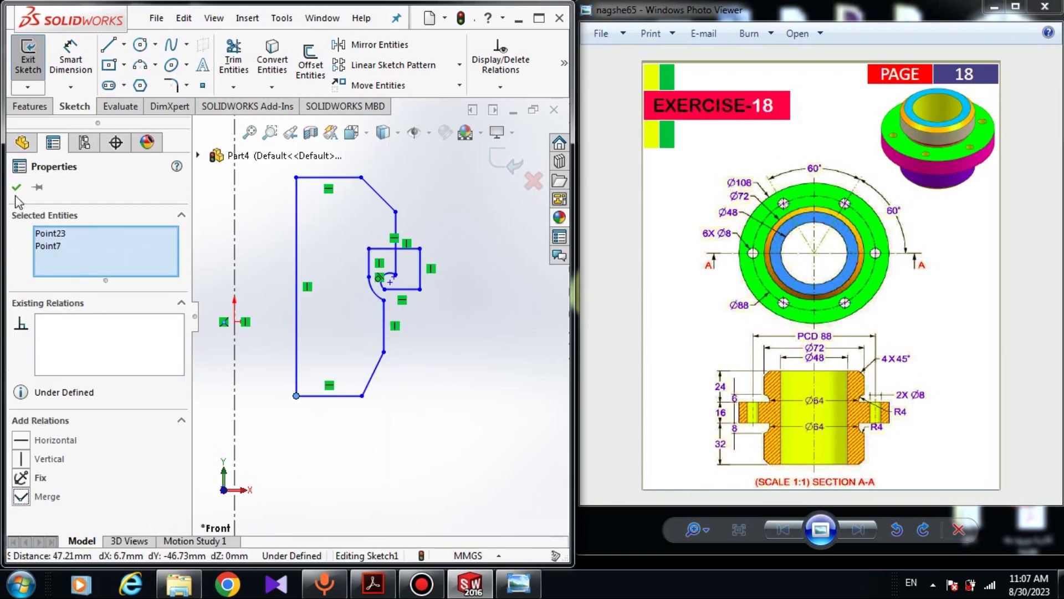
click(17, 188)
- Stretch the profile by moving its upper corners up and its lower corners down, making the bore line about 178 mm long
click(412, 323)
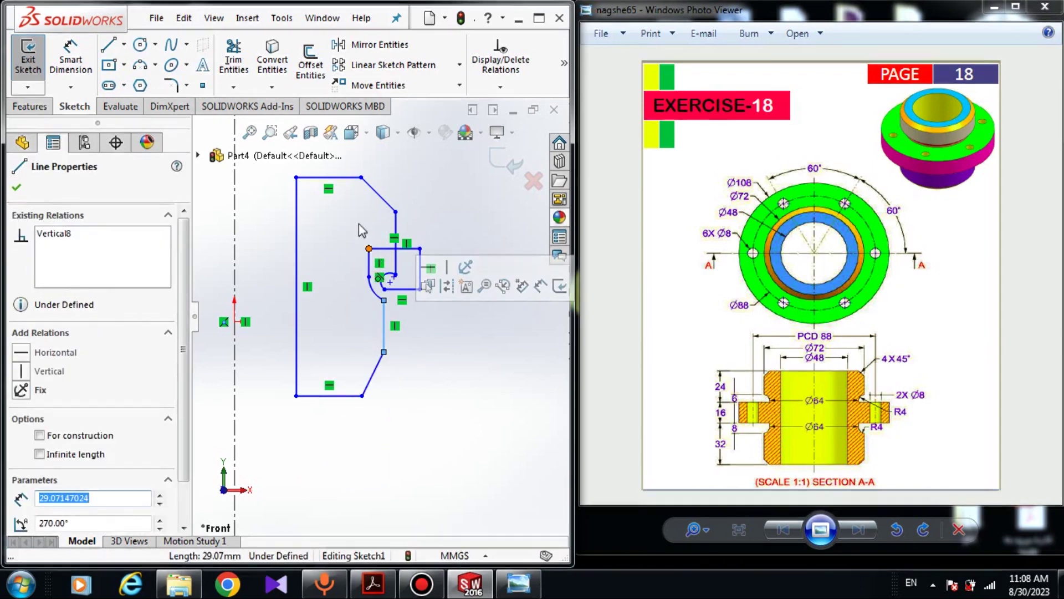
click(326, 216)
drag(296, 178, 299, 140)
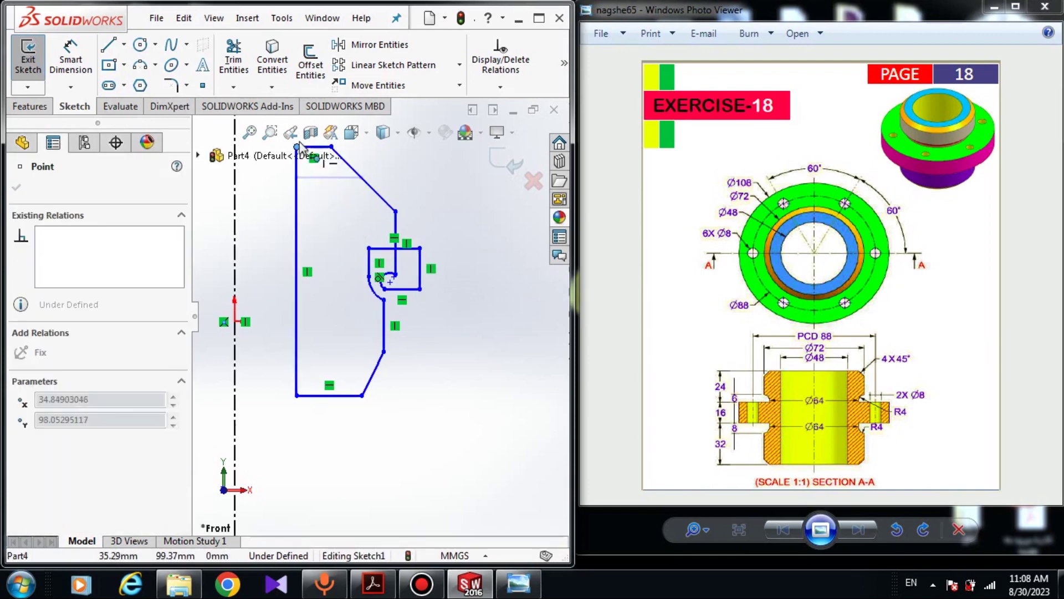
drag(397, 213, 392, 161)
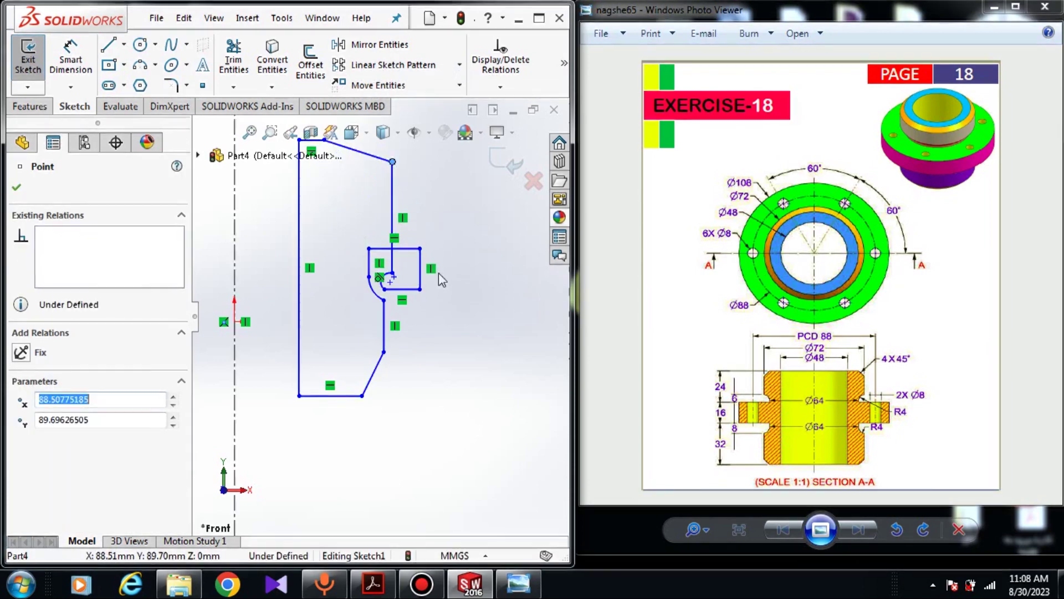
mouse_move(384, 352)
mouse_down()
mouse_move(399, 423)
mouse_move(405, 380)
mouse_move(386, 366)
mouse_up()
drag(298, 397, 293, 455)
drag(368, 248, 372, 447)
- Reposition the flange underside below the flange's upper face so the outline does not cross itself
click(386, 301)
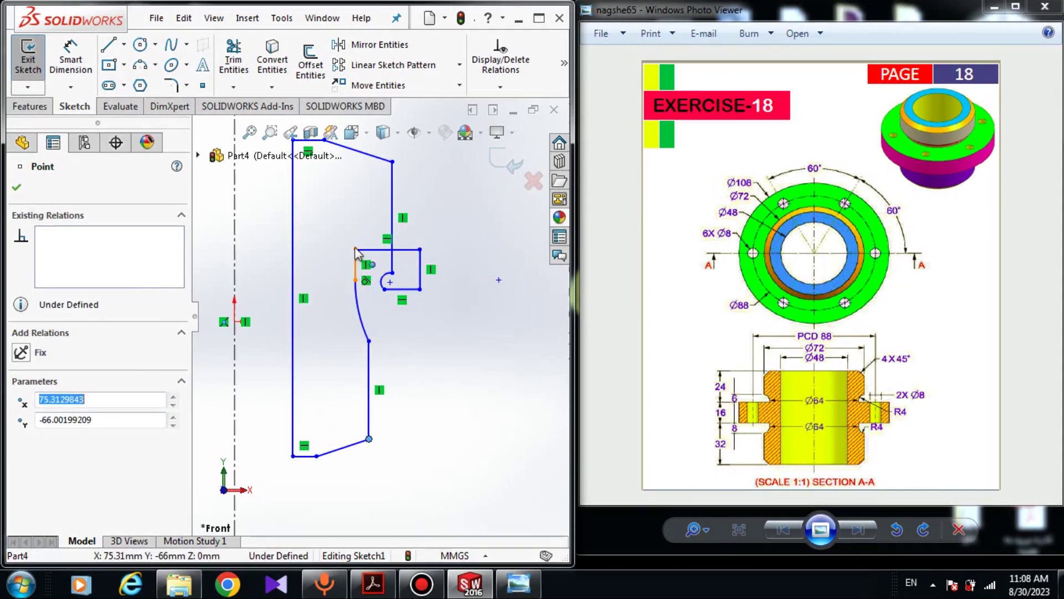
mouse_move(355, 250)
mouse_down()
mouse_move(363, 278)
mouse_move(394, 310)
mouse_move(387, 295)
mouse_move(384, 353)
mouse_move(368, 338)
mouse_move(383, 333)
mouse_move(377, 299)
mouse_move(389, 287)
mouse_move(380, 325)
mouse_move(379, 308)
mouse_up()
key(ctrl+z)
scroll(397, 324, down, 6)
key(Escape)
scroll(397, 324, up, 2)
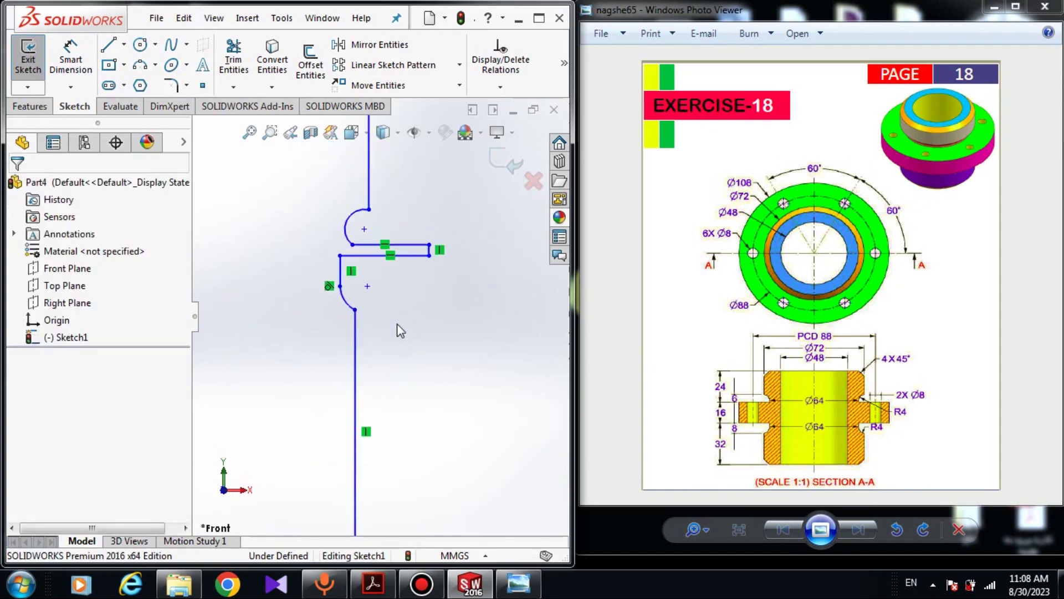
- Dimension the bore line across the centerline as a 48 mm diameter
key(d)
scroll(350, 327, up, 3)
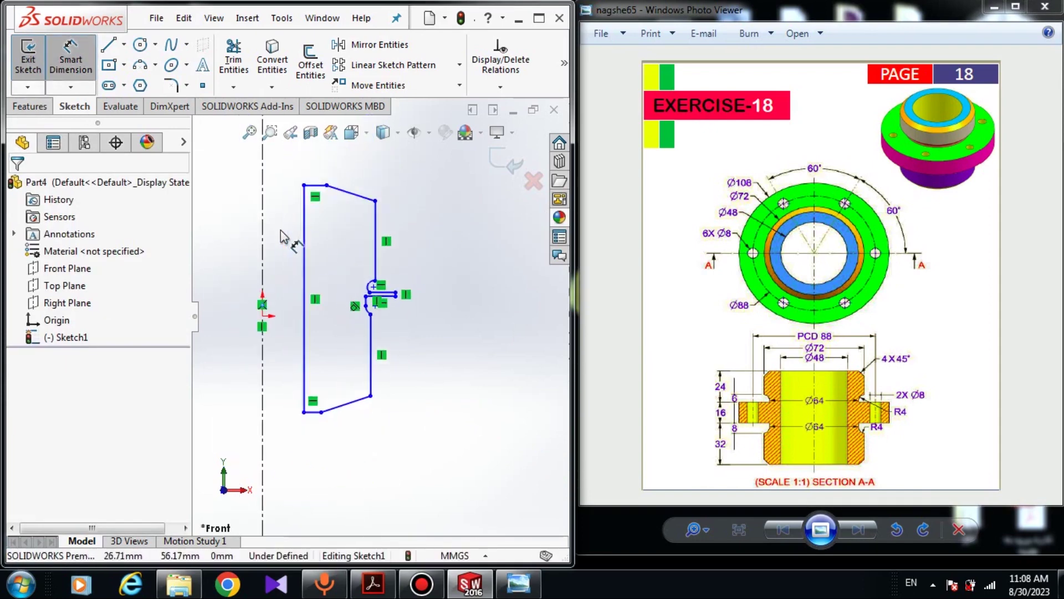
scroll(326, 268, down, 2)
click(367, 302)
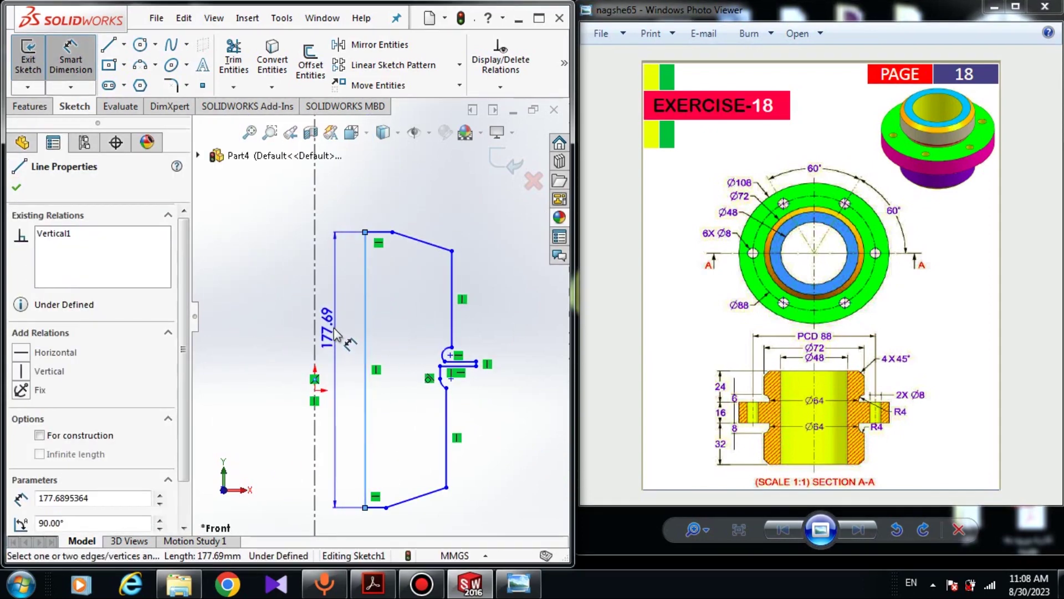
drag(334, 332, 314, 324)
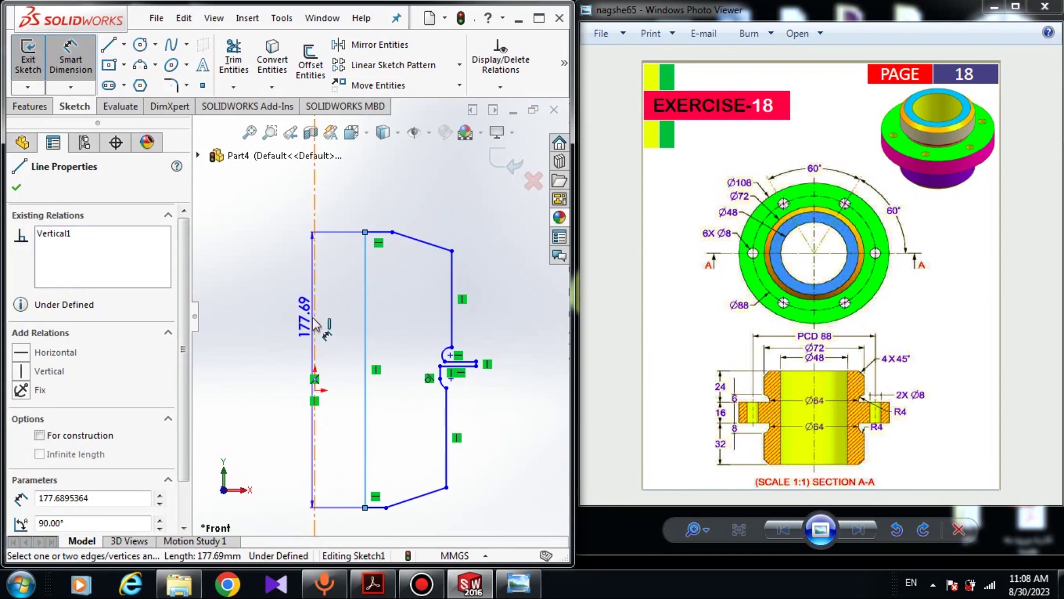
click(314, 324)
scroll(297, 266, up, 1)
click(323, 194)
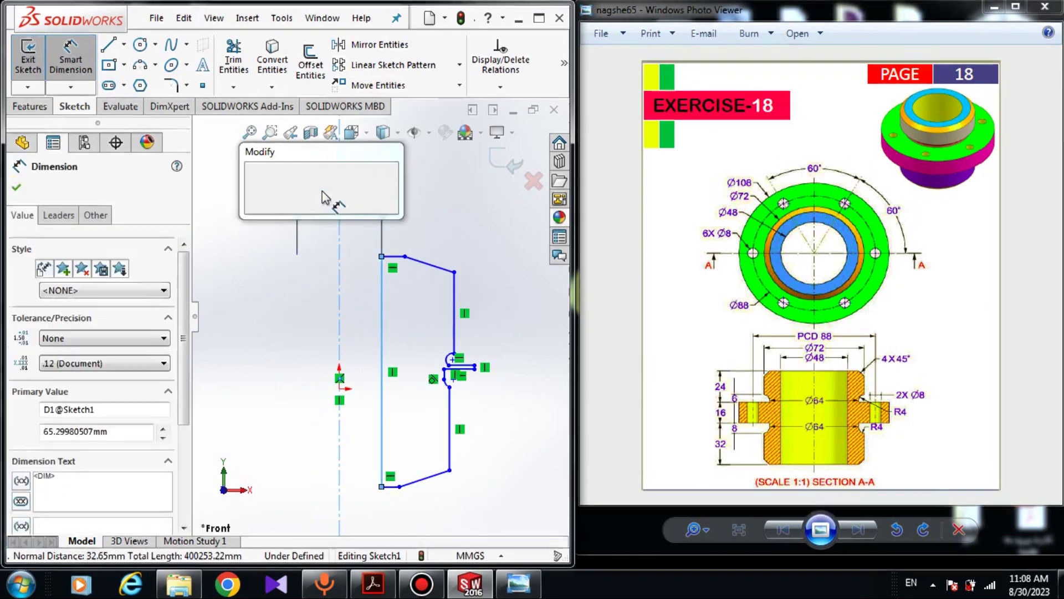
text(48)
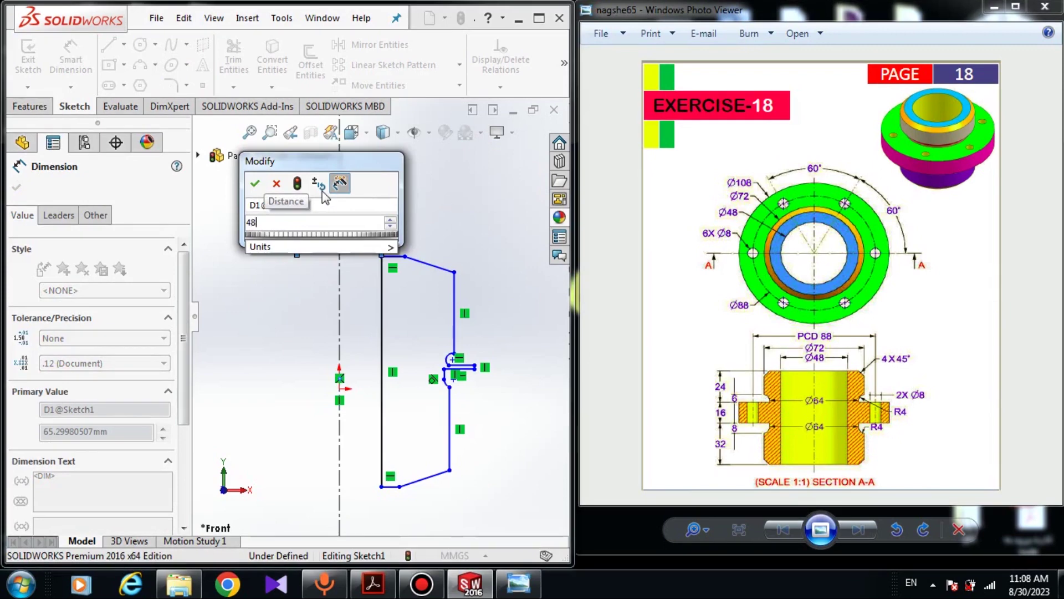
key(Return)
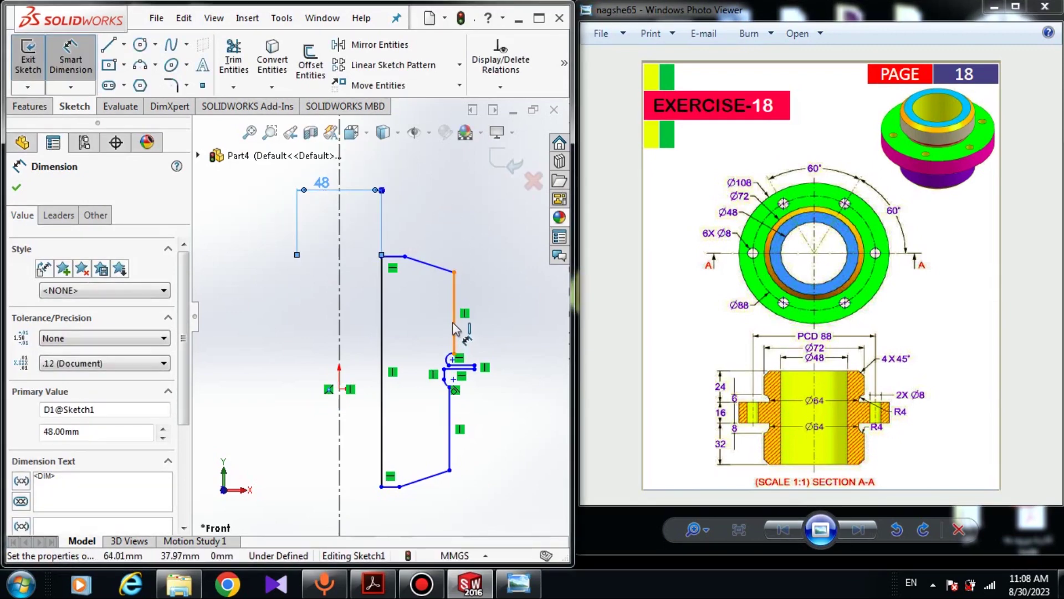
- Dimension the upper outer edge across the centerline as a 72 mm diameter
click(454, 328)
click(339, 297)
scroll(339, 233, up, 1)
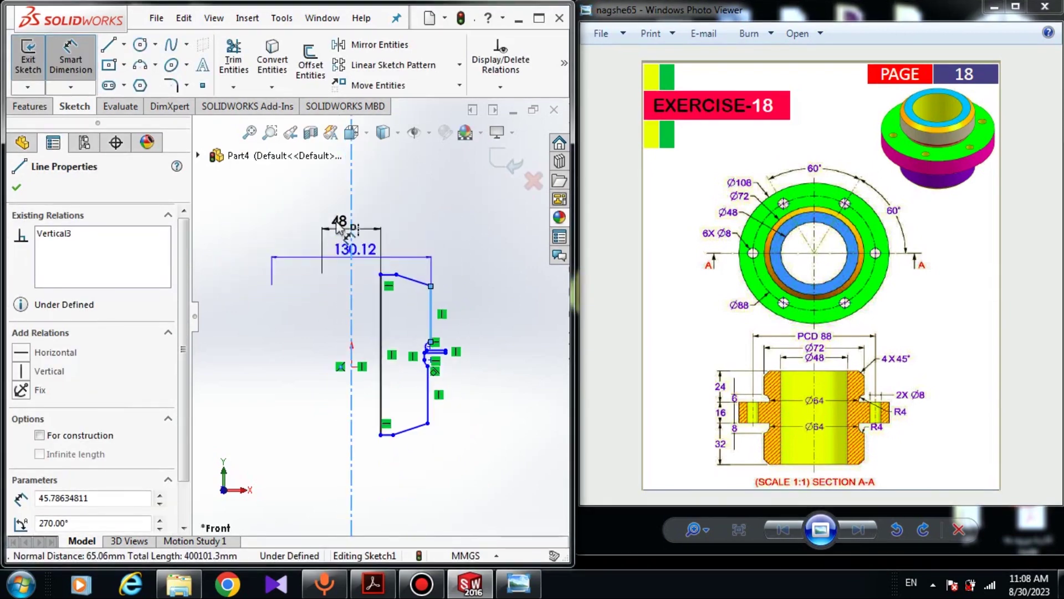
click(338, 199)
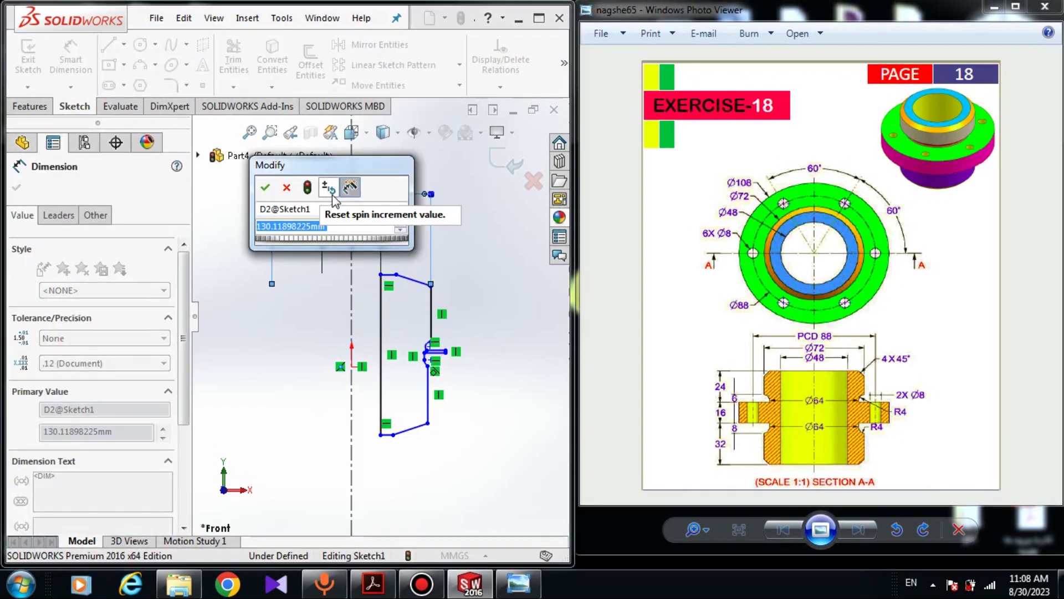
text(72)
key(Return)
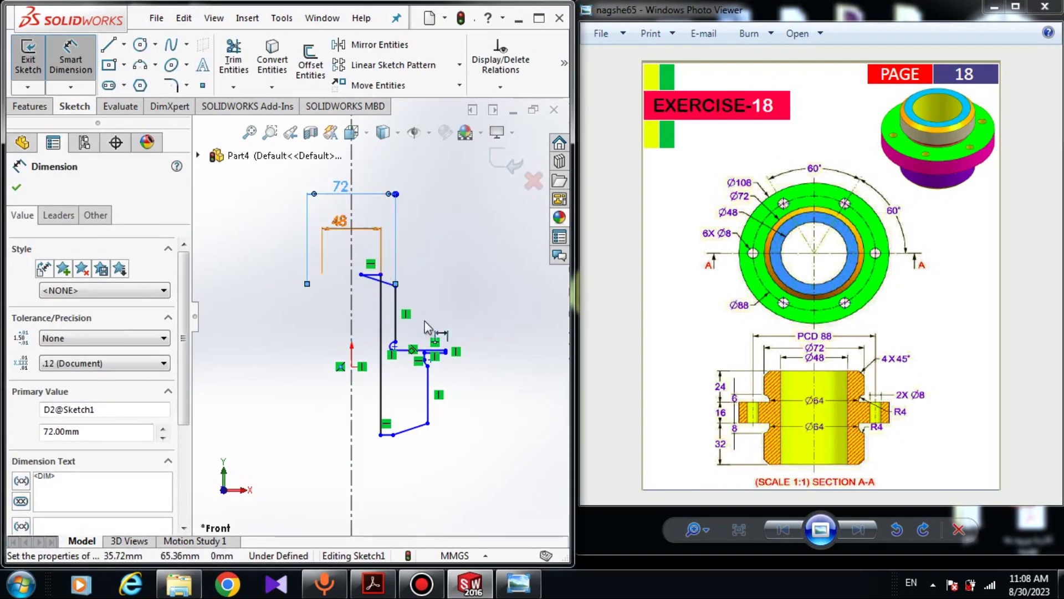
key(Escape)
- Move the upper chamfer's endpoints so the top edge lies between bore and outer edge and the chamfer slopes down outward
drag(352, 275, 384, 277)
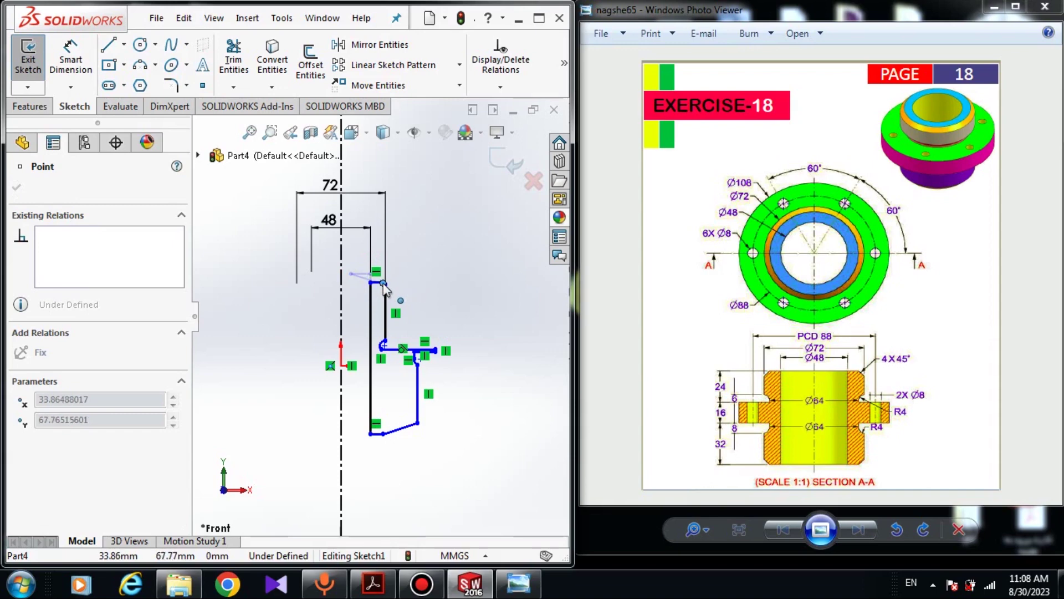
drag(381, 284, 381, 285)
scroll(381, 285, down, 5)
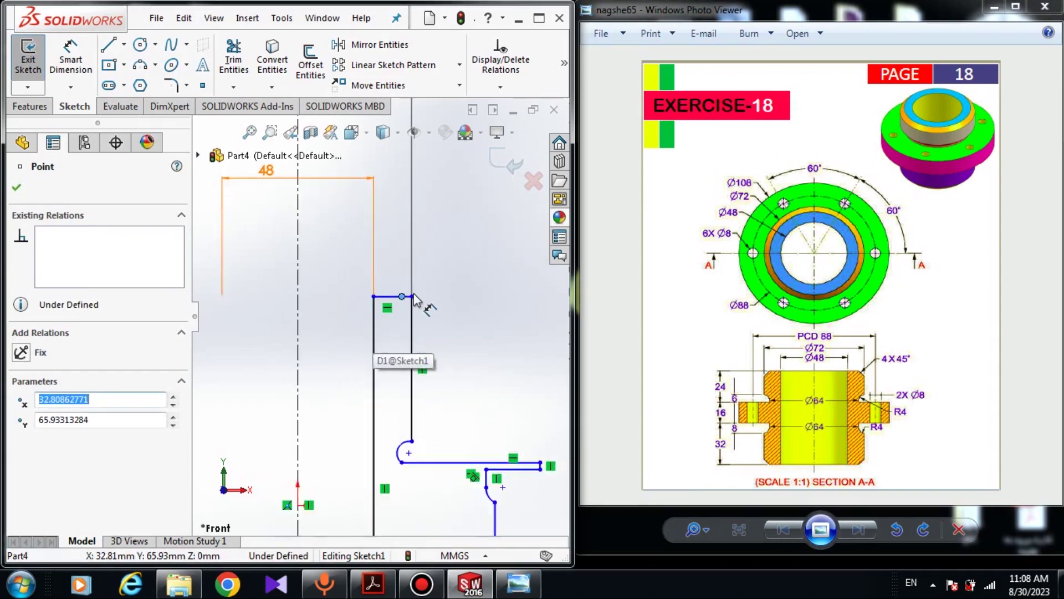
scroll(371, 323, down, 2)
key(Escape)
drag(299, 318, 300, 276)
scroll(379, 317, up, 5)
key(Escape)
- Dimension the angle between the top edge and the upper chamfer line as 45°
click(71, 61)
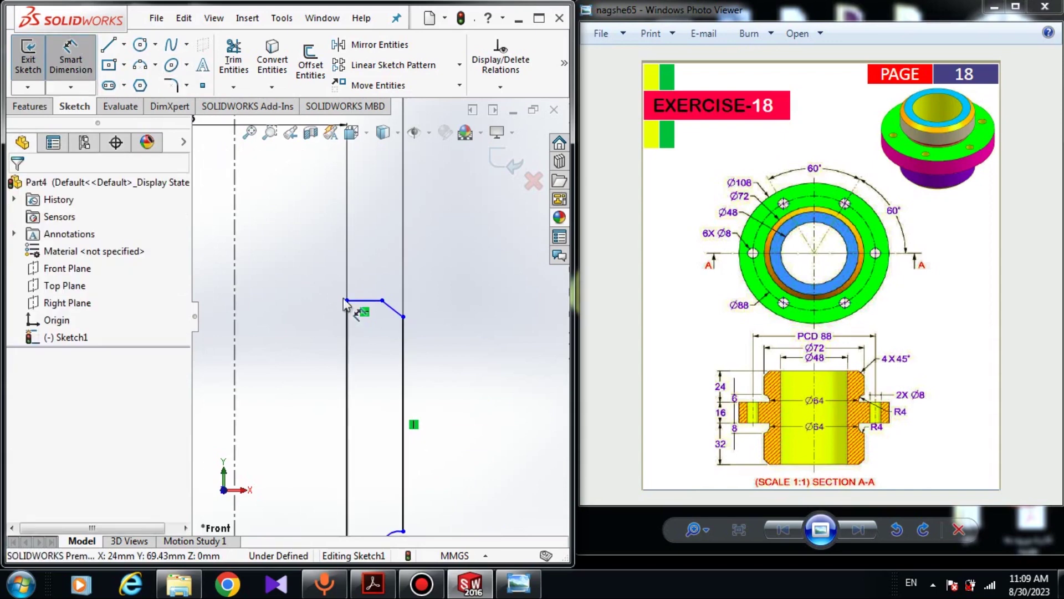
scroll(334, 309, down, 5)
click(459, 302)
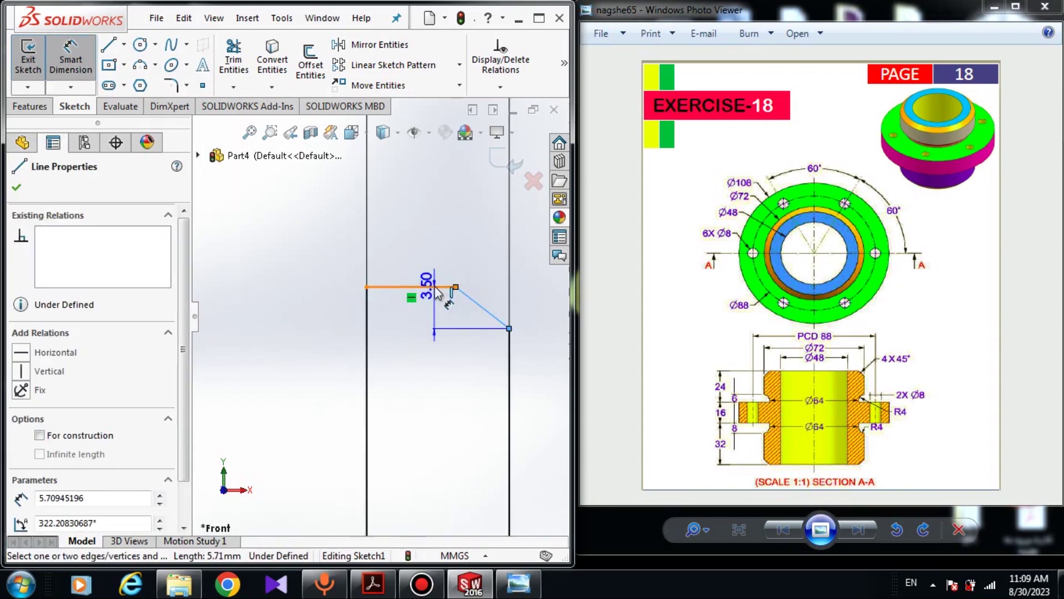
click(433, 287)
click(490, 302)
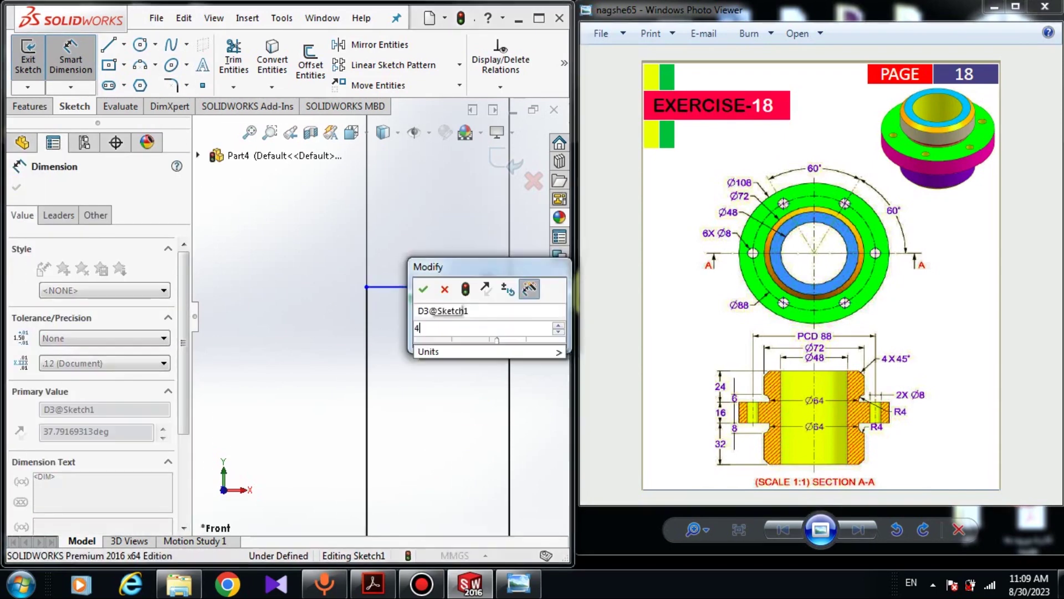
text(45)
key(Return)
click(448, 334)
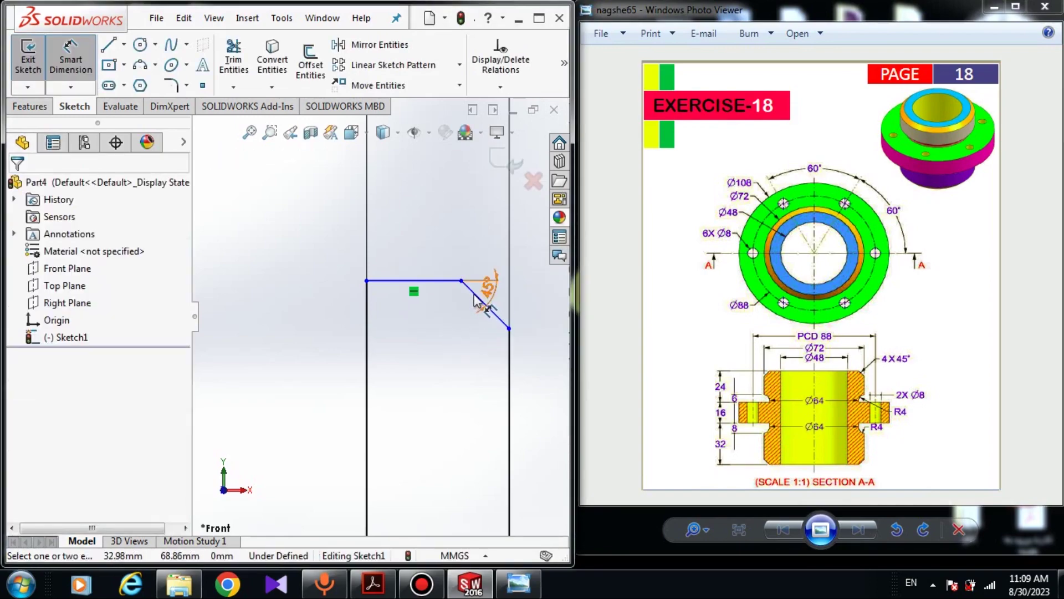
- Dimension the upper chamfer line's length as 4 mm
click(477, 295)
scroll(530, 280, up, 3)
click(509, 280)
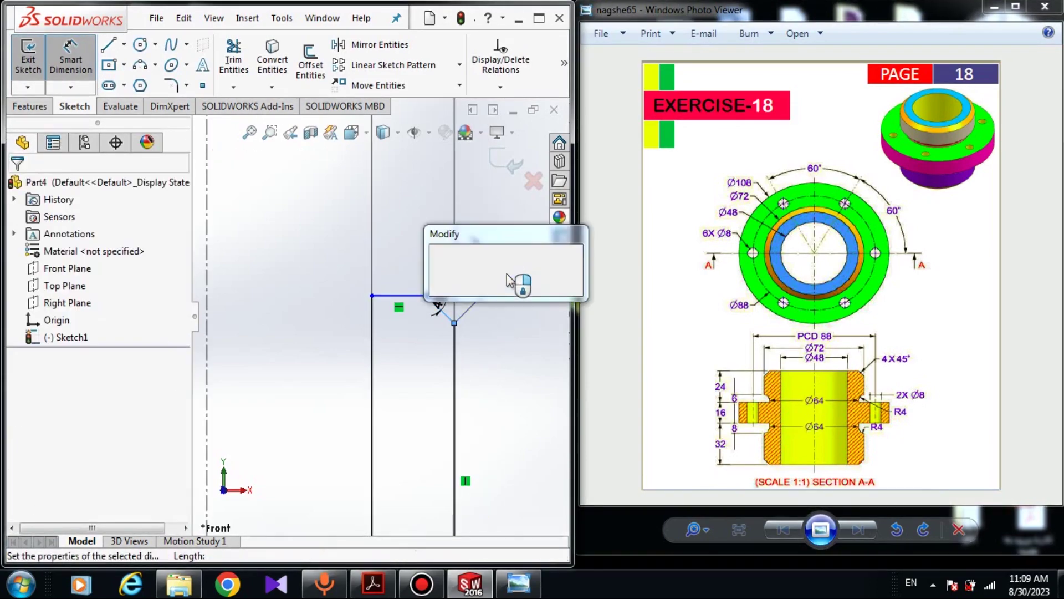
text(4)
key(Return)
- Dimension the upper groove arc with a 4 mm radius
scroll(438, 454, up, 2)
scroll(438, 454, down, 3)
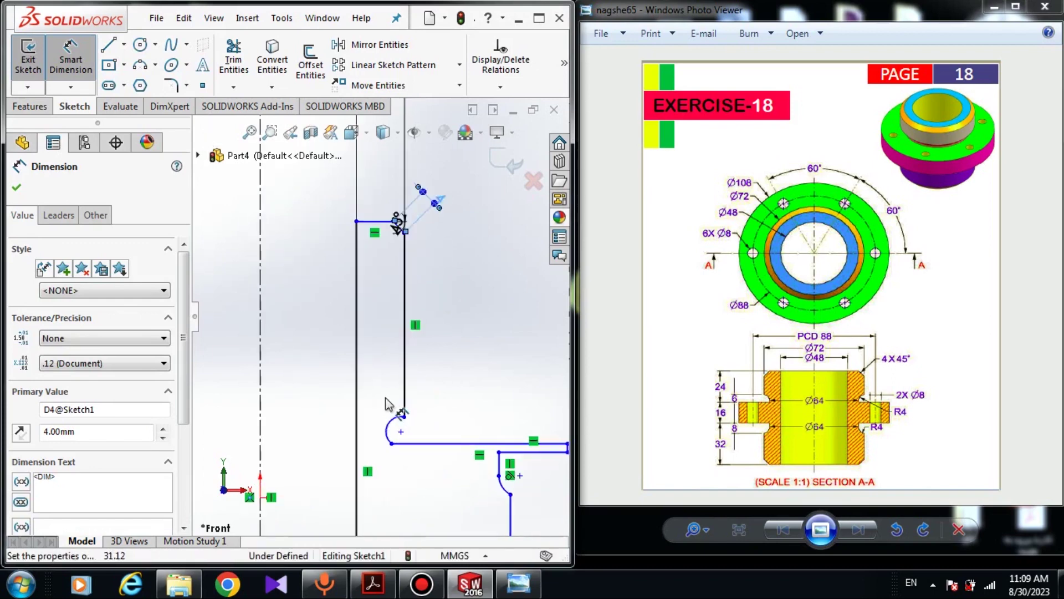
click(438, 441)
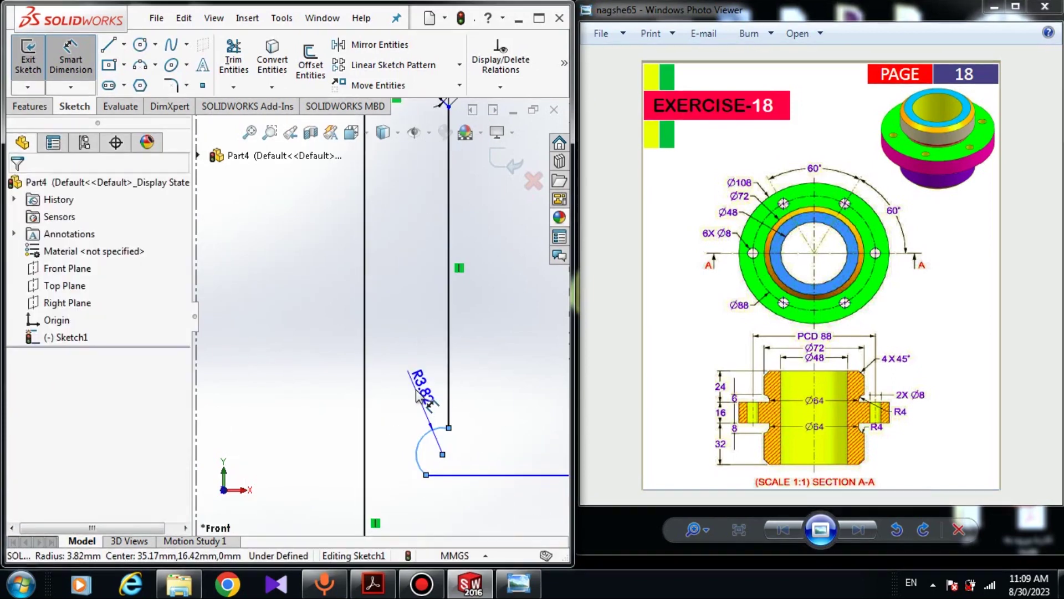
click(417, 398)
text(4)
key(Return)
scroll(415, 390, up, 5)
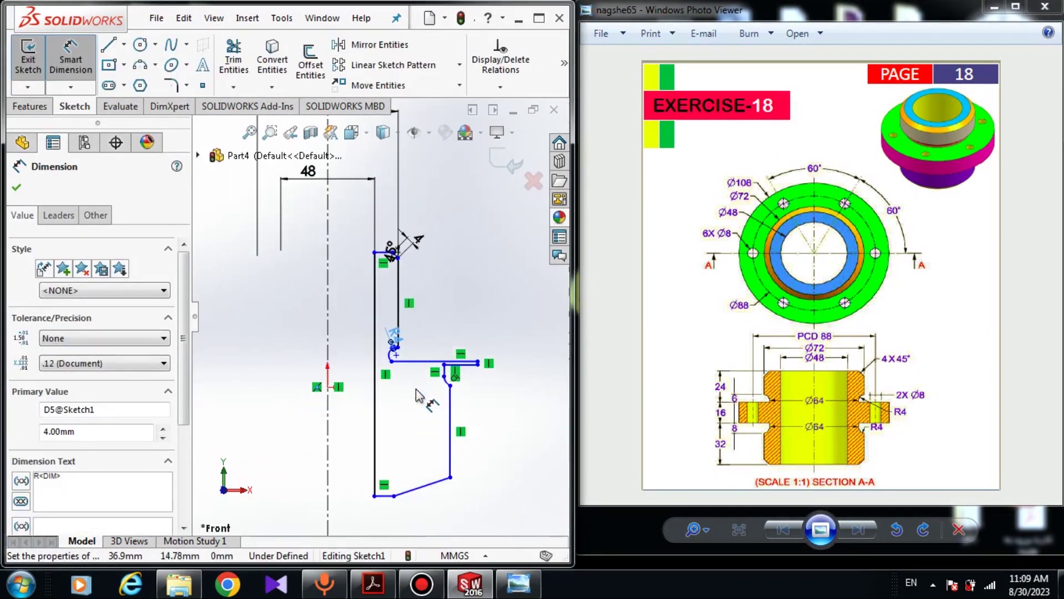
scroll(442, 367, down, 5)
key(Escape)
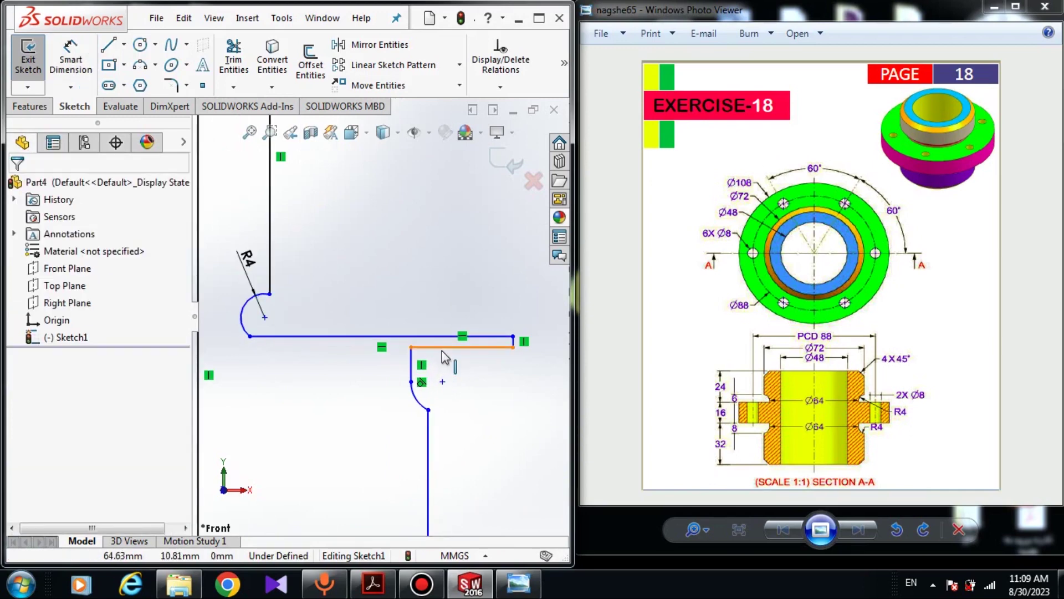
- Make the flange's upper face line and underside line equal in length
click(446, 355)
ctrl+click(444, 336)
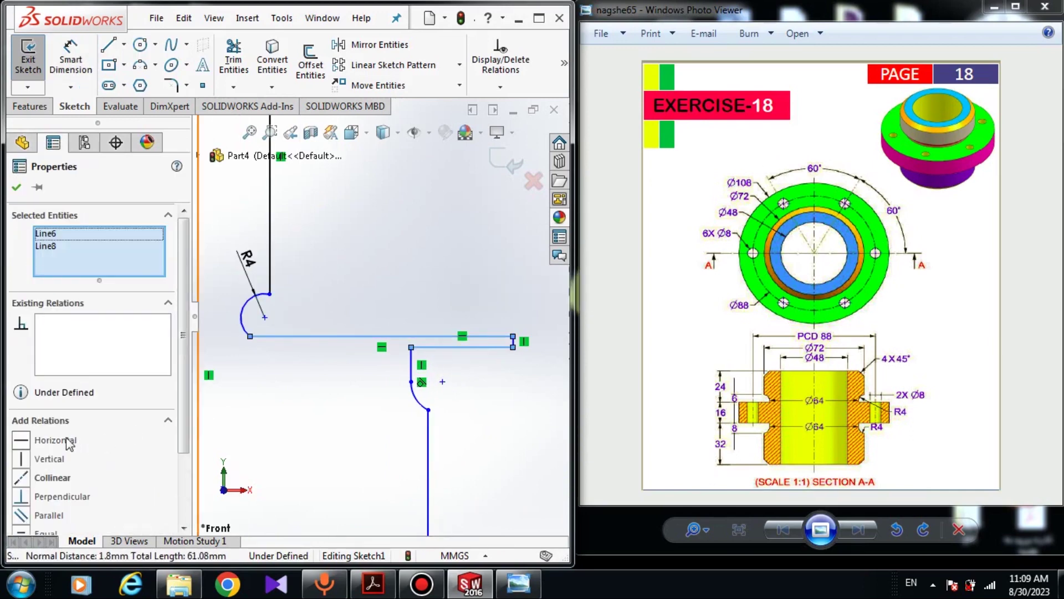
click(21, 531)
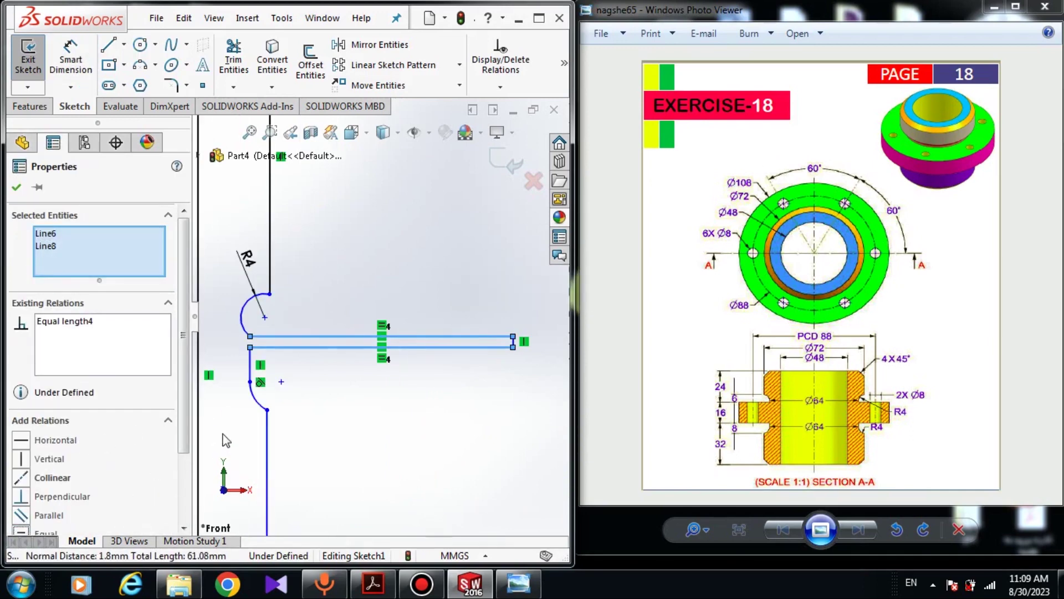
- Dimension the height of the flange's outer vertical edge as 16 mm
key(Escape)
click(71, 58)
scroll(440, 321, down, 5)
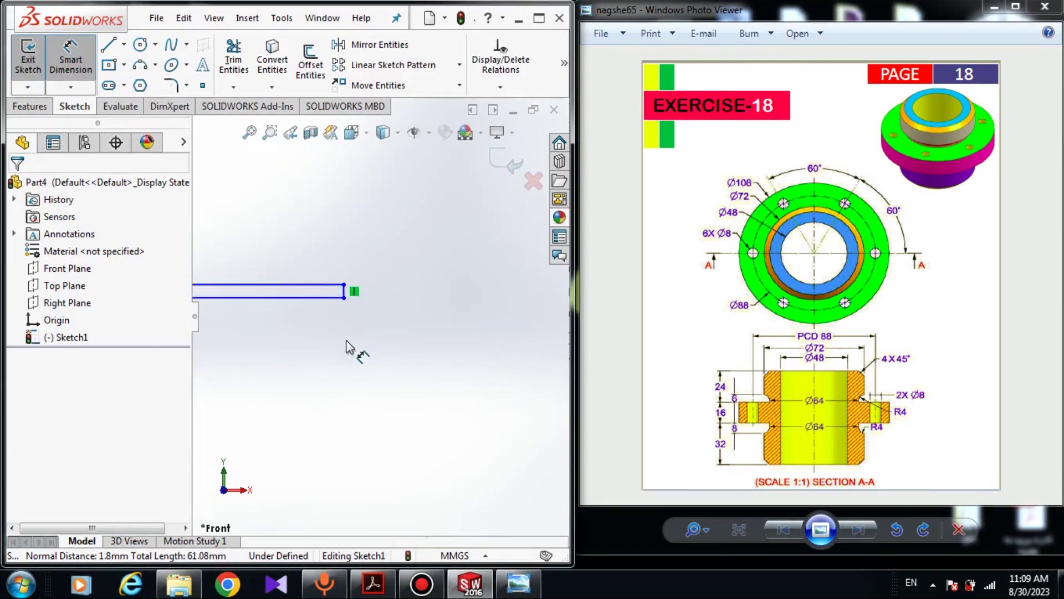
click(354, 266)
click(444, 263)
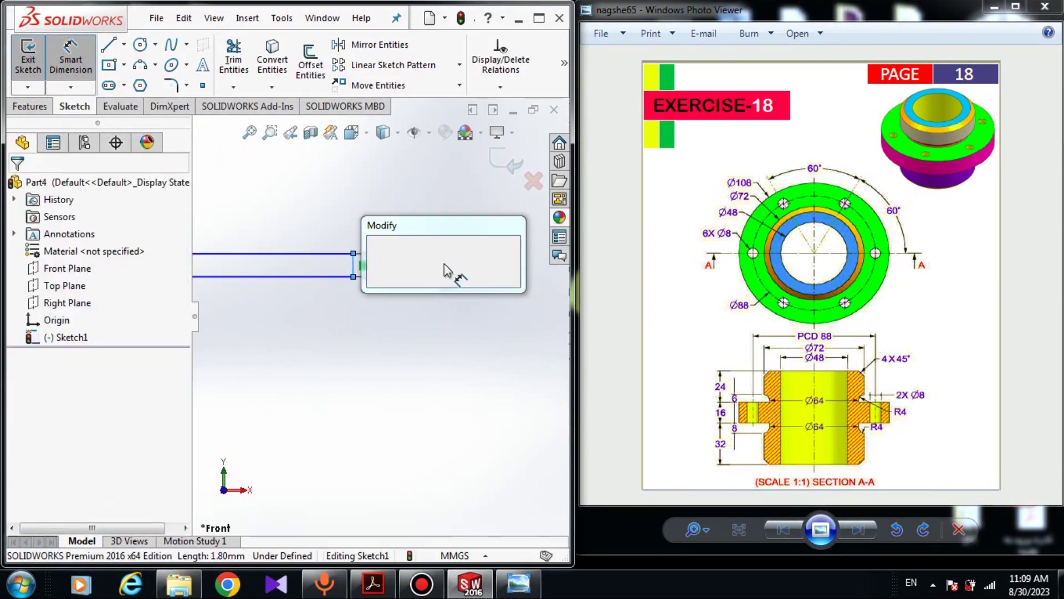
text(16)
key(Return)
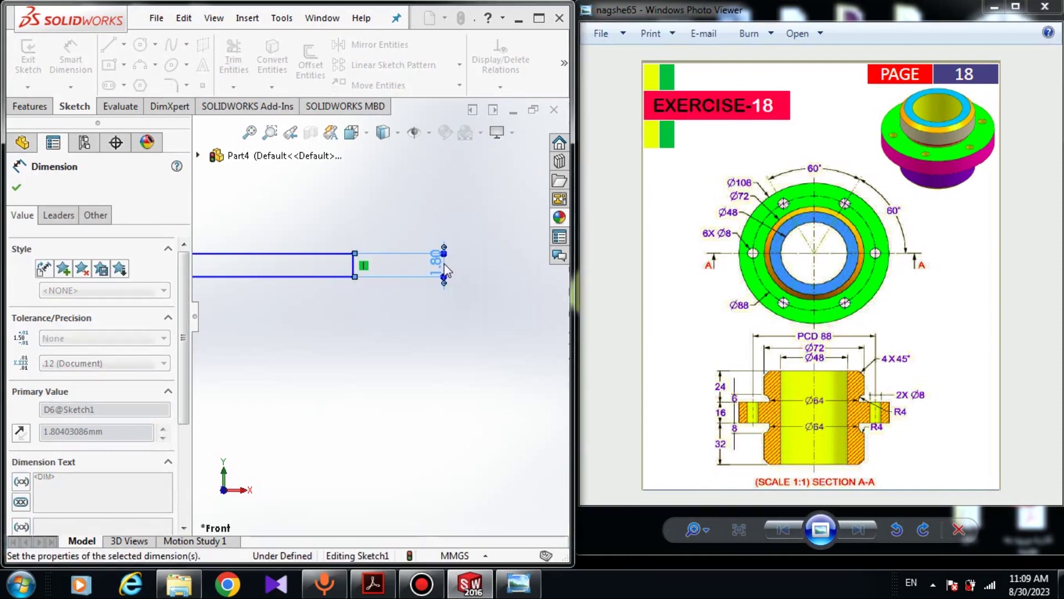
- Move the outer endpoint of the hub's bottom edge outward so the lower slanted line forms a small chamfer
scroll(380, 421, up, 4)
scroll(338, 400, up, 3)
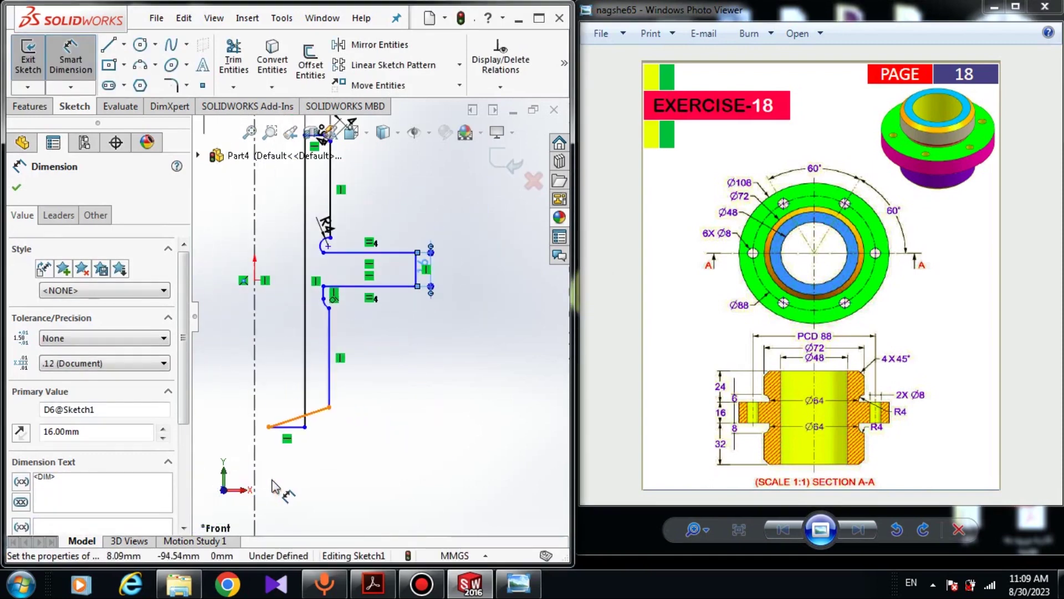
key(Escape)
drag(272, 427, 322, 423)
- Make the lower chamfer line equal in length to the upper chamfer line
scroll(351, 388, down, 2)
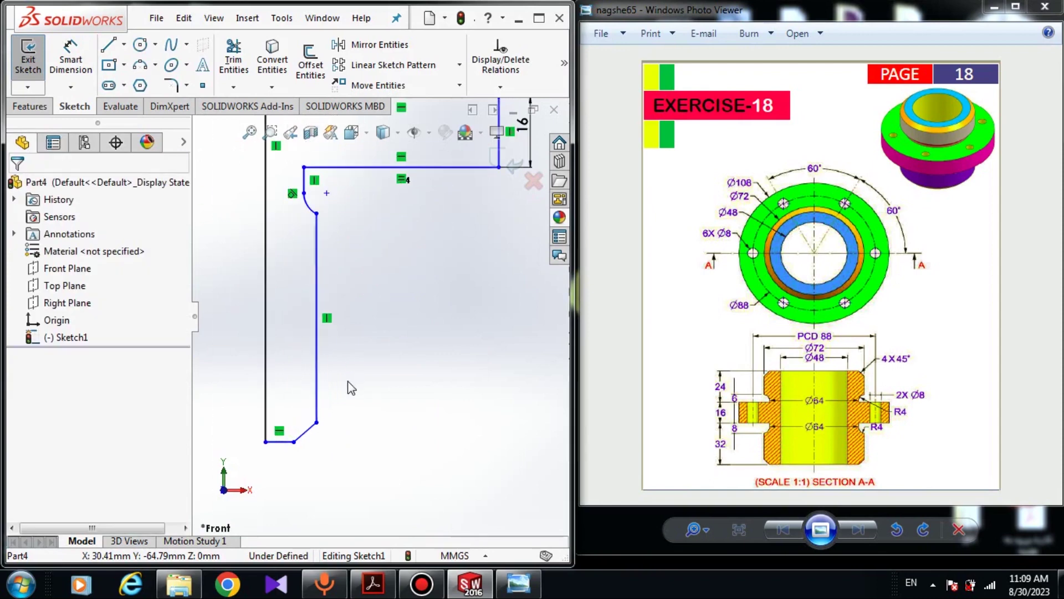
click(305, 436)
scroll(371, 176, down, 5)
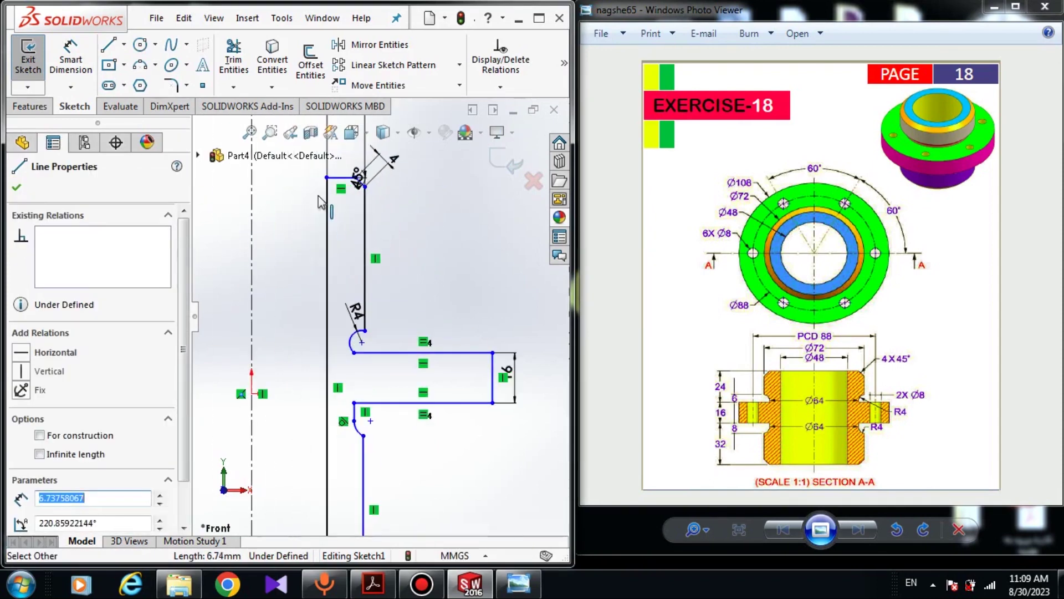
scroll(355, 178, down, 5)
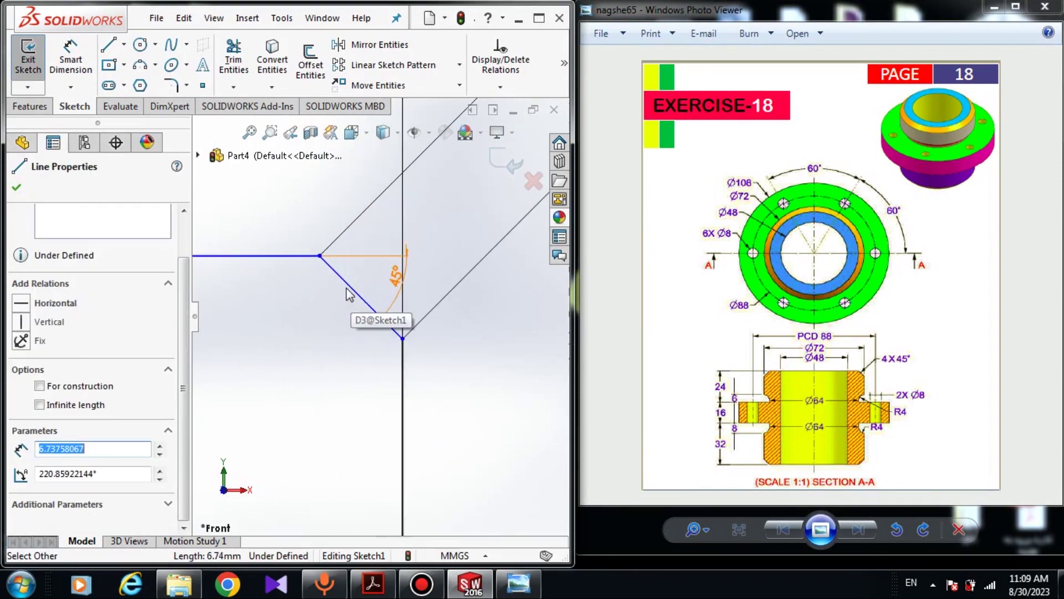
ctrl+click(346, 287)
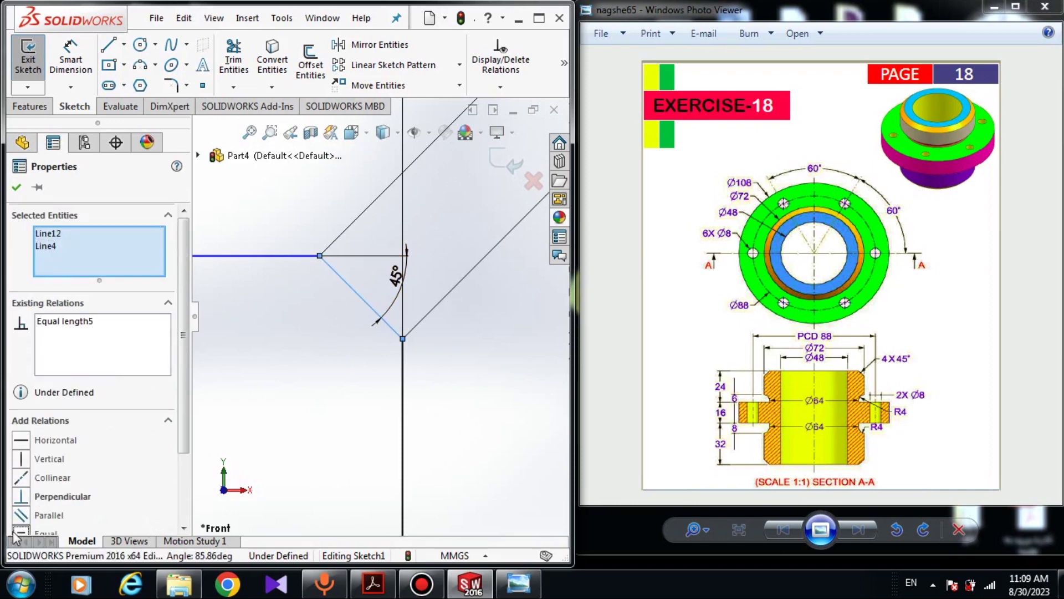
scroll(497, 487, up, 10)
key(Escape)
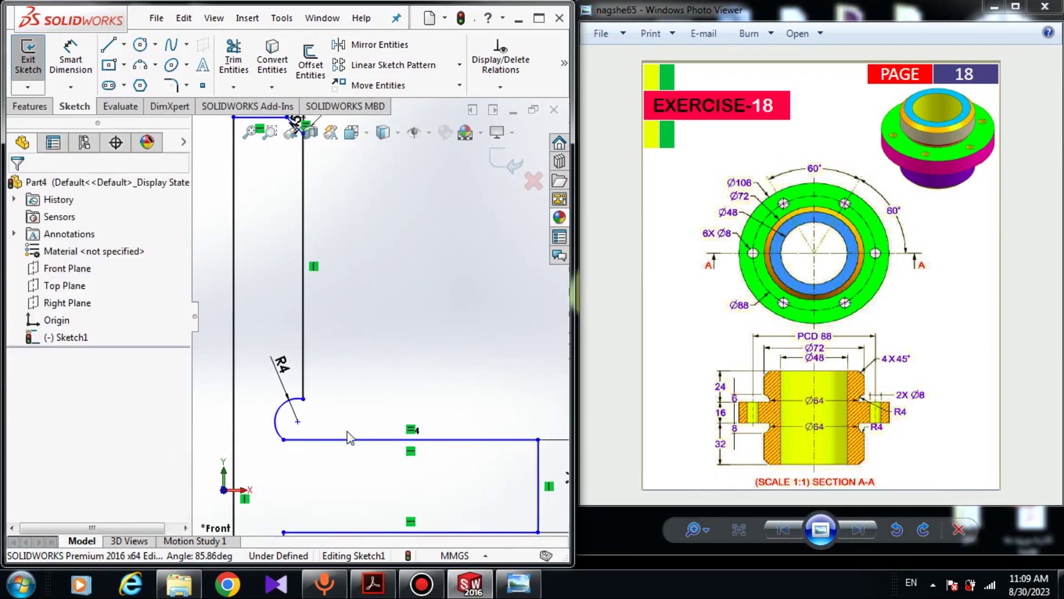
- Apply an Equal relation between the upper and lower groove arcs
scroll(347, 428, up, 2)
scroll(325, 396, down, 3)
click(323, 348)
scroll(329, 444, up, 3)
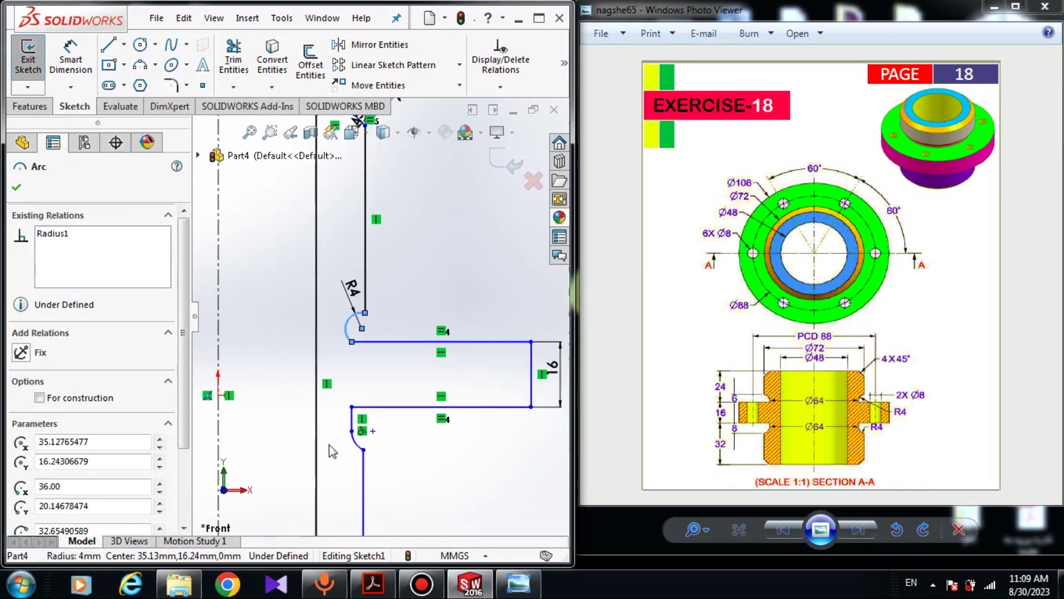
ctrl+click(357, 450)
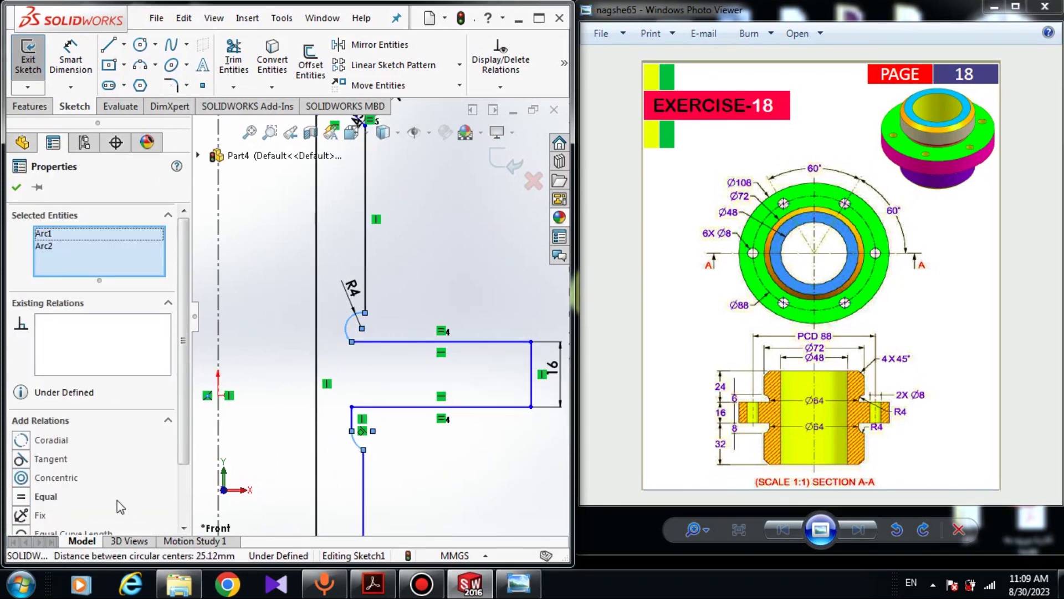
key(Escape)
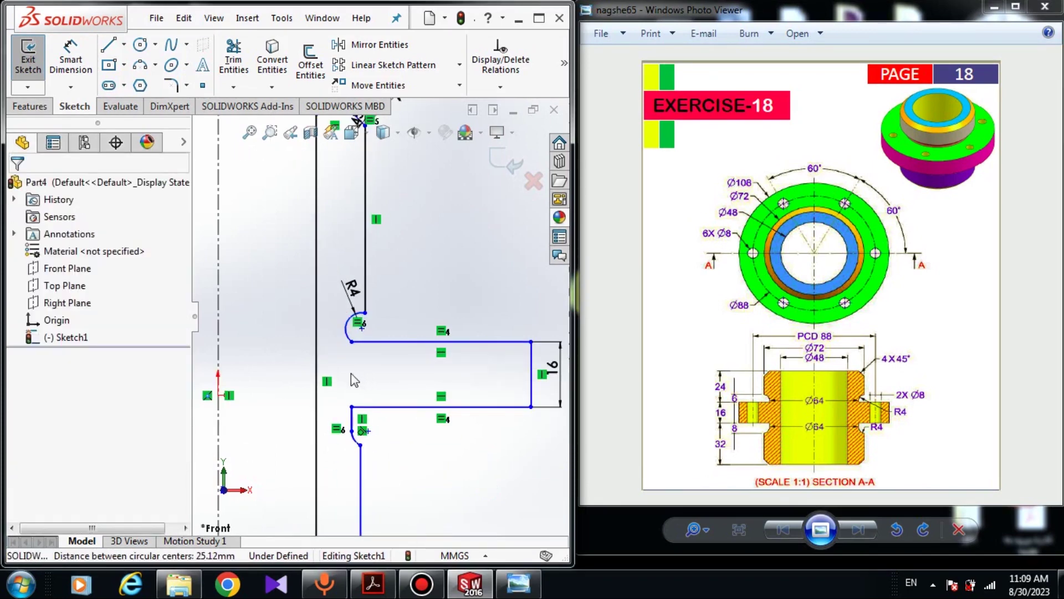
- Dimension the angle between the lower chamfer line and the hub's lower outer vertical line as 45°
scroll(373, 459, up, 3)
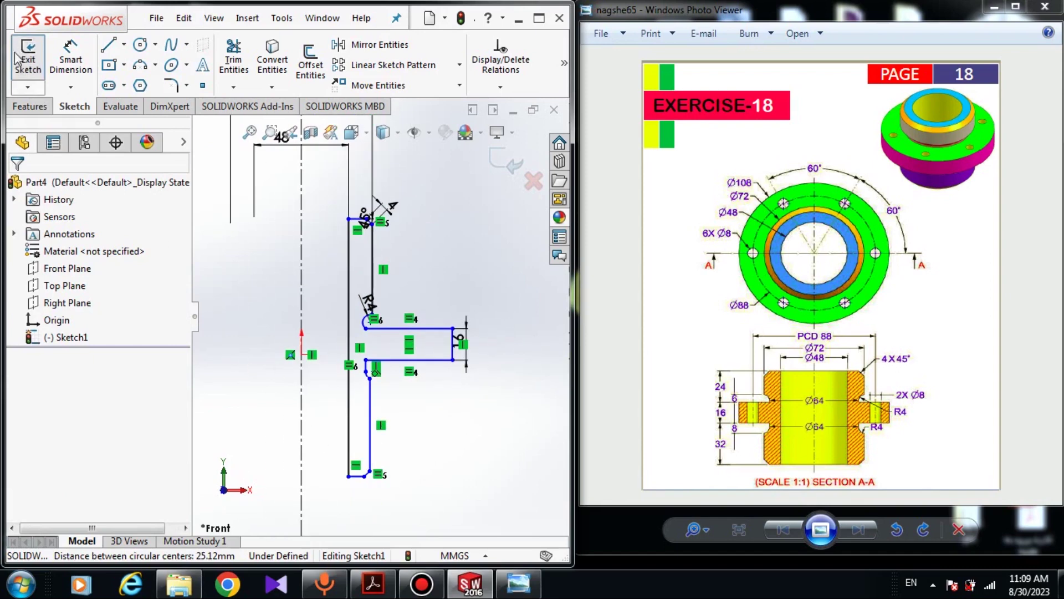
click(66, 66)
scroll(294, 466, down, 5)
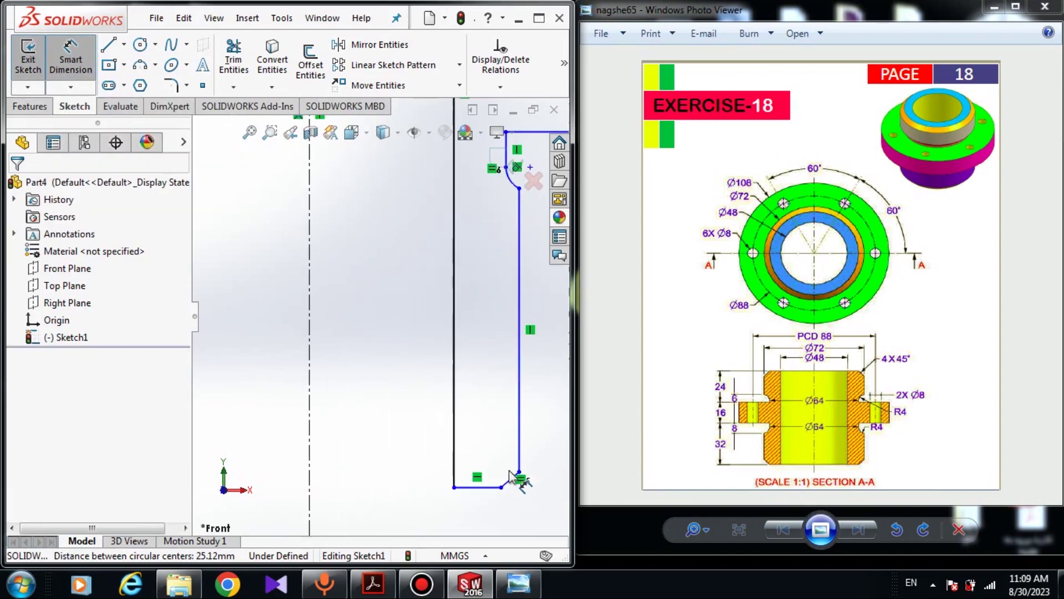
click(510, 480)
click(519, 456)
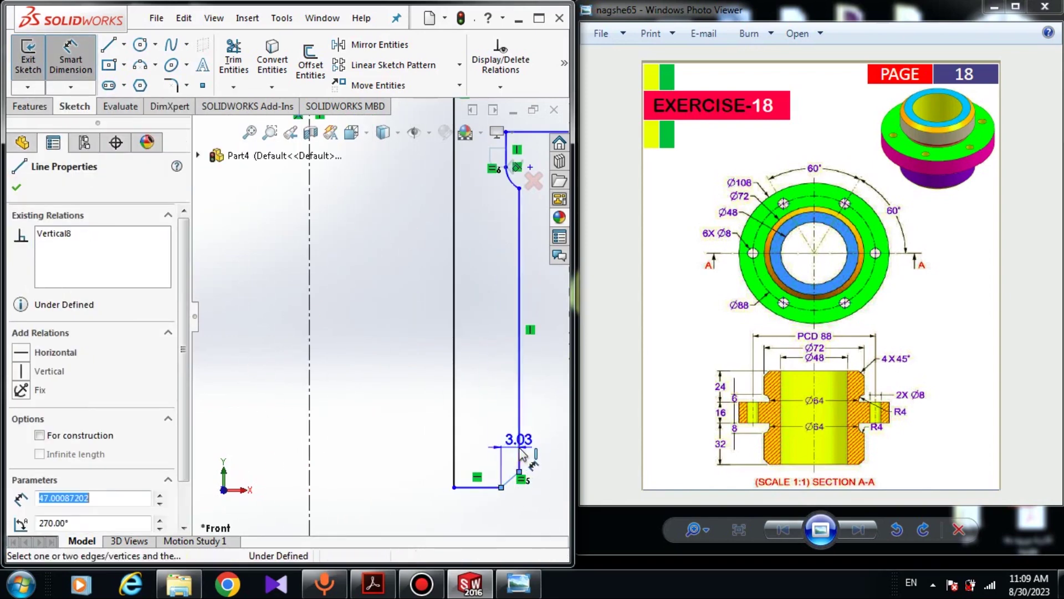
click(515, 501)
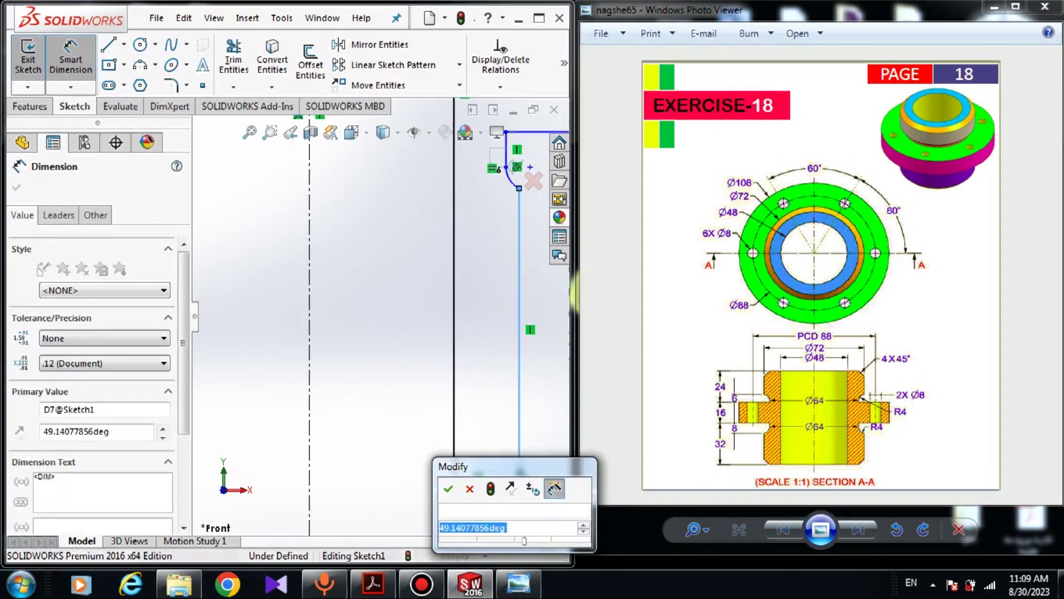
text(45)
key(Return)
- Dimension the vertical distance between the hub's bottom edge and the flange's underside as 32 mm
scroll(516, 498, up, 6)
click(471, 376)
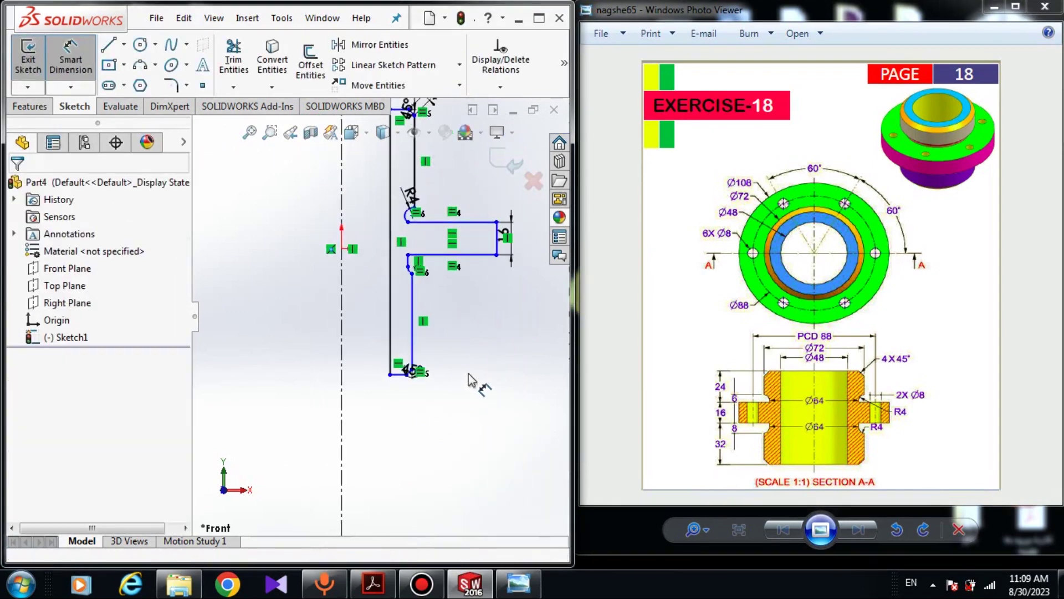
scroll(465, 381, down, 5)
click(292, 356)
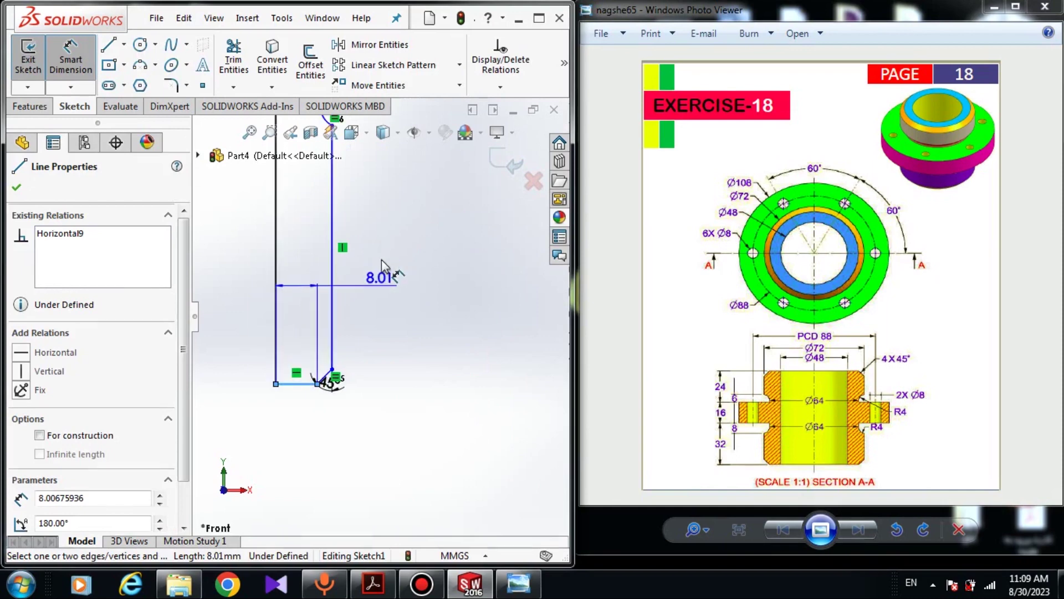
scroll(382, 250, up, 2)
click(418, 178)
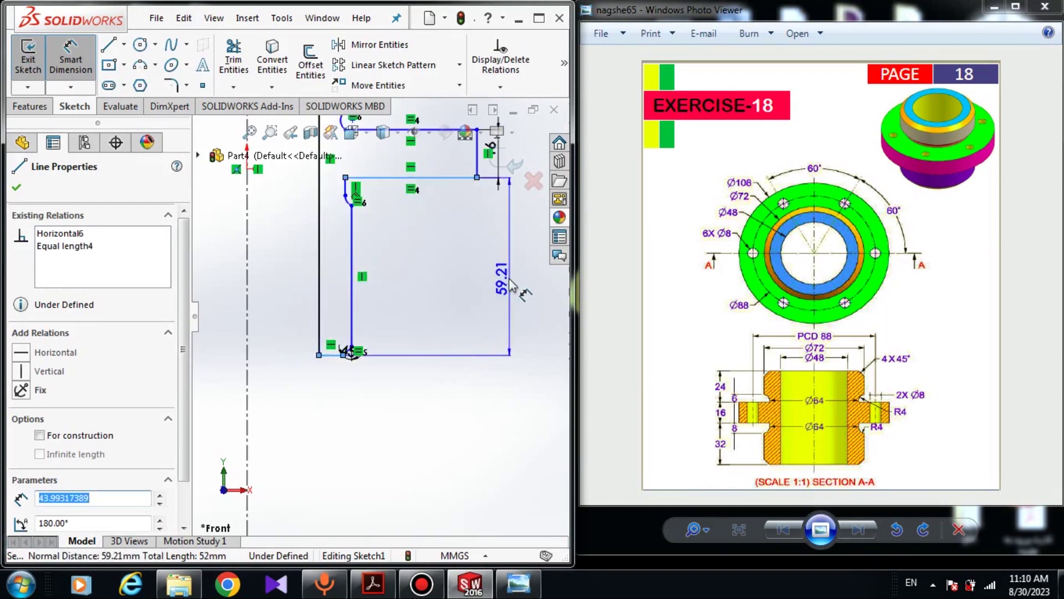
click(509, 283)
text(32)
key(Return)
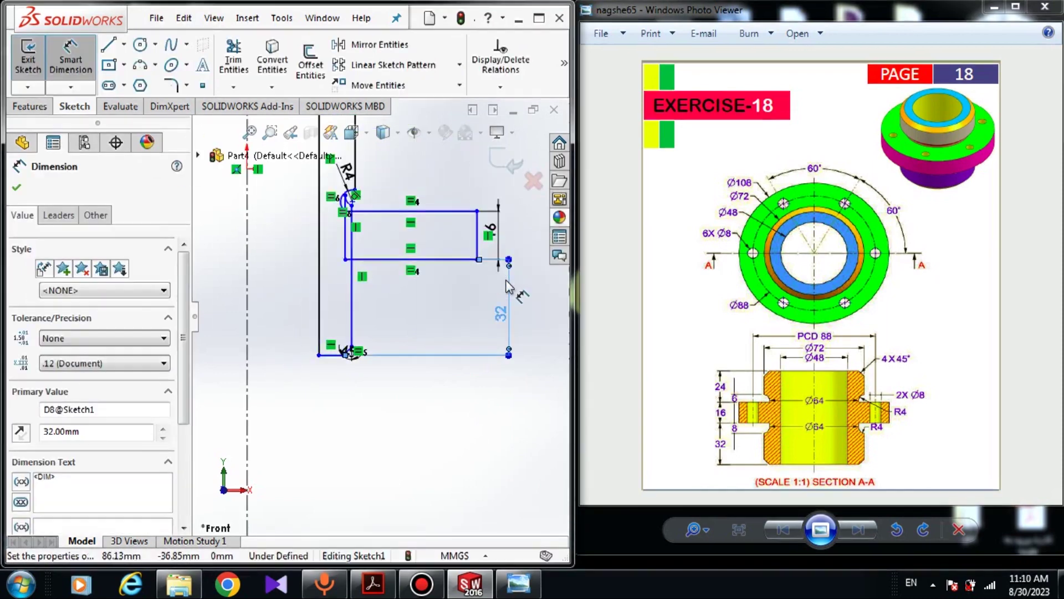
- Move the inner corner of the flange's underside upward to untangle the overlapping lower groove geometry
scroll(416, 309, up, 2)
scroll(339, 260, down, 2)
key(Escape)
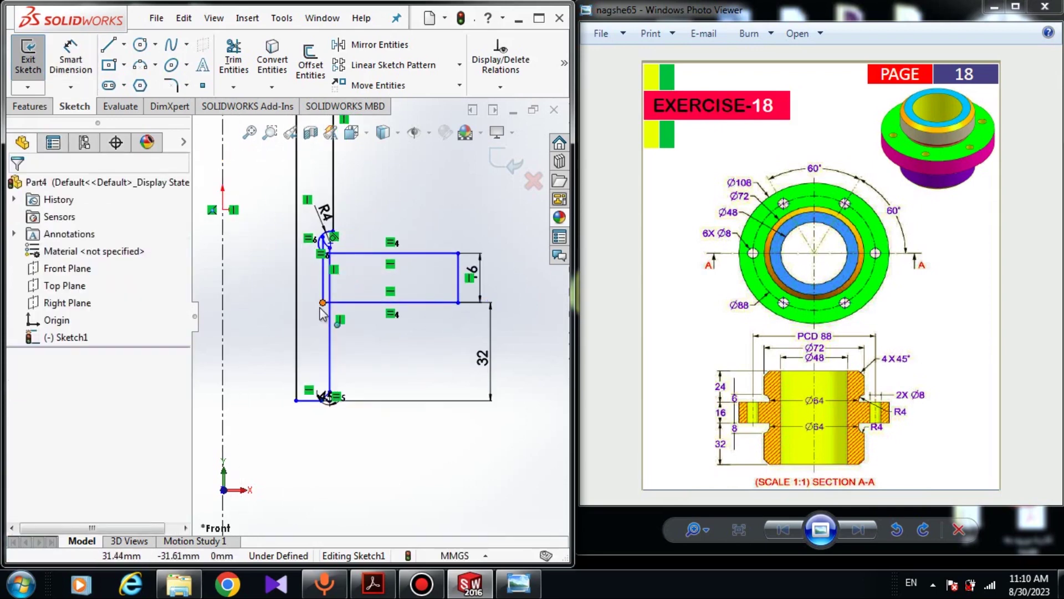
mouse_move(323, 303)
mouse_down()
mouse_move(339, 237)
mouse_move(327, 235)
mouse_up()
key(Escape)
scroll(328, 237, up, 4)
scroll(344, 222, down, 3)
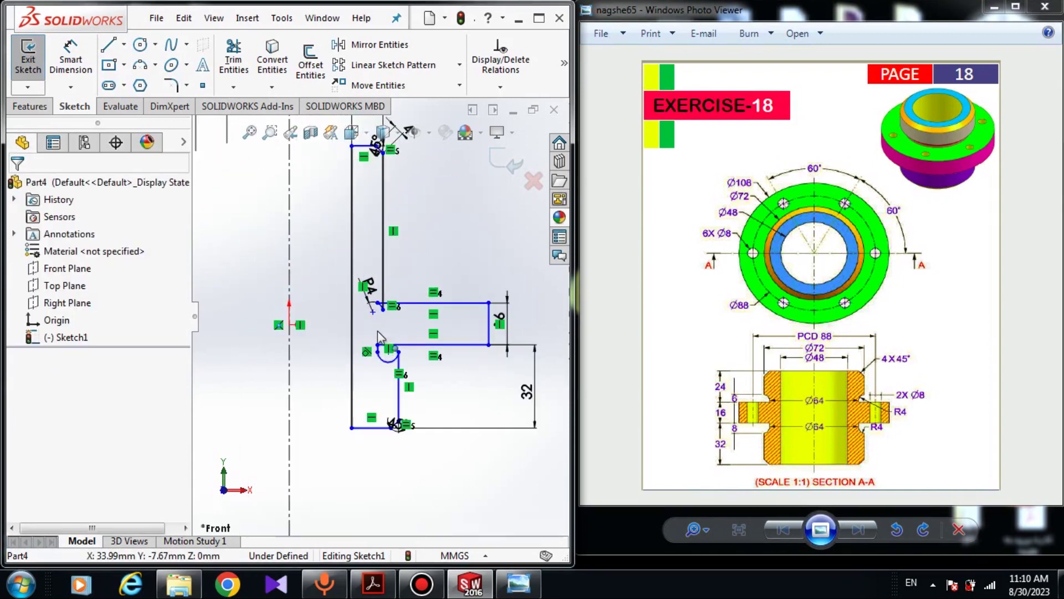
- Reposition the groove arc endpoints so the upper arc sits above the flange and the lower arc below it
scroll(373, 308, down, 3)
mouse_move(388, 307)
mouse_down()
mouse_move(397, 348)
mouse_move(387, 331)
mouse_up()
ctrl+middle_drag(409, 473, 404, 443)
key(Escape)
scroll(395, 388, down, 2)
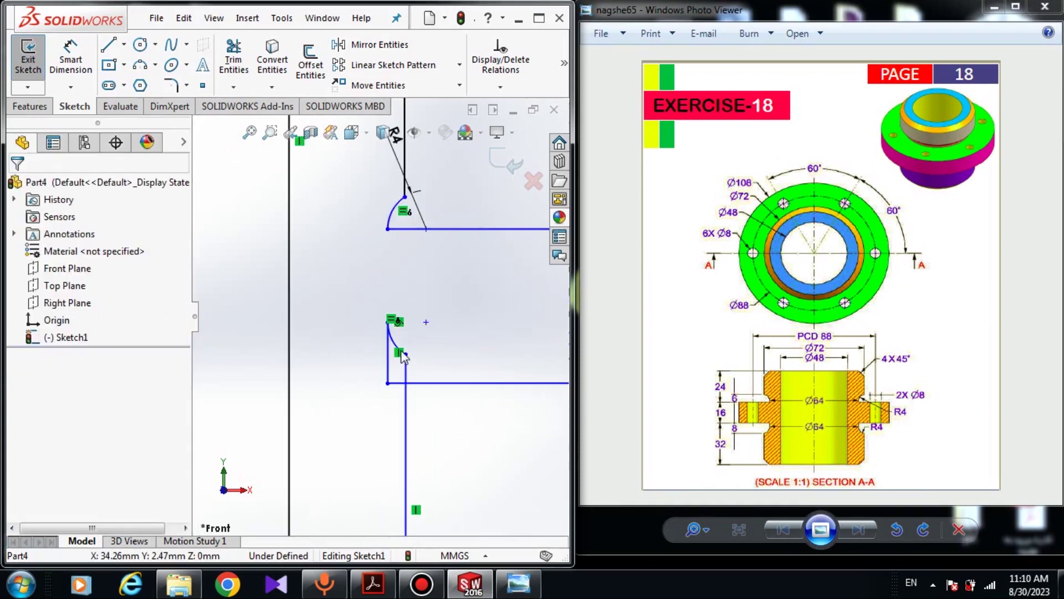
drag(392, 366, 387, 433)
click(389, 297)
scroll(388, 300, up, 4)
- Dimension the vertical distance between the hub's top edge and the flange's upper face as 24 mm
click(63, 53)
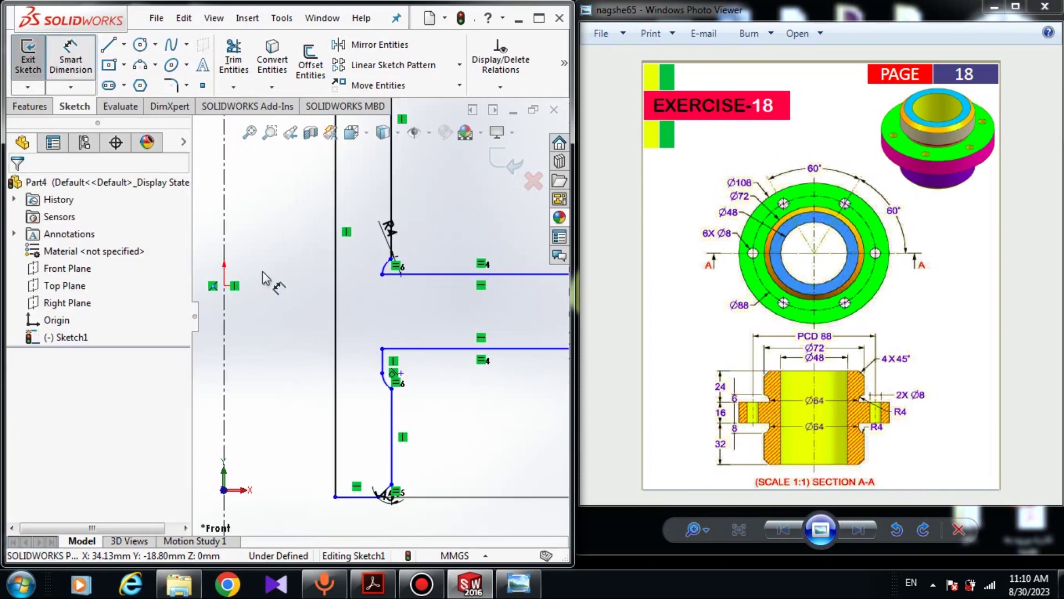
scroll(485, 360, up, 1)
scroll(452, 256, up, 4)
scroll(358, 215, down, 4)
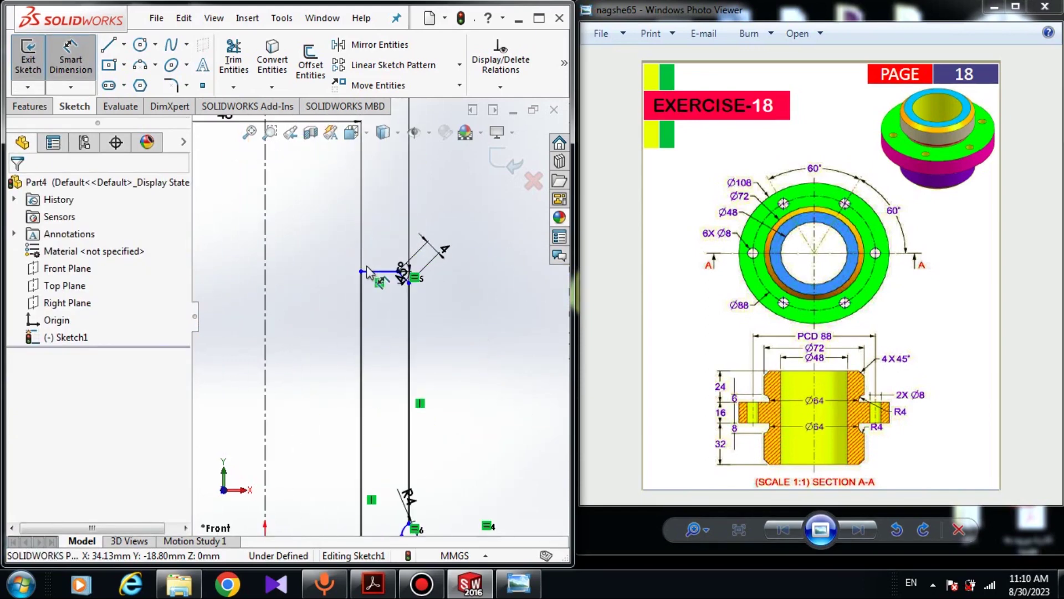
click(377, 276)
scroll(455, 424, up, 1)
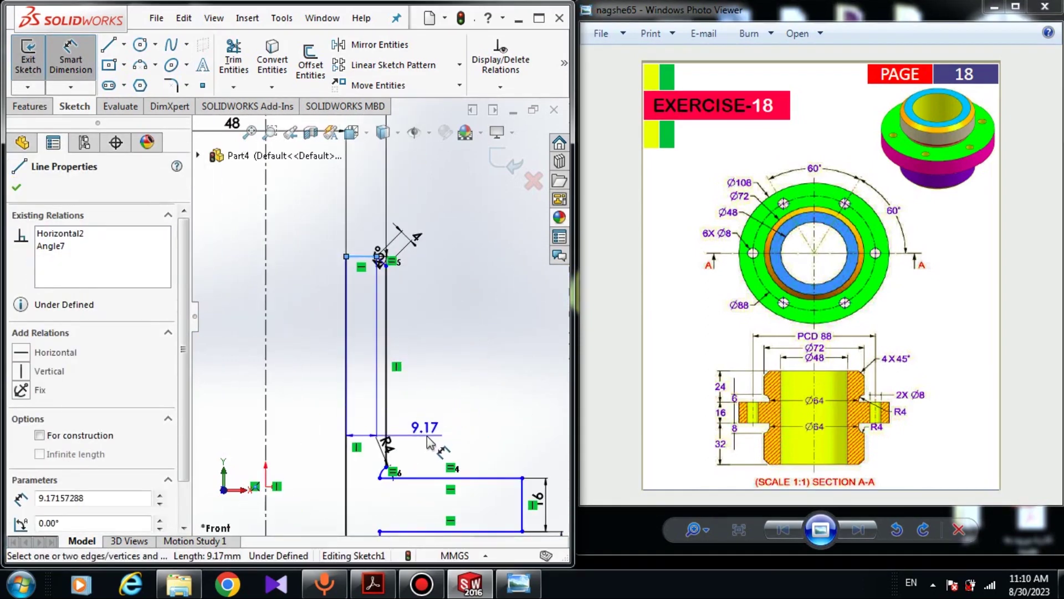
click(421, 256)
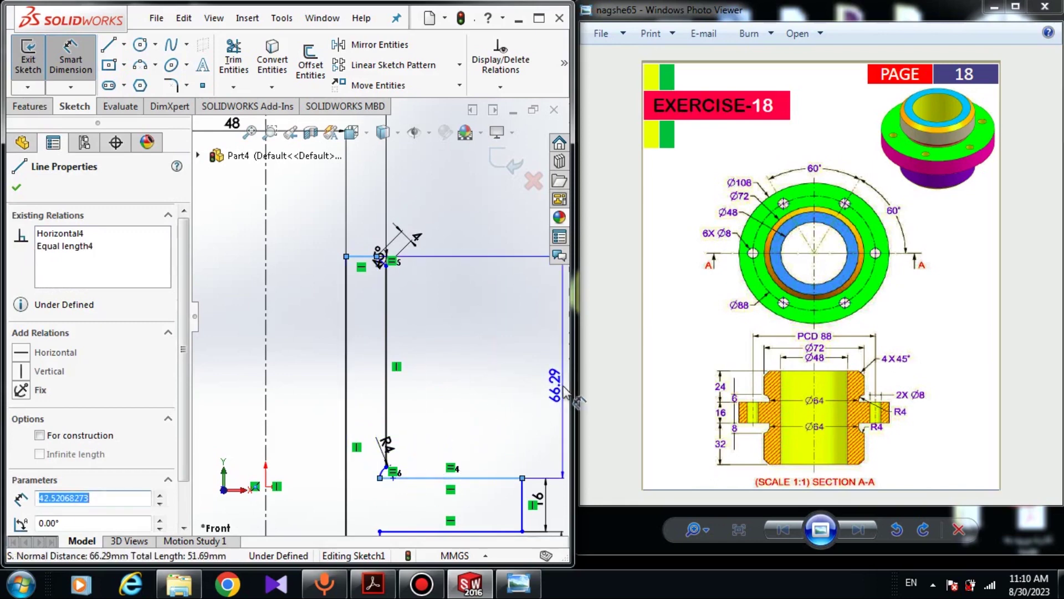
click(535, 397)
text(24)
key(Return)
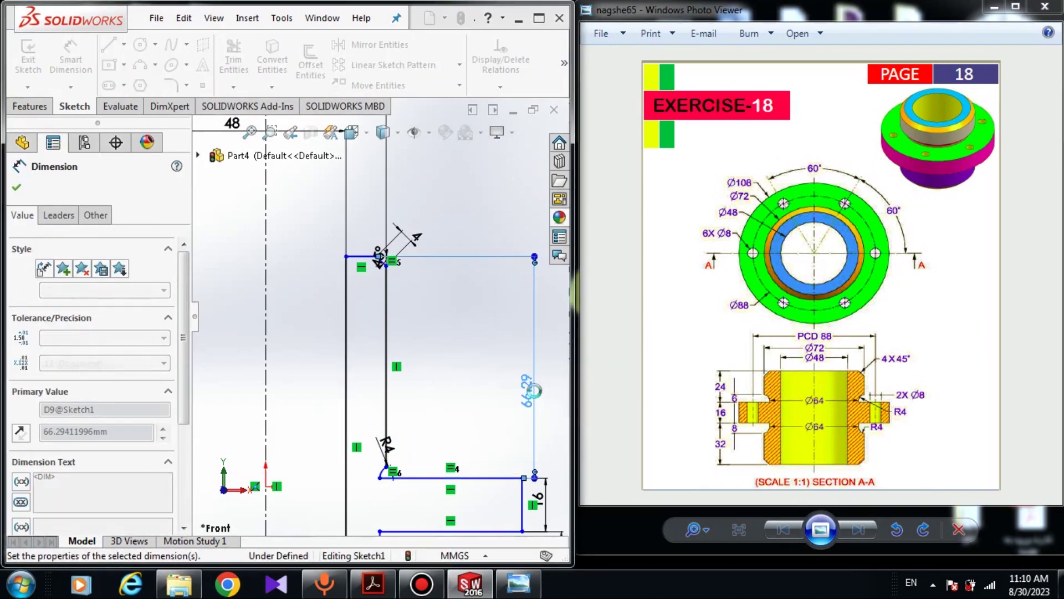
- Move the inner endpoint of the flange's upper face downward so the upper groove arc curves inward again
key(Escape)
scroll(393, 427, down, 3)
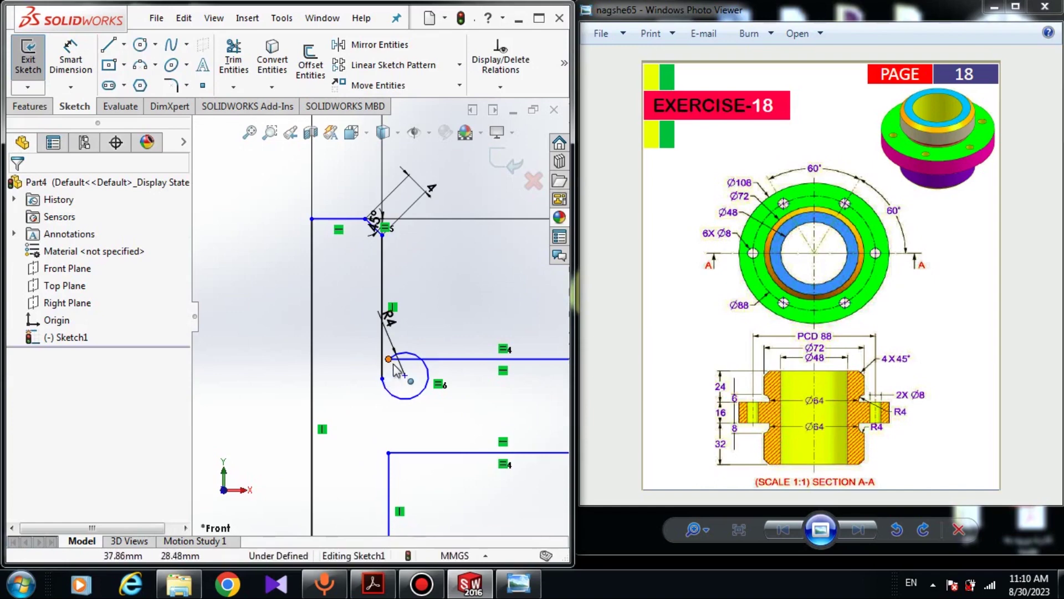
mouse_move(389, 359)
mouse_down()
mouse_move(406, 426)
mouse_move(390, 438)
mouse_move(398, 429)
mouse_up()
key(Escape)
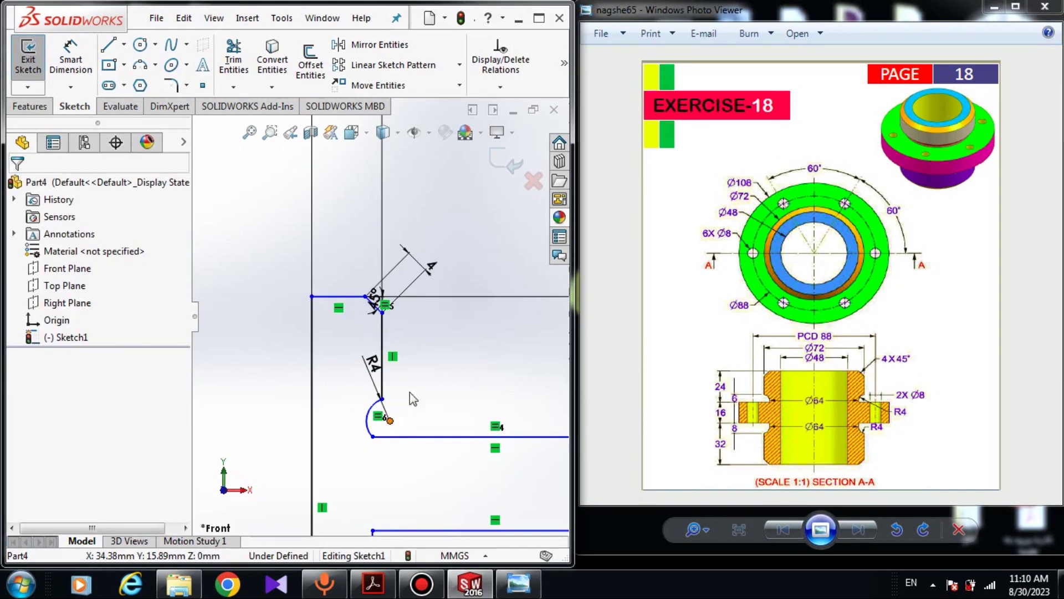
- Dimension the upper groove arc's lower endpoint about the centerline as a 64 mm diameter
click(85, 70)
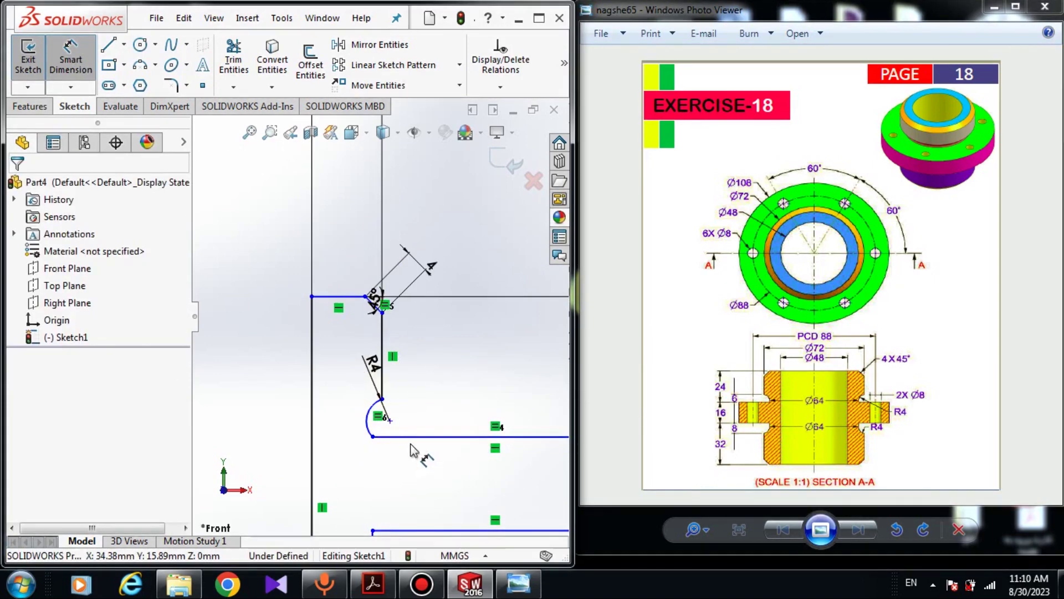
click(372, 438)
scroll(277, 349, up, 3)
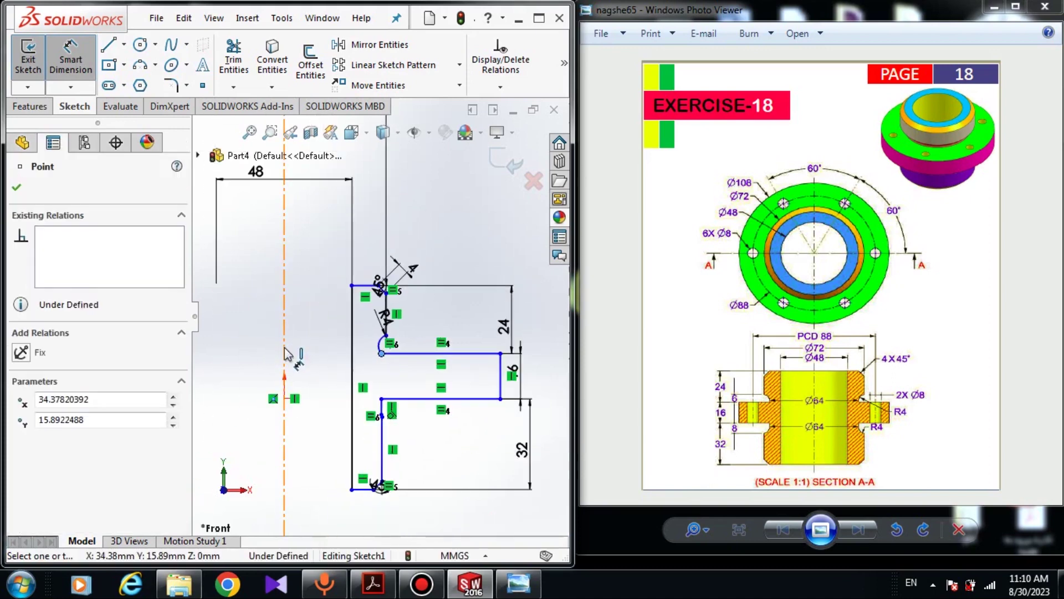
click(285, 354)
click(254, 354)
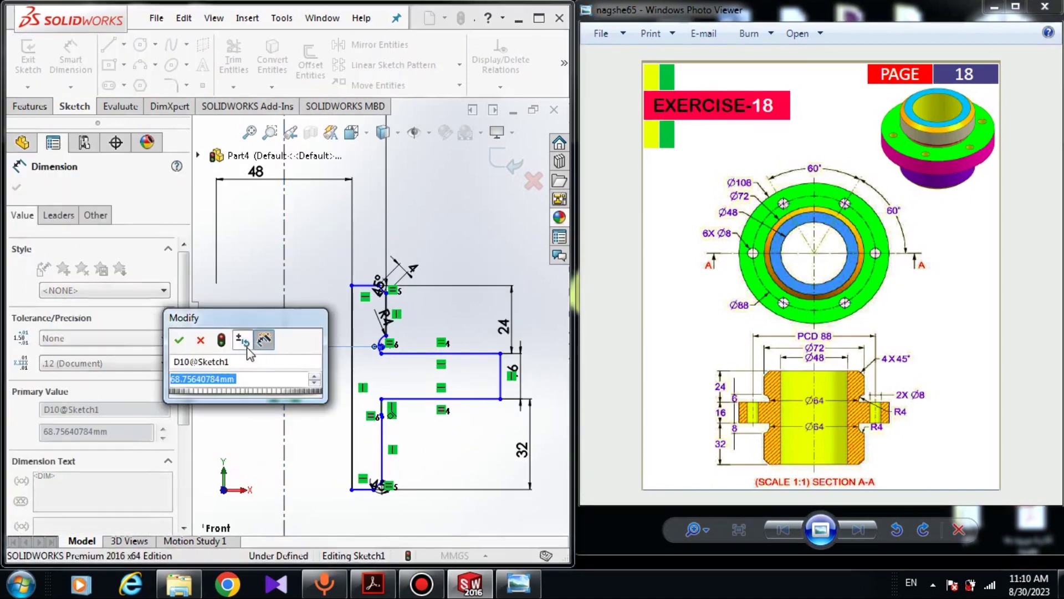
text(64)
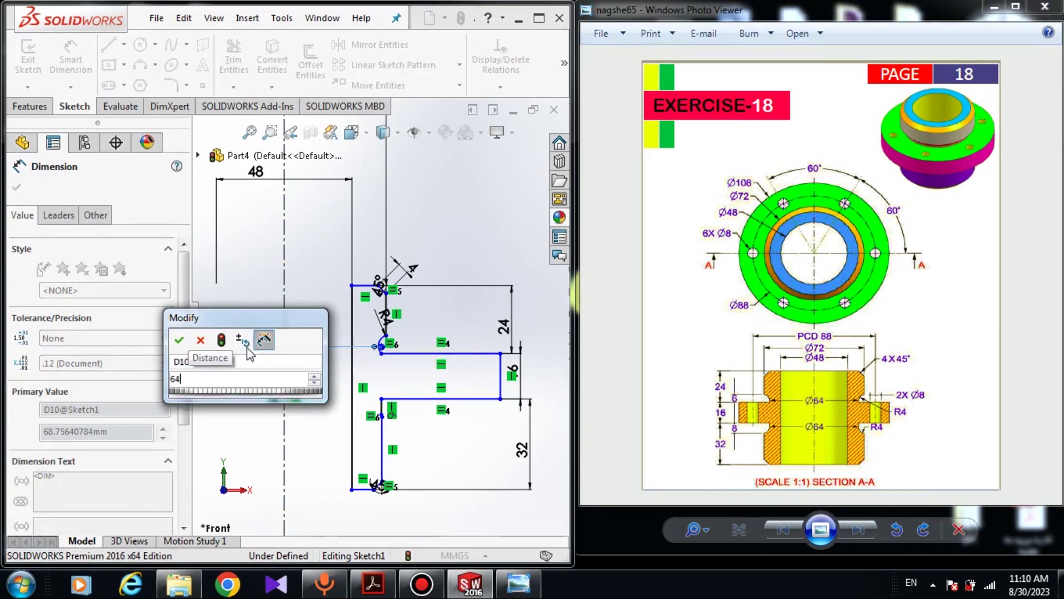
key(Return)
scroll(427, 373, down, 3)
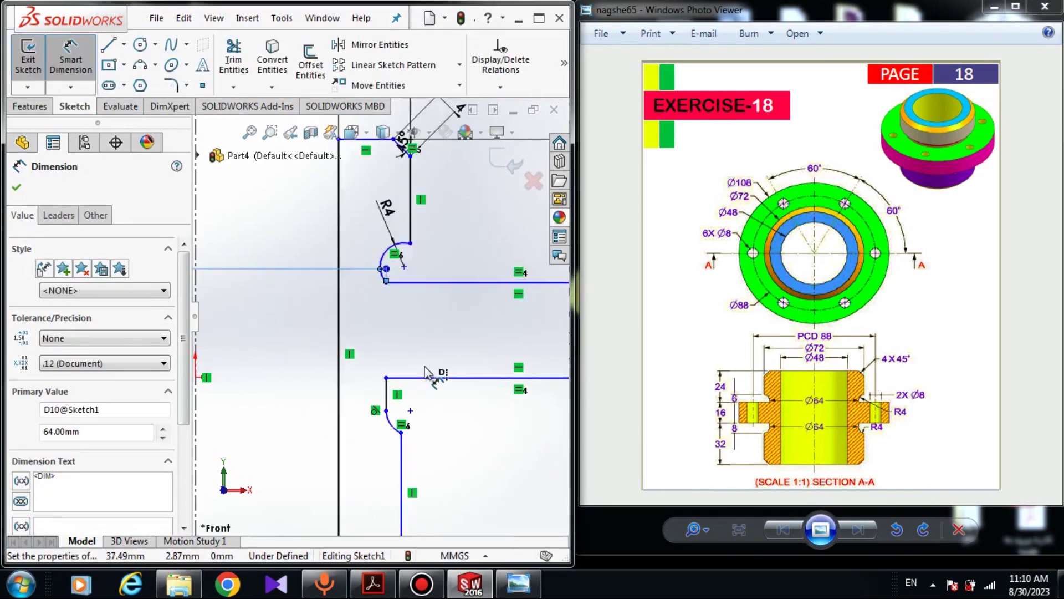
- Make the hub's outer vertical line below the flange collinear with the outer vertical line above it
scroll(425, 367, down, 1)
key(Escape)
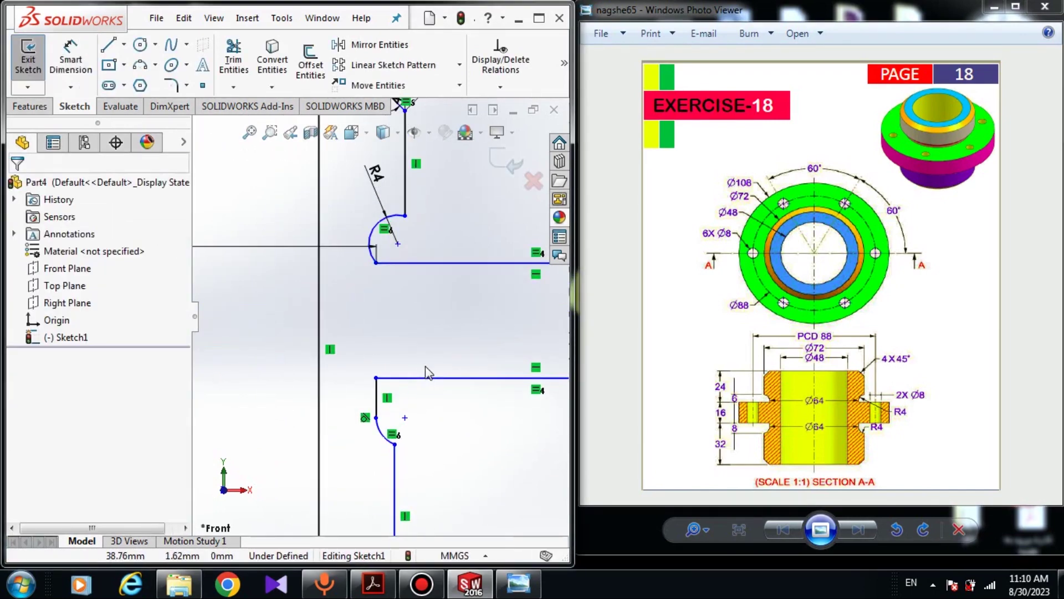
click(394, 473)
ctrl+click(404, 180)
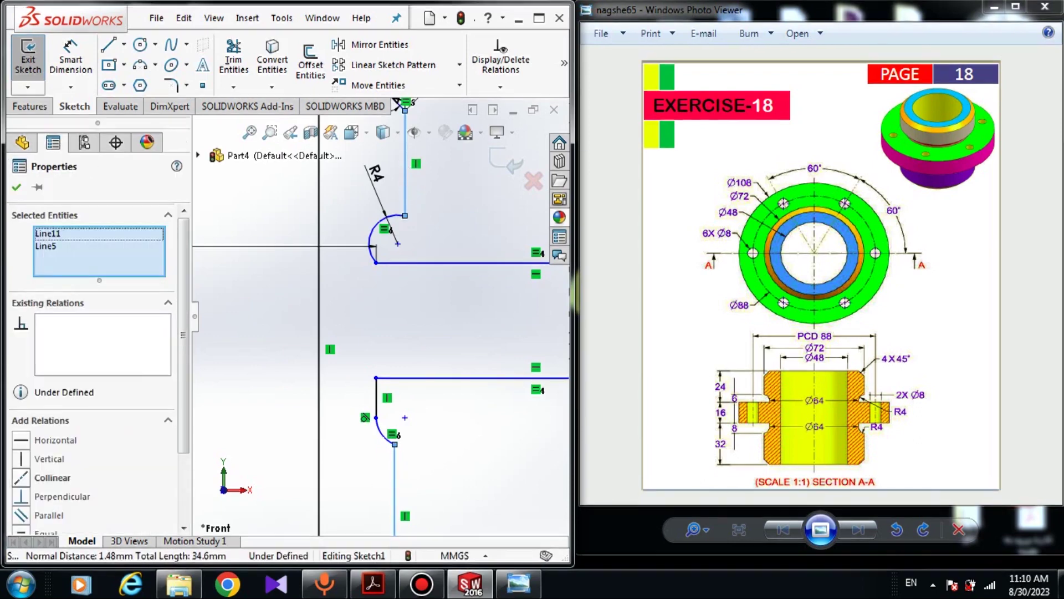
click(22, 478)
click(341, 474)
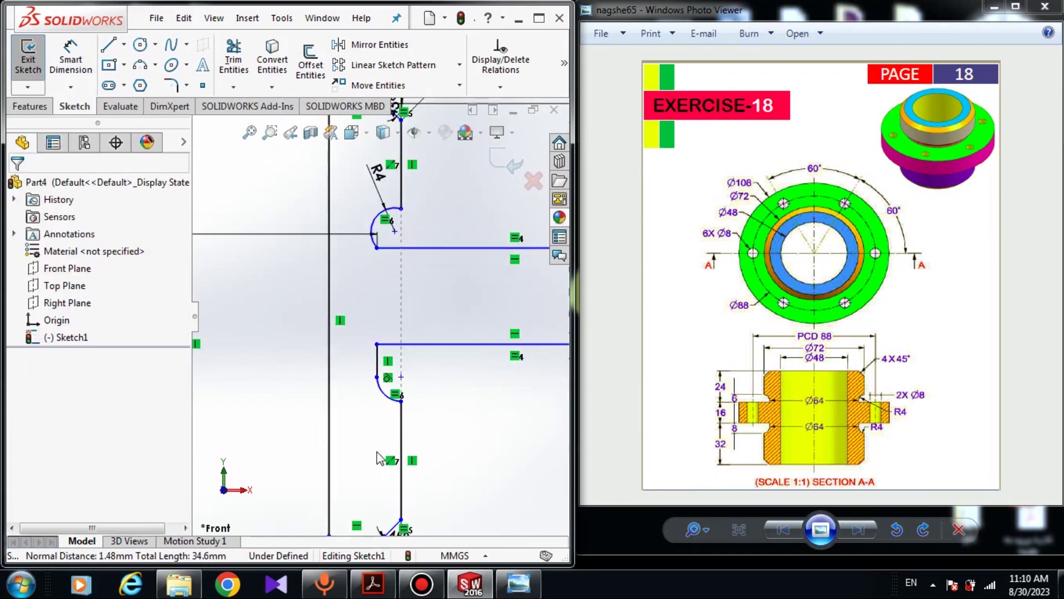
- Shorten the flange by moving its lower outer corner inward to about 46.4 mm from the centerline
scroll(391, 479, up, 2)
scroll(558, 312, down, 1)
scroll(559, 310, up, 1)
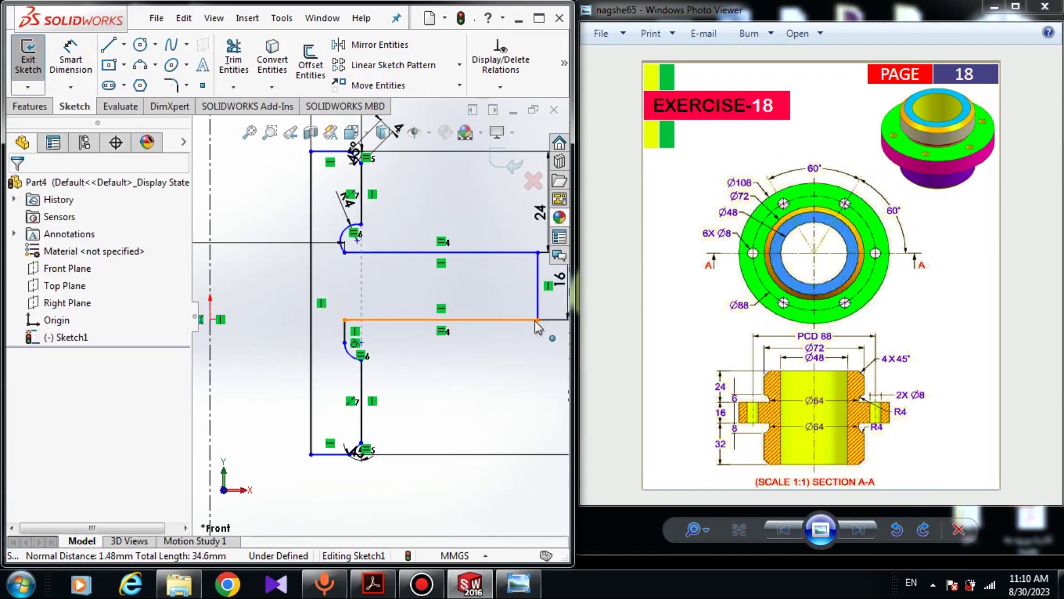
mouse_move(537, 320)
mouse_down()
mouse_move(477, 330)
mouse_move(406, 322)
mouse_up()
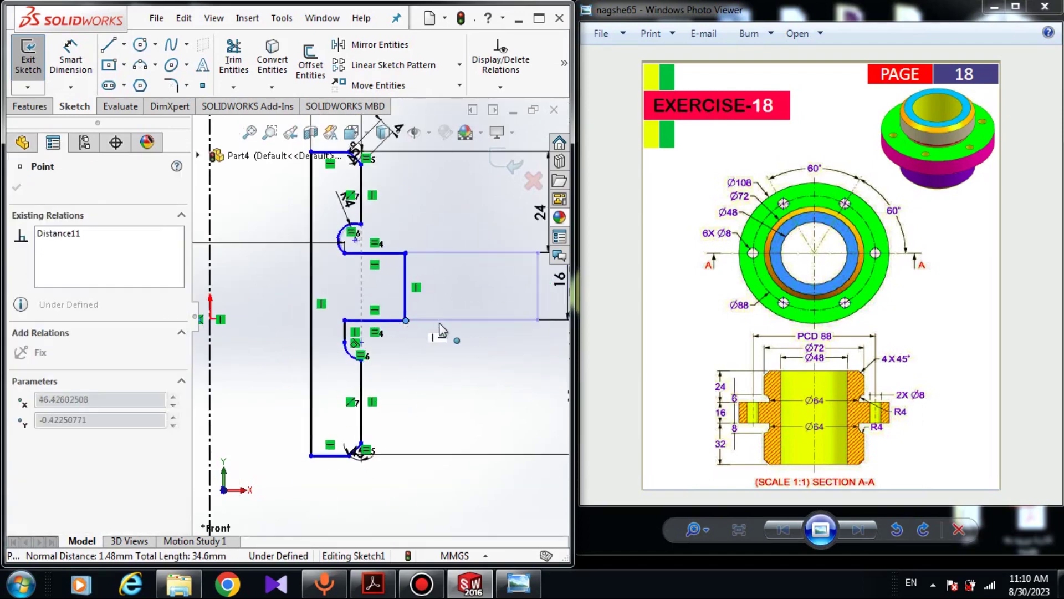
click(429, 363)
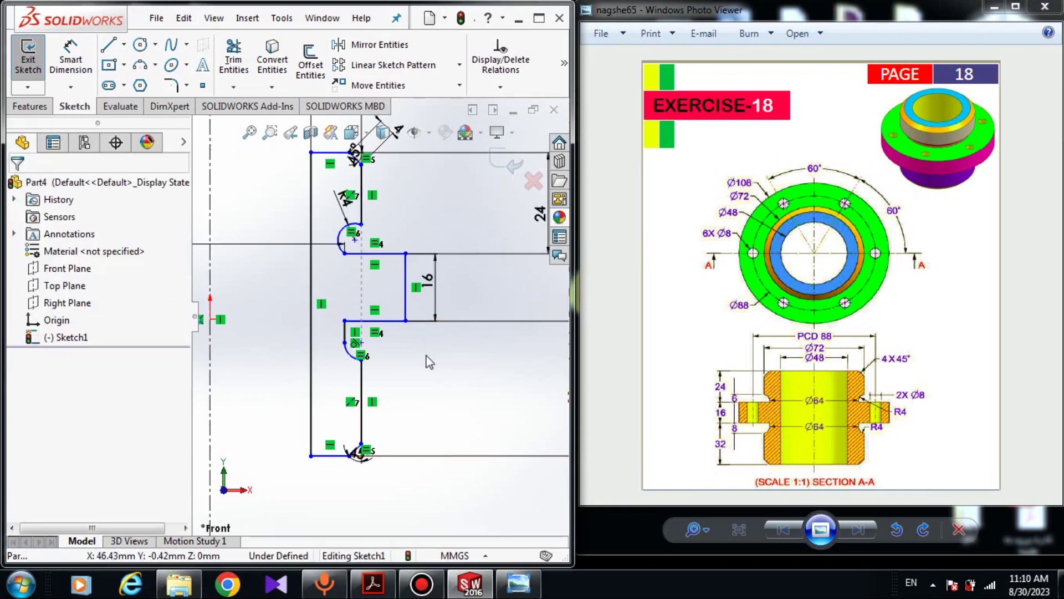
- Dimension the flange's outer vertical edge about the centerline as a 108 mm diameter
click(51, 49)
scroll(433, 291, up, 3)
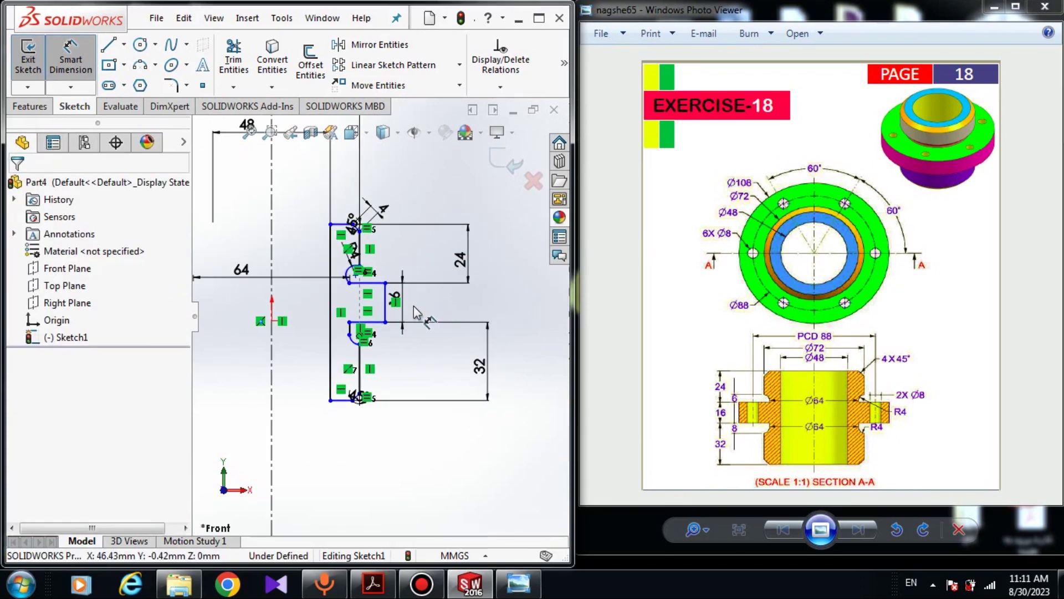
scroll(397, 324, up, 2)
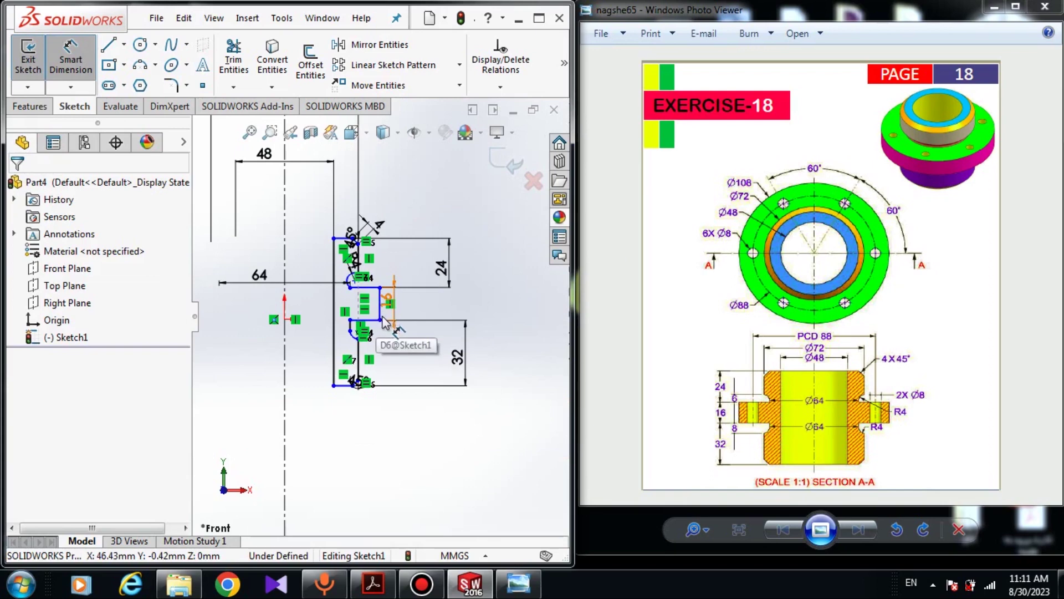
scroll(382, 316, down, 4)
click(382, 324)
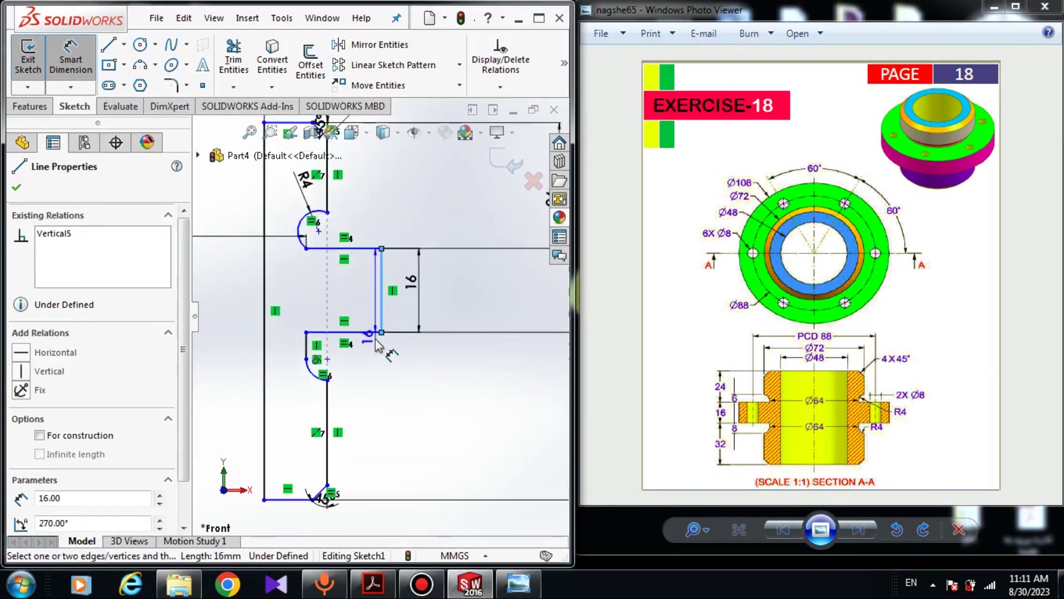
scroll(382, 324, up, 3)
click(283, 252)
scroll(410, 333, up, 4)
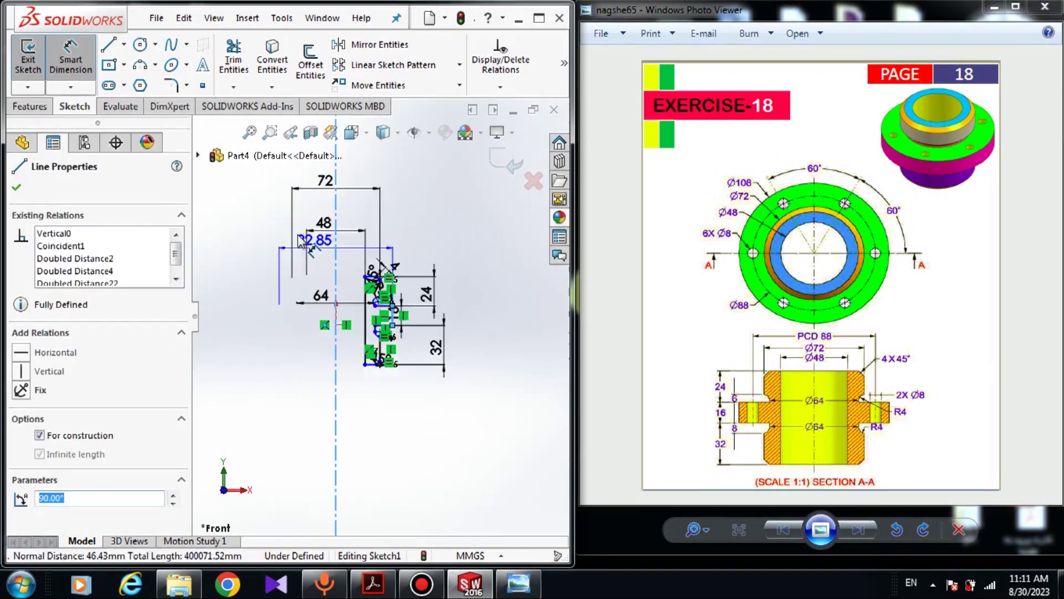
click(345, 215)
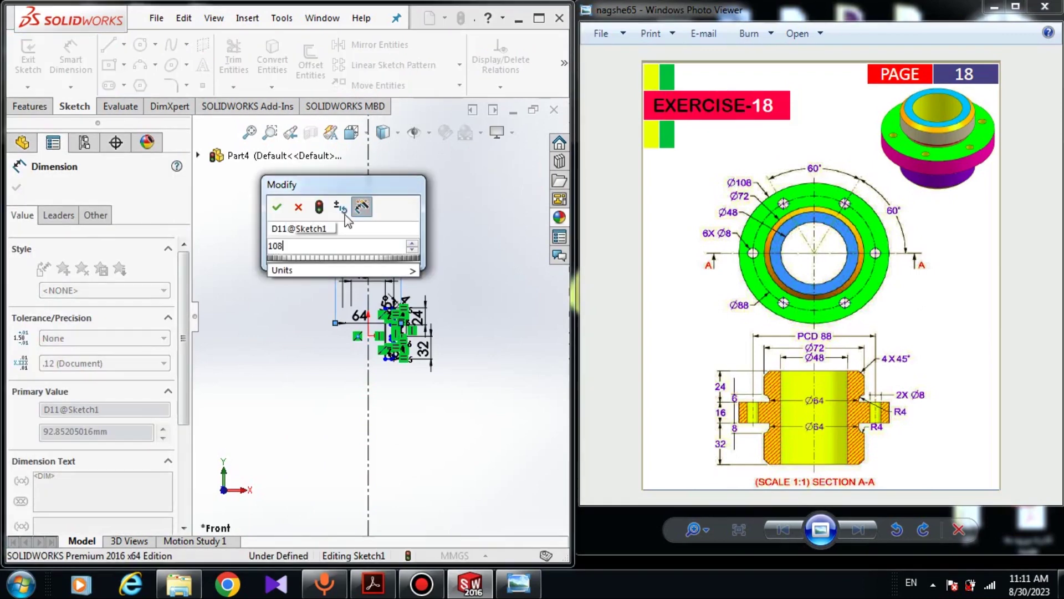
text(108)
key(Return)
scroll(446, 314, down, 5)
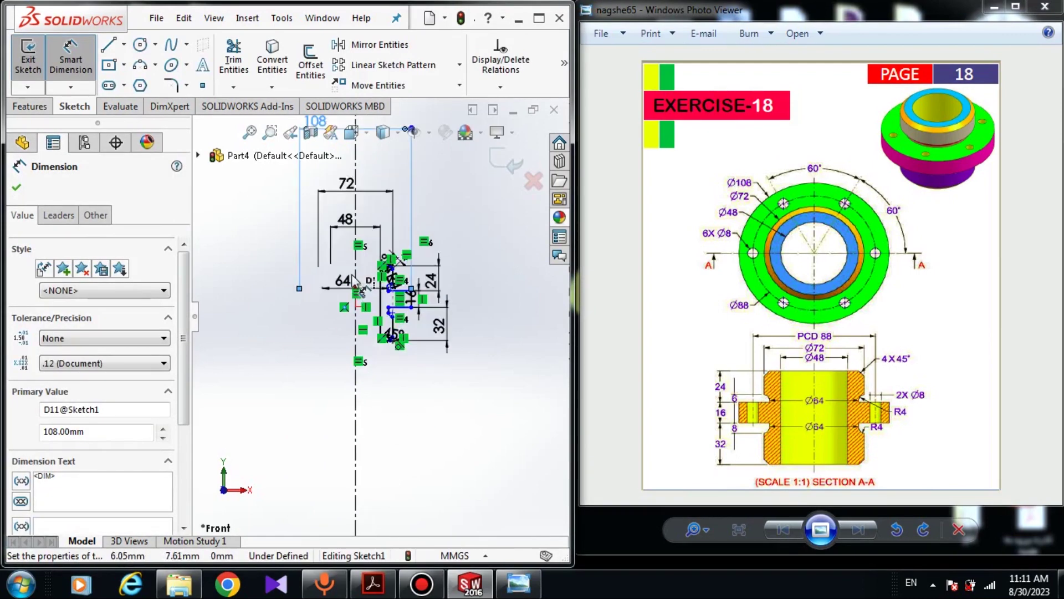
scroll(446, 313, down, 1)
key(Escape)
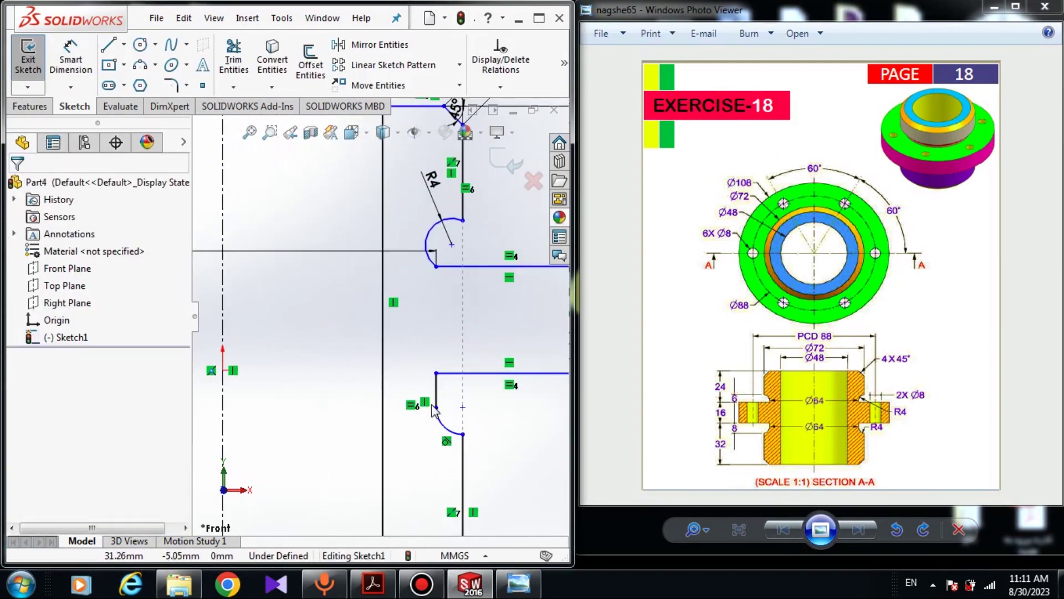
- Lower the groove arc under the flange and dimension its lower endpoint 8 mm from the flange's lower face
drag(442, 406, 449, 427)
key(Escape)
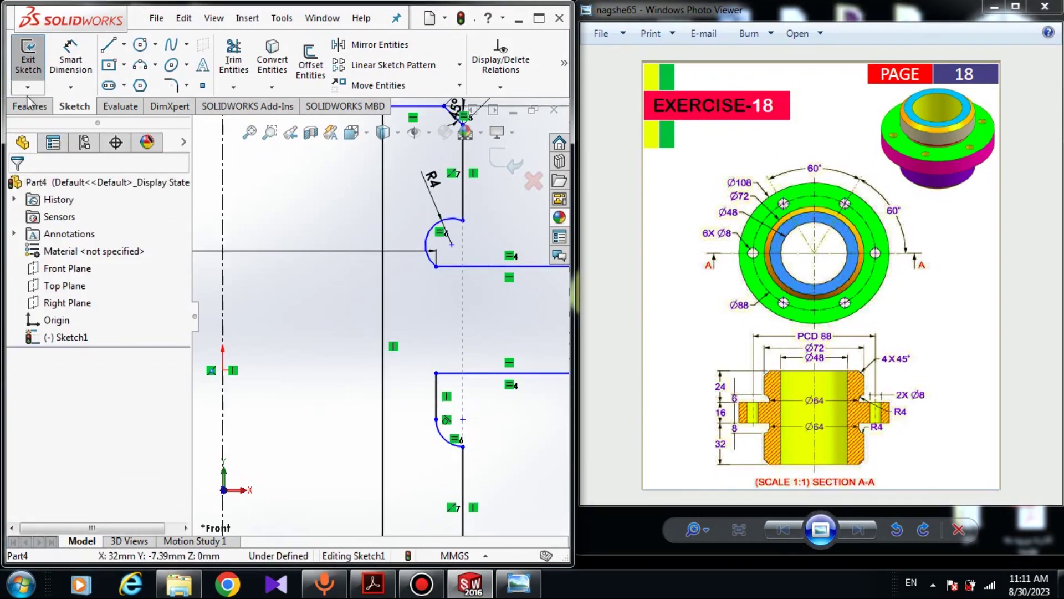
click(72, 58)
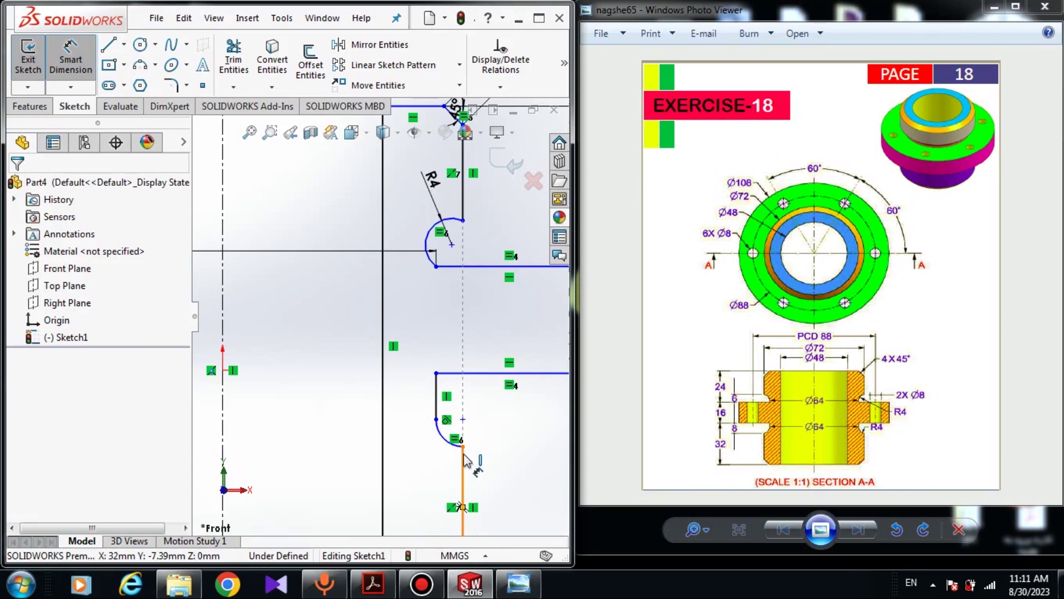
click(465, 450)
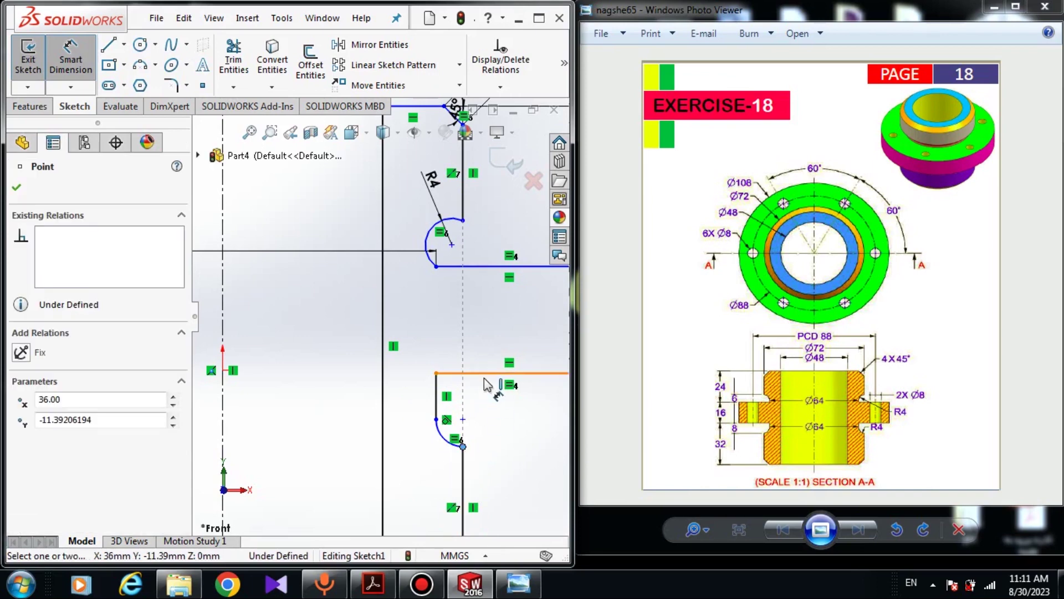
click(485, 380)
click(511, 436)
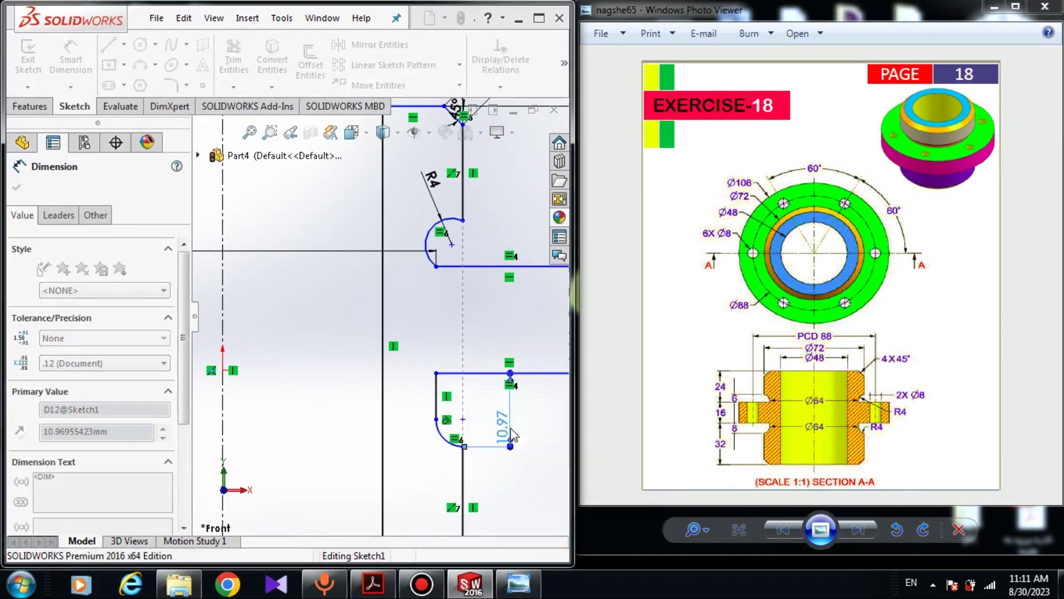
text(8)
key(Return)
click(415, 350)
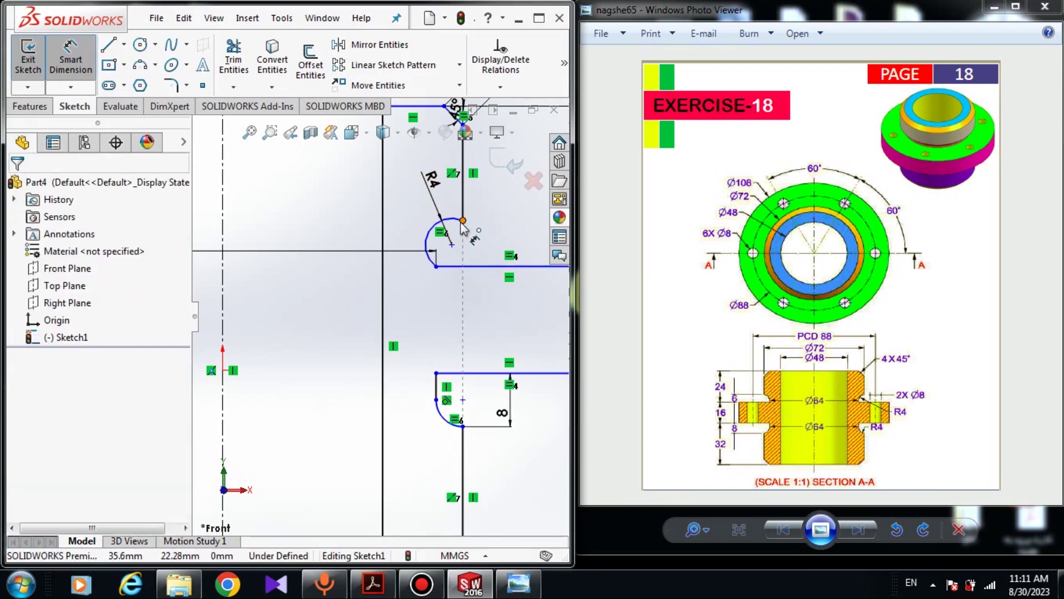
- Dimension the upper groove arc's top endpoint 6 mm above the flange's upper face
click(462, 221)
click(469, 268)
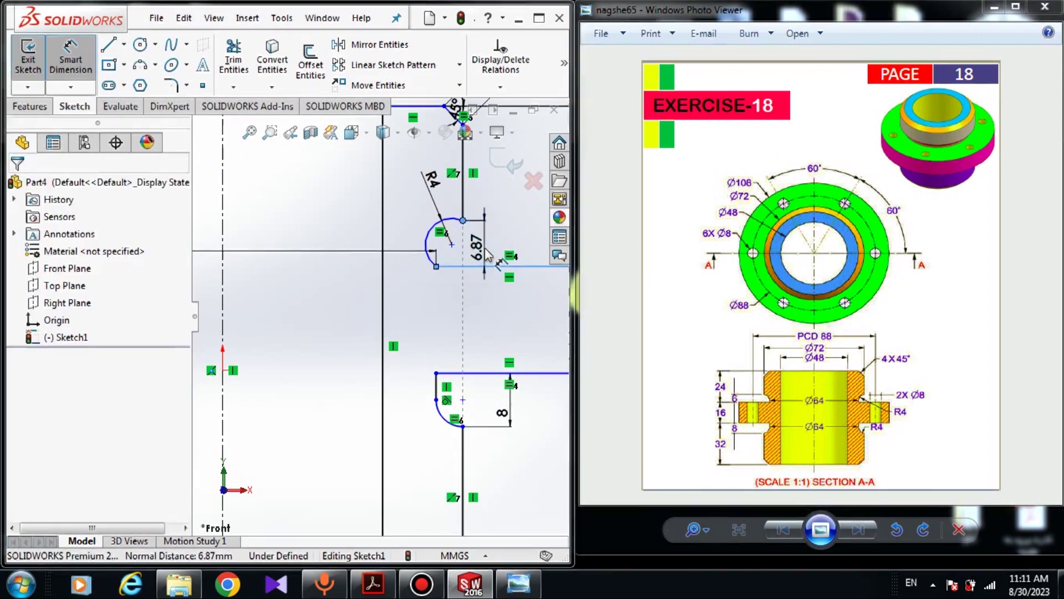
click(487, 252)
text(6)
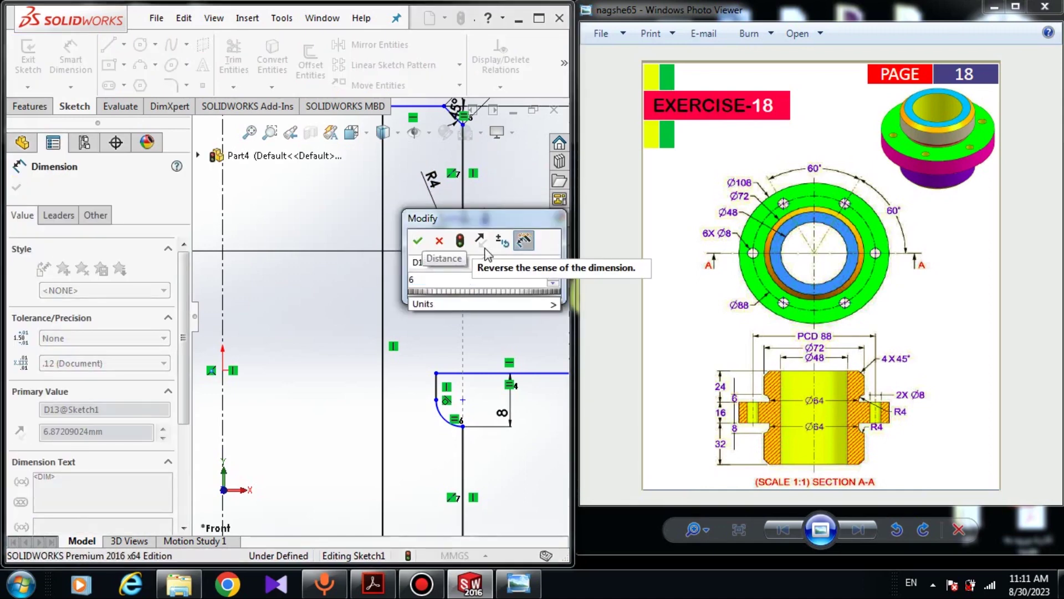
key(Return)
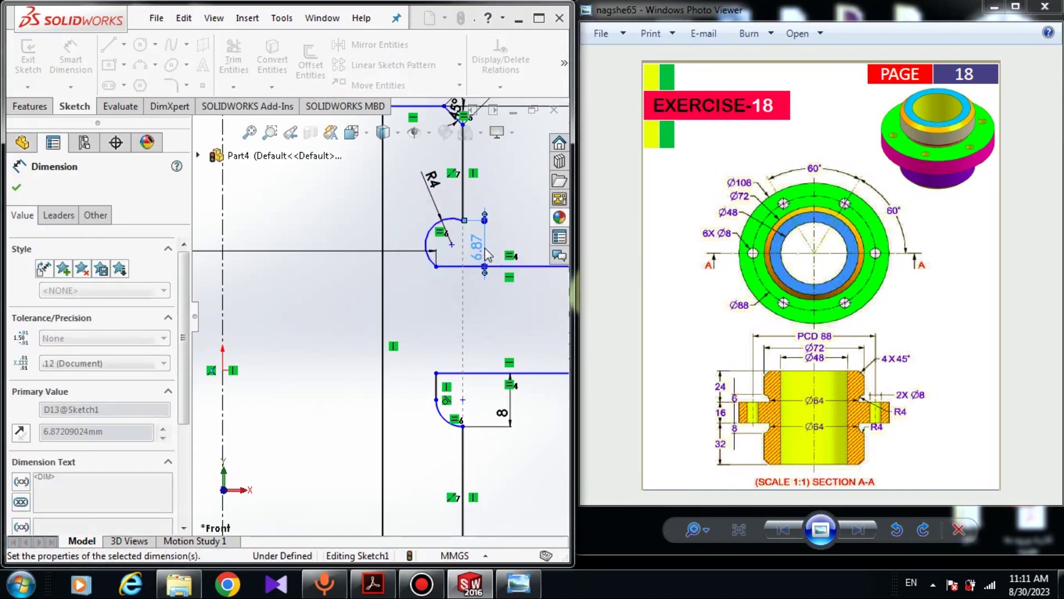
scroll(463, 359, up, 3)
key(Escape)
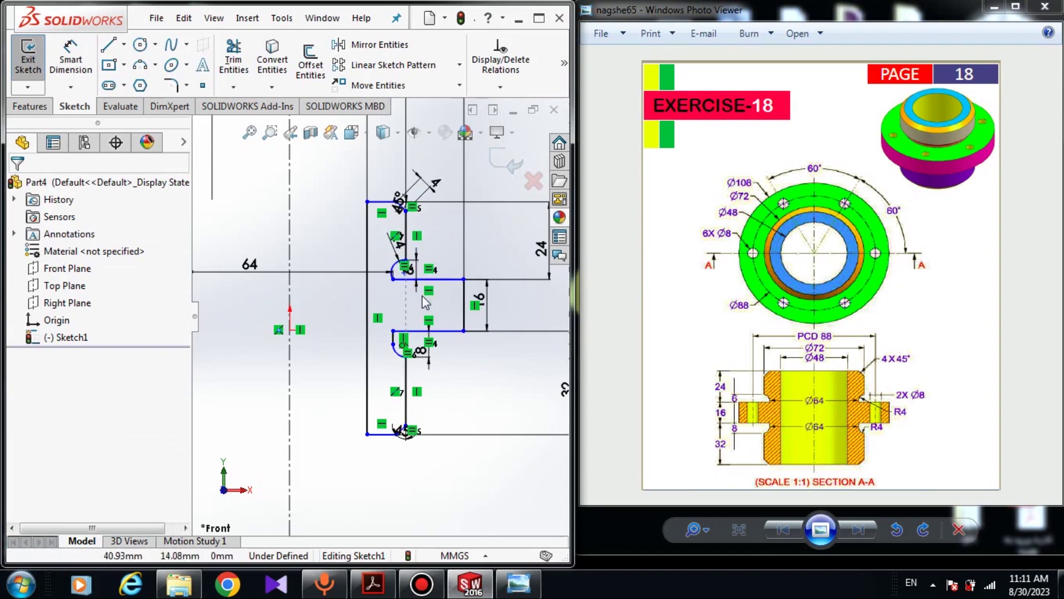
- Fix the profile's height by adding a Horizontal relation between the midpoint of the flange's outer edge and the origin
mouse_move(368, 435)
mouse_down()
mouse_move(323, 454)
mouse_move(345, 407)
mouse_move(342, 421)
mouse_up()
key(Escape)
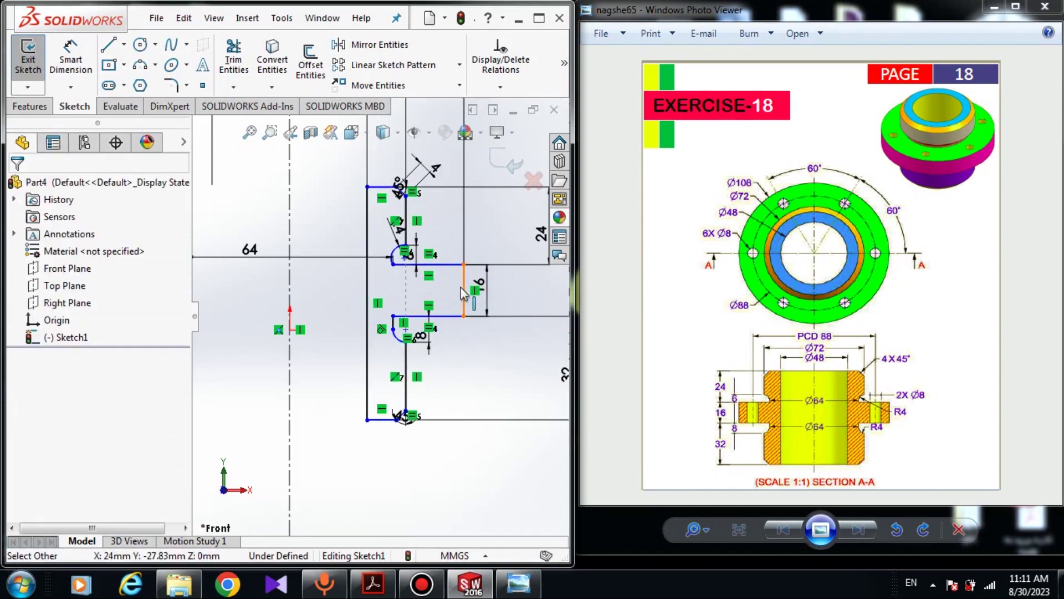
click(465, 293)
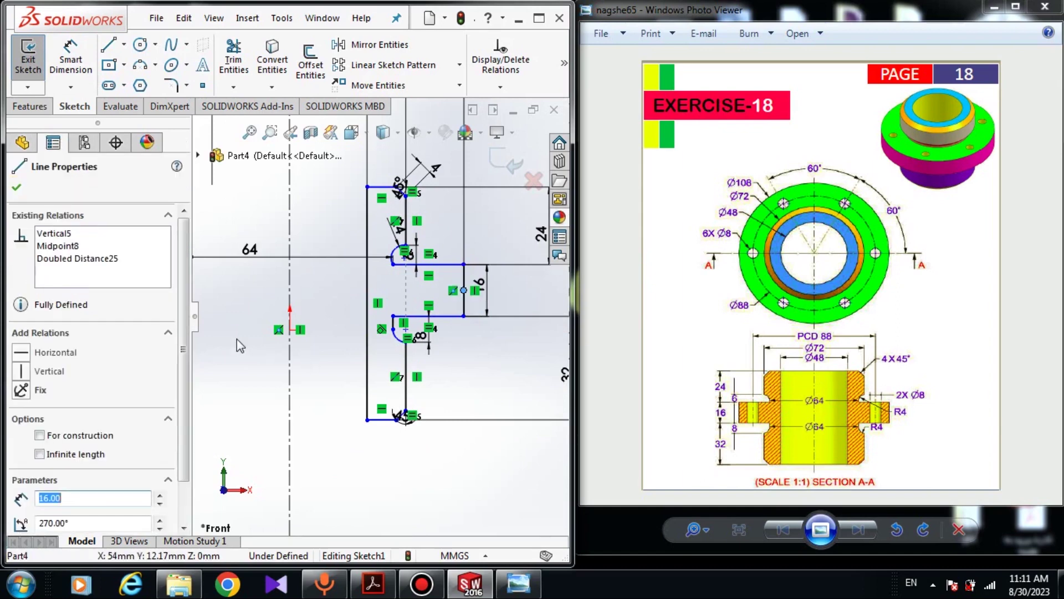
ctrl+click(290, 330)
click(22, 444)
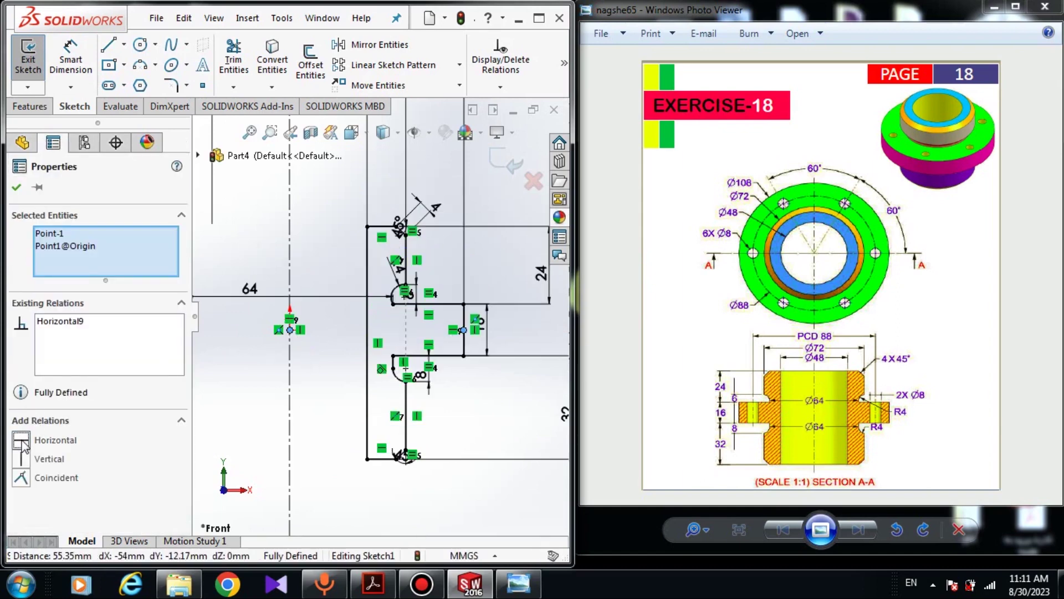
click(353, 380)
scroll(354, 381, up, 3)
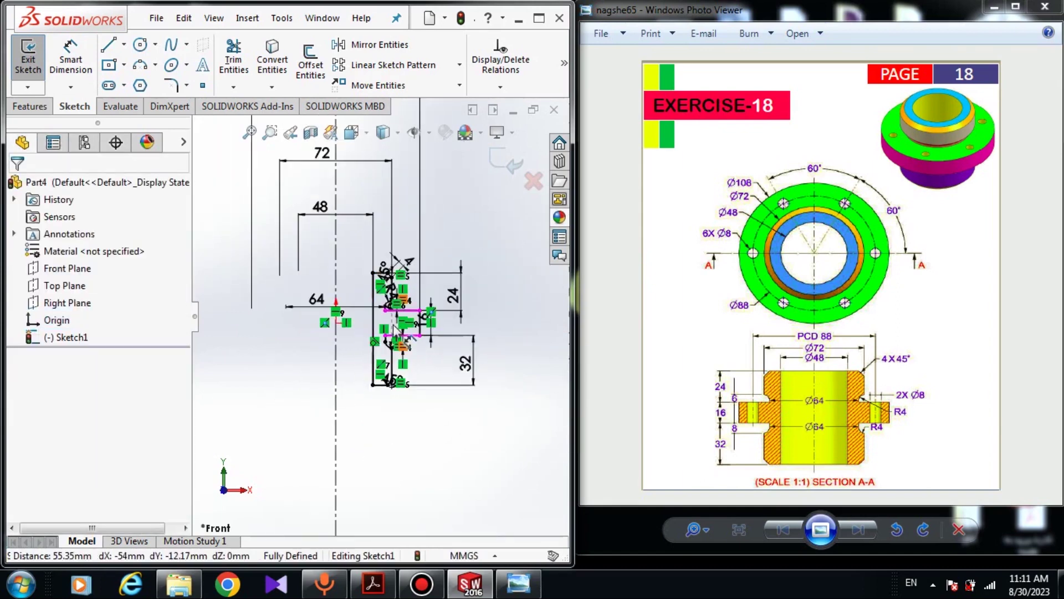
scroll(367, 378, down, 2)
click(356, 430)
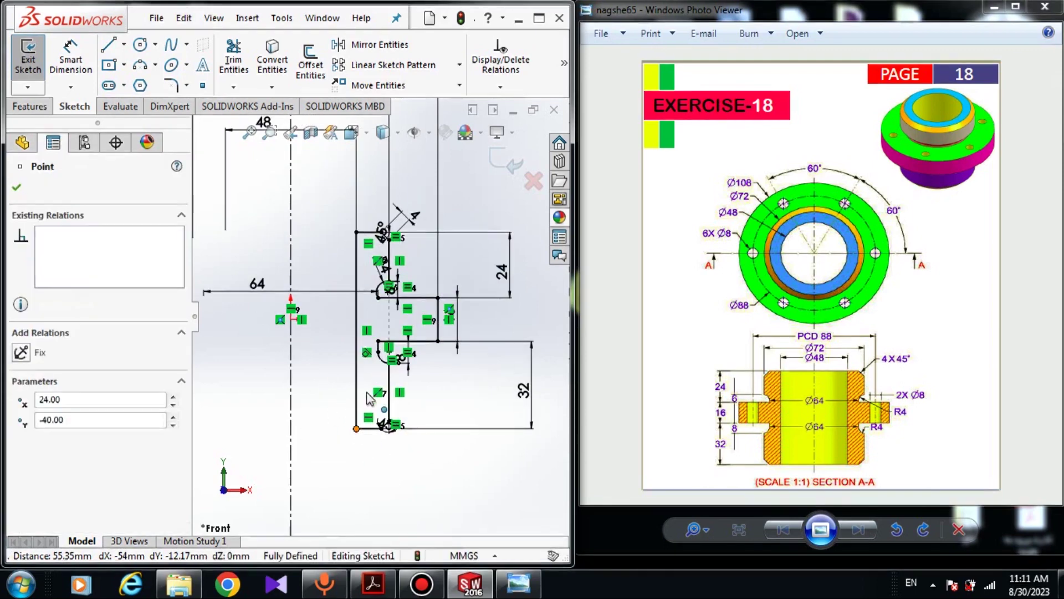
key(Escape)
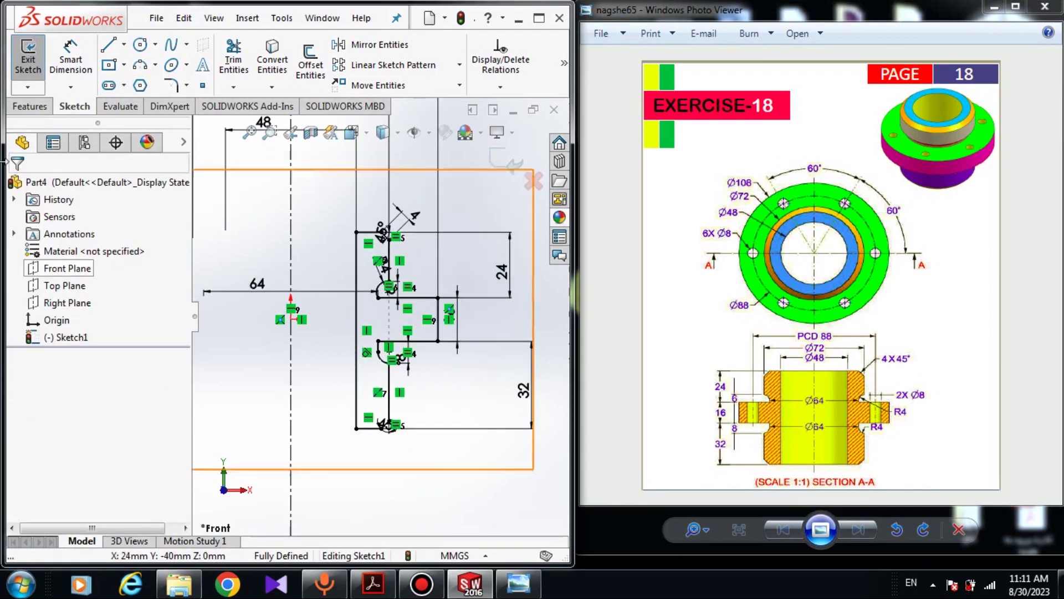
click(29, 106)
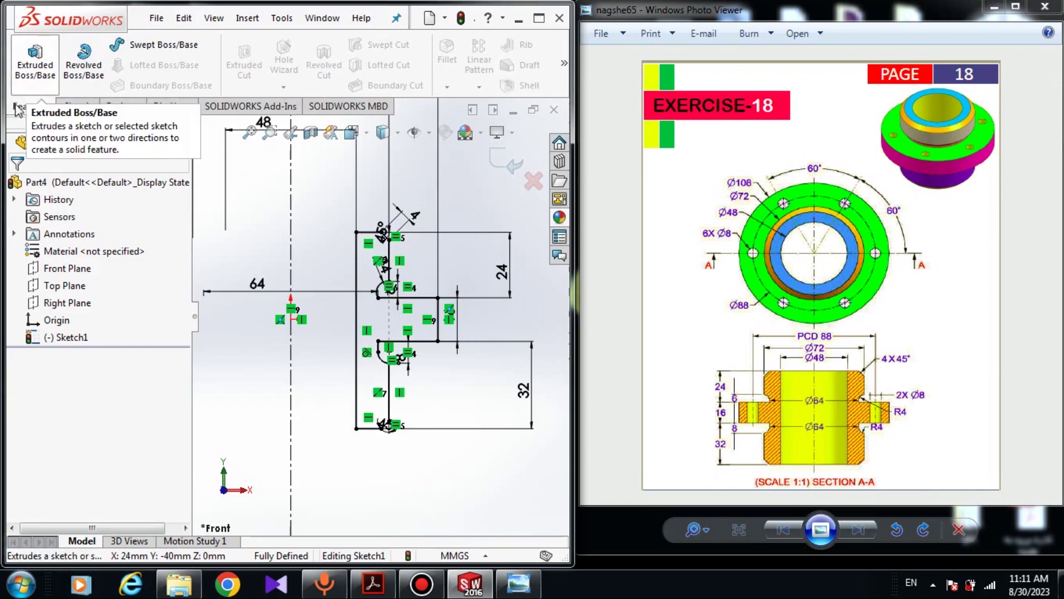
right_click(41, 109)
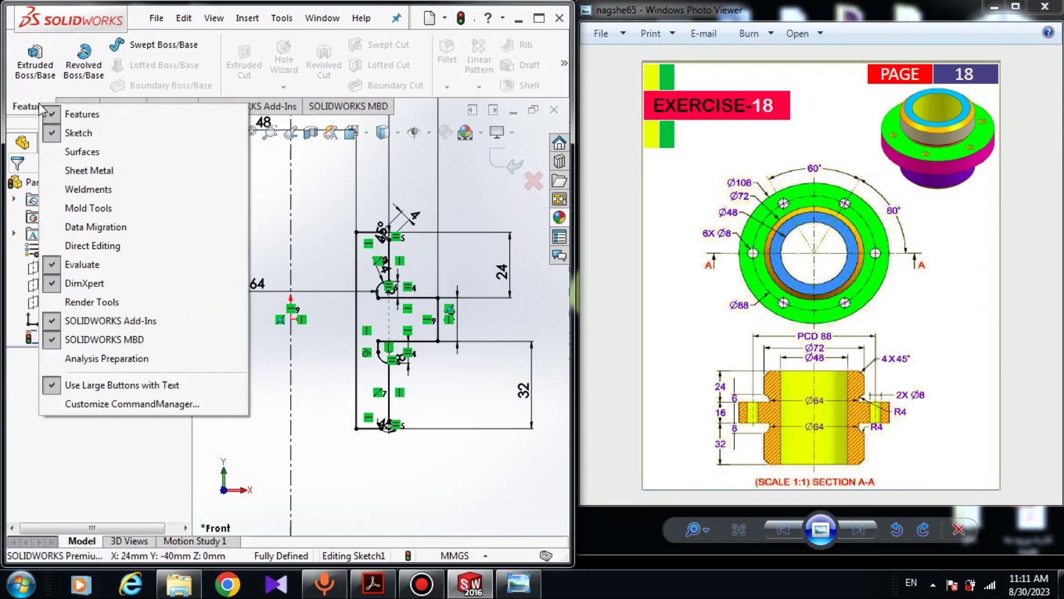
click(59, 115)
right_click(29, 107)
click(49, 119)
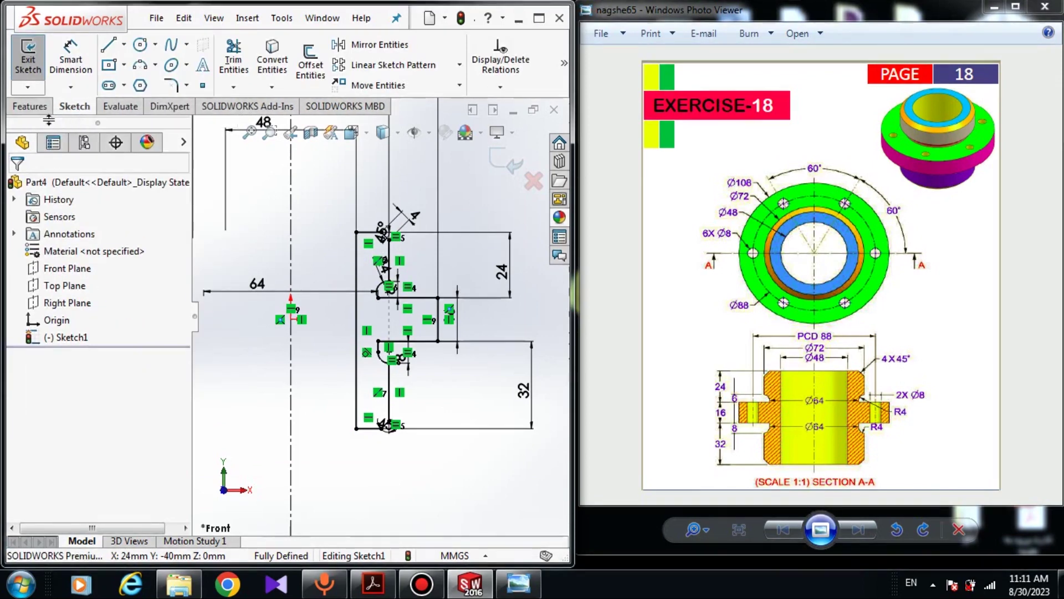
- Revolve the closed half-section region 360° about the vertical centerline using the Revolved Boss/Base feature
click(29, 105)
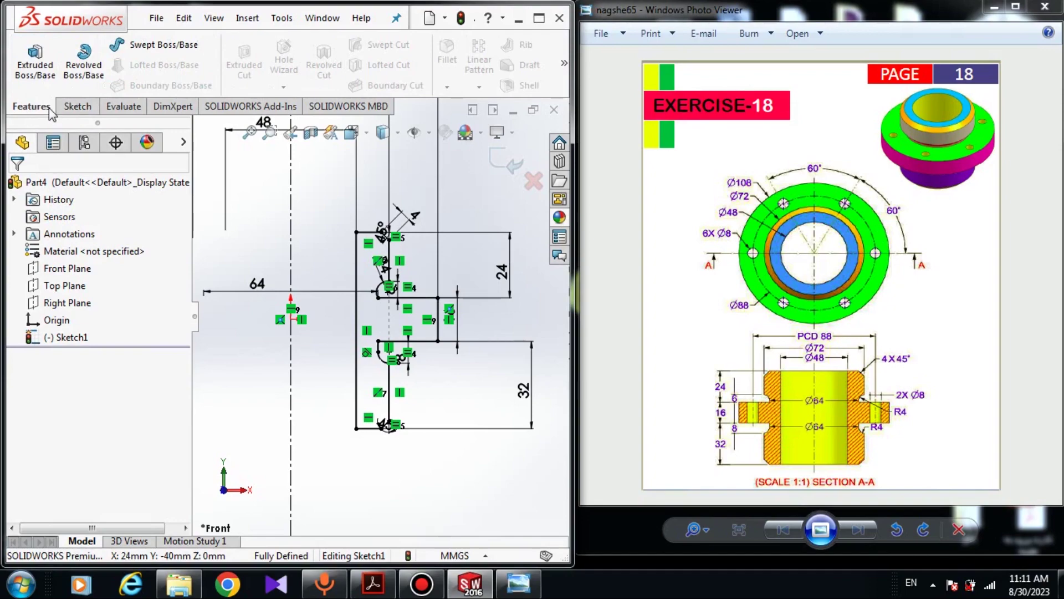
click(84, 61)
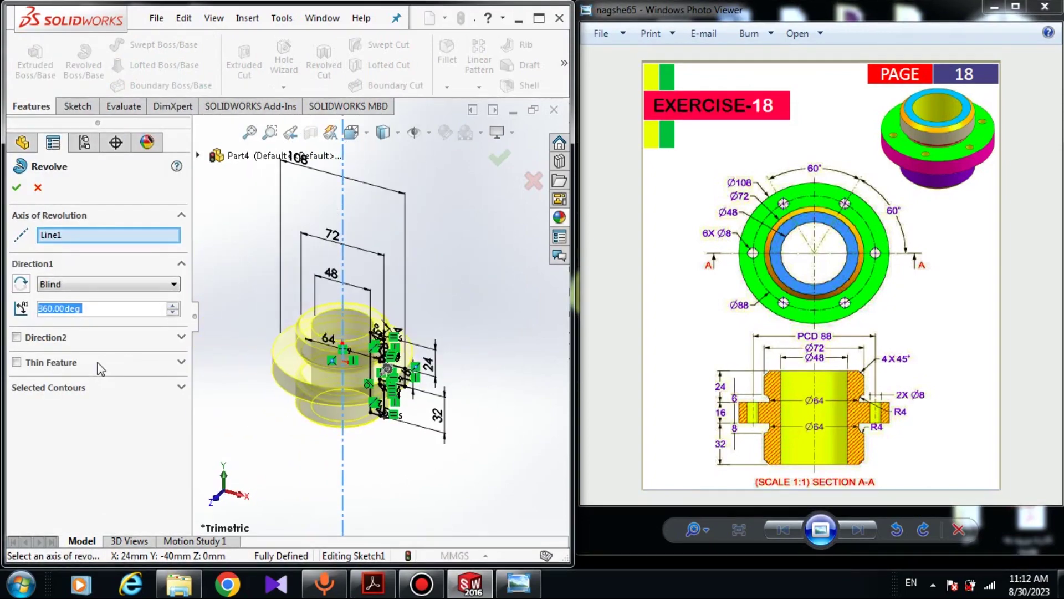
click(97, 388)
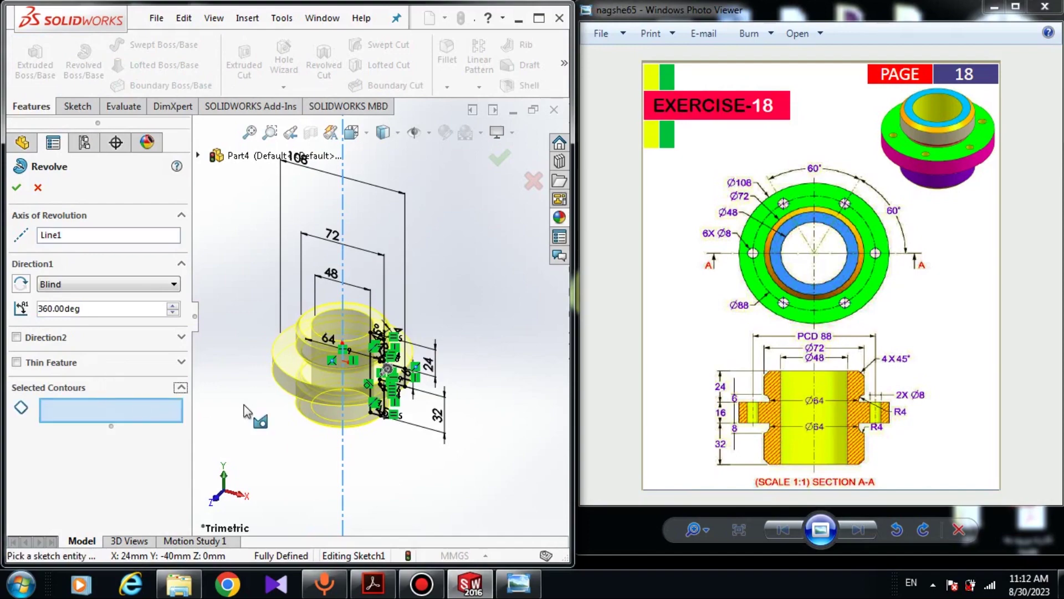
scroll(388, 368, down, 5)
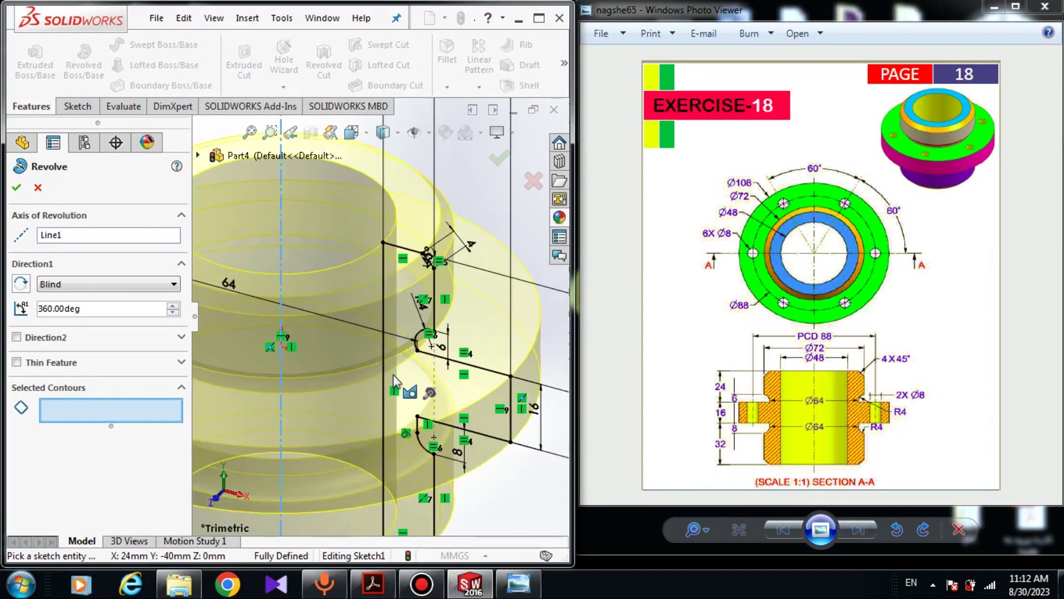
click(412, 382)
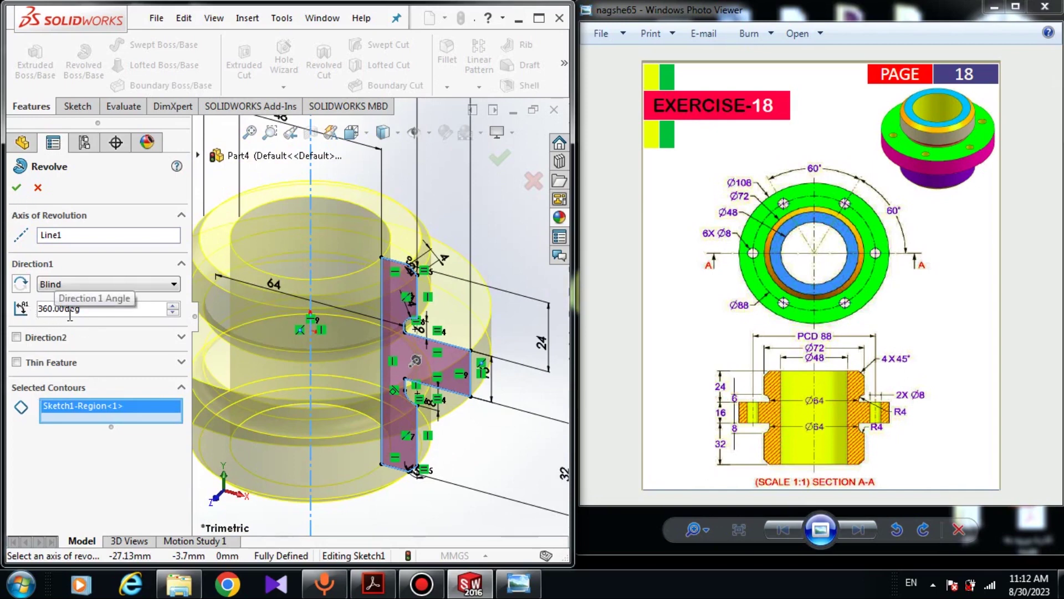
click(59, 236)
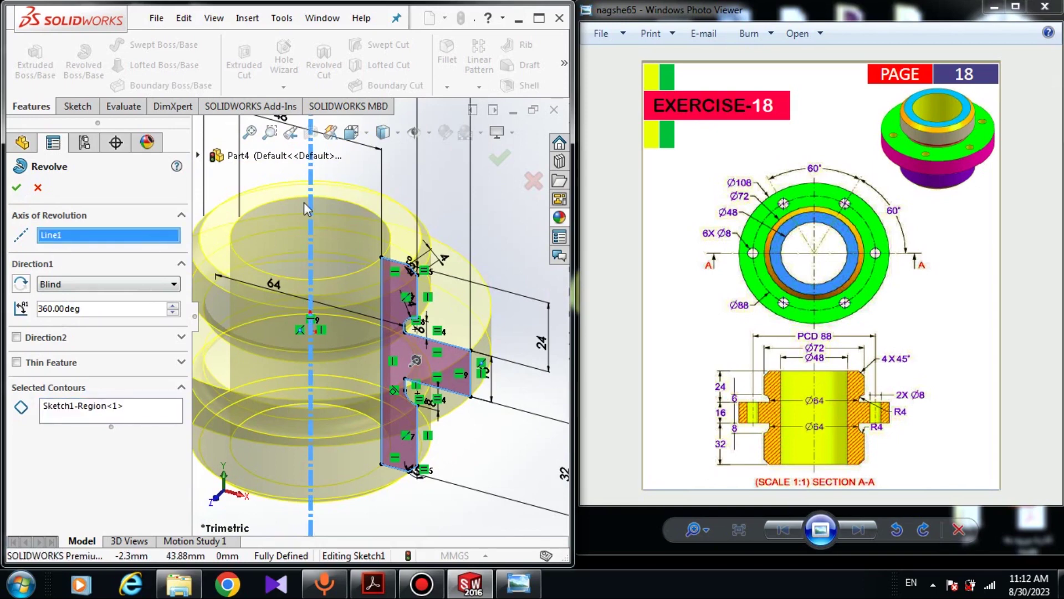
click(15, 189)
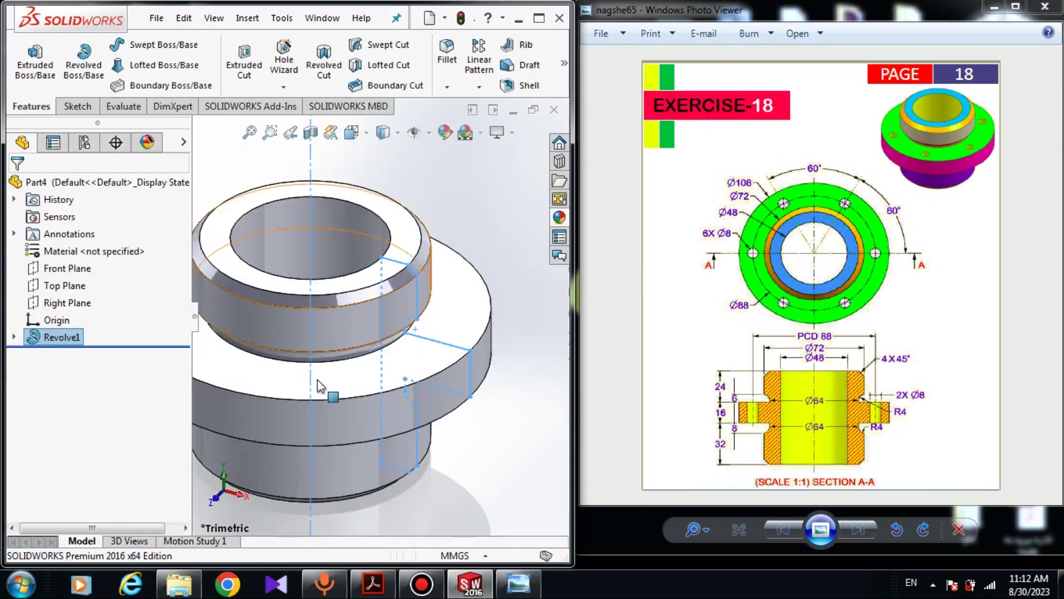
- Start a sketch on the flange's upper annular face and orient the model to the Top view
mouse_move(317, 379)
middle_down()
mouse_move(358, 451)
mouse_move(422, 378)
mouse_move(409, 357)
mouse_move(381, 464)
mouse_move(386, 361)
middle_up()
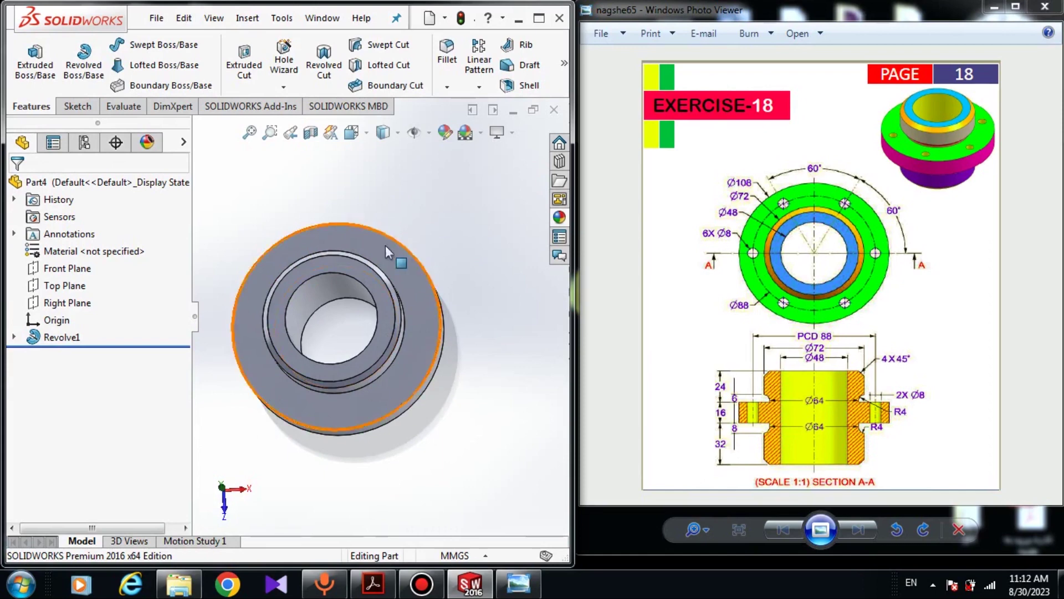
click(413, 348)
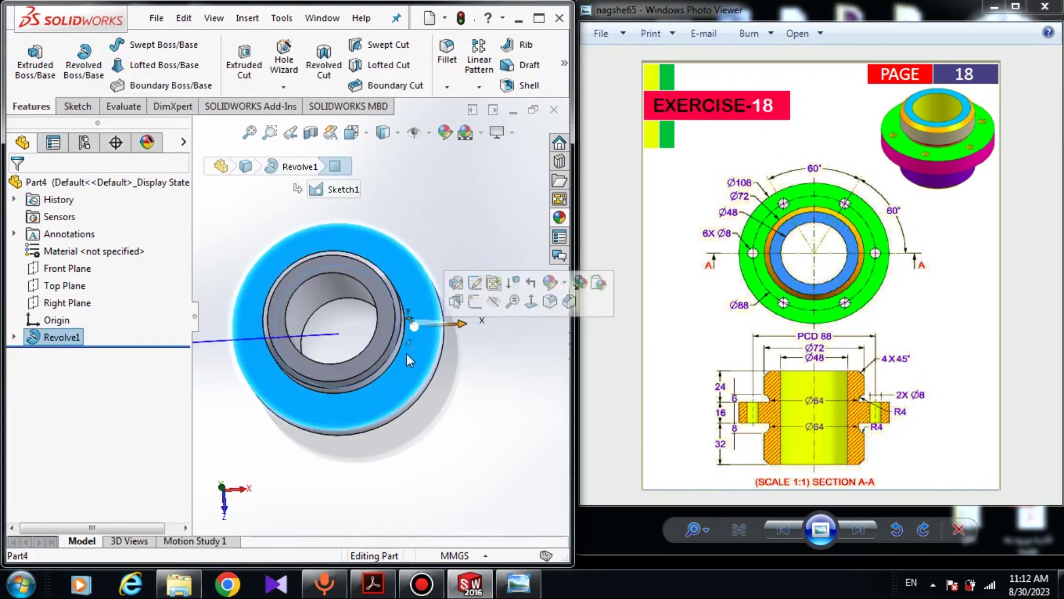
click(473, 303)
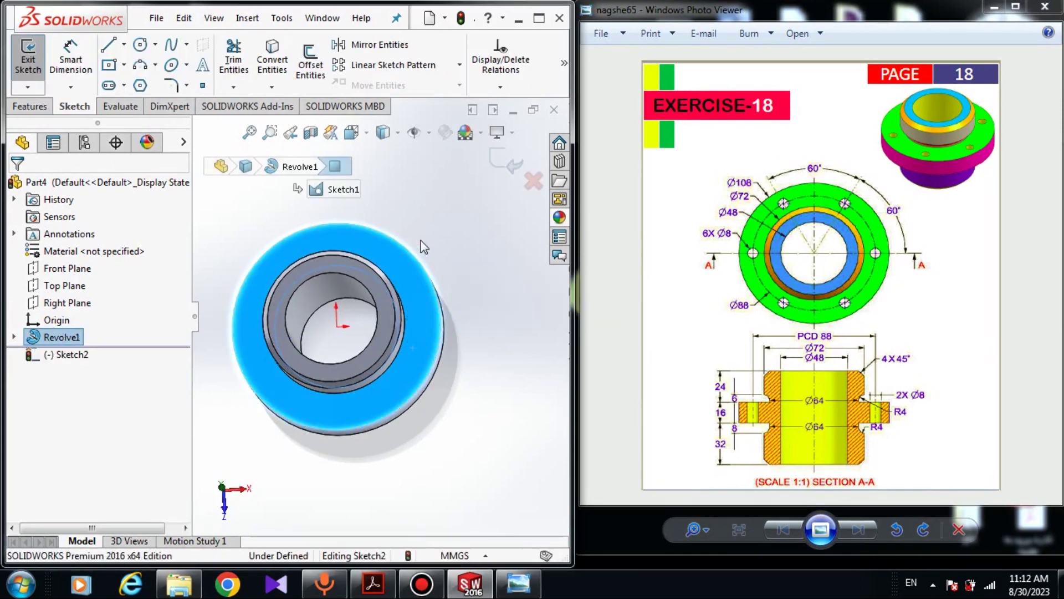
click(349, 131)
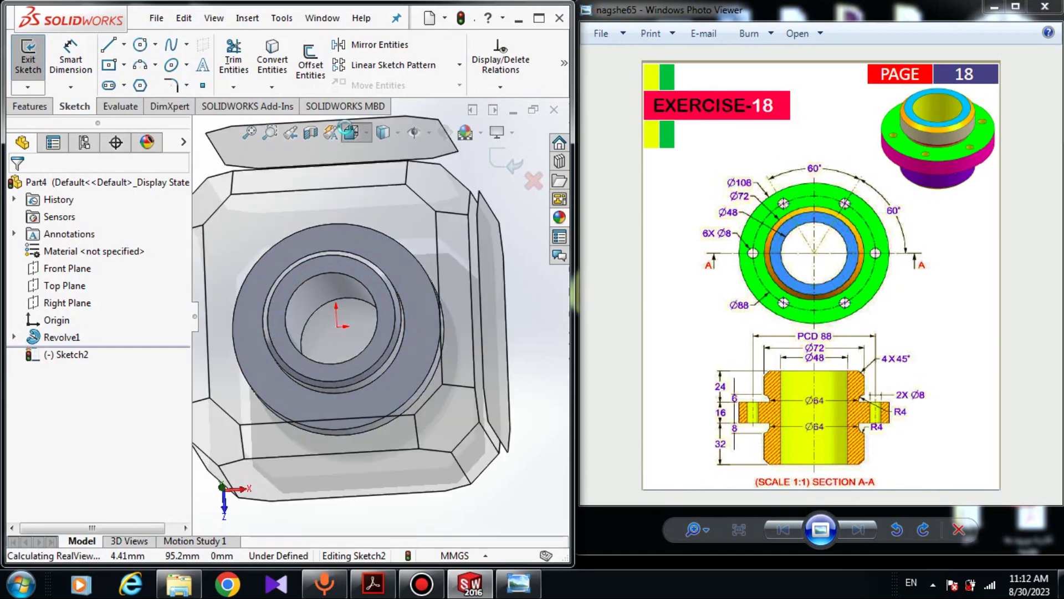
click(373, 288)
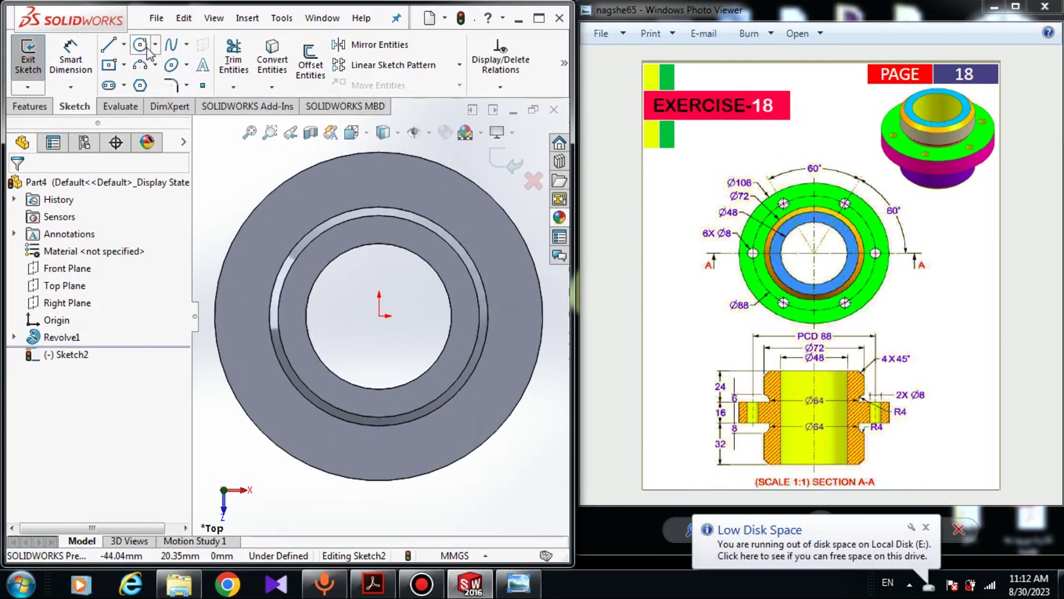
- Sketch a circle about 91 mm in diameter centred on the origin and make it construction geometry
click(141, 45)
click(379, 315)
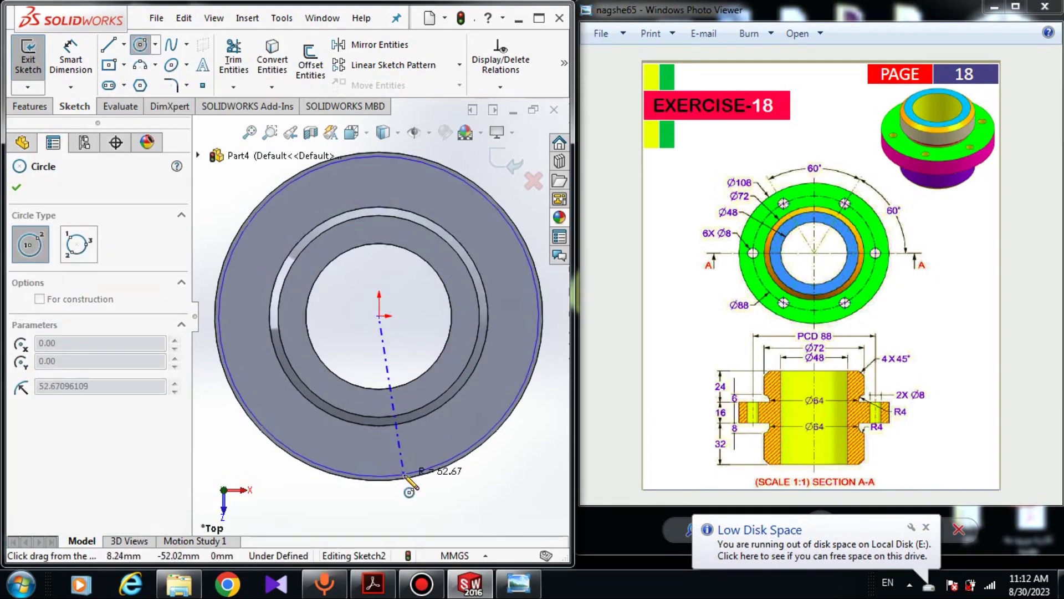
click(402, 451)
right_click(450, 355)
click(475, 418)
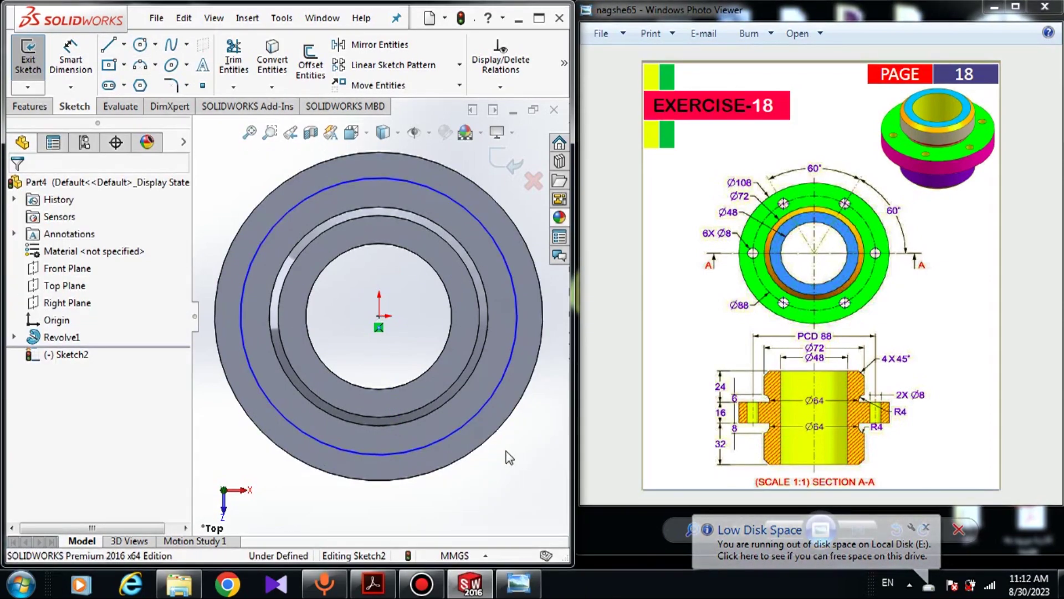
click(467, 420)
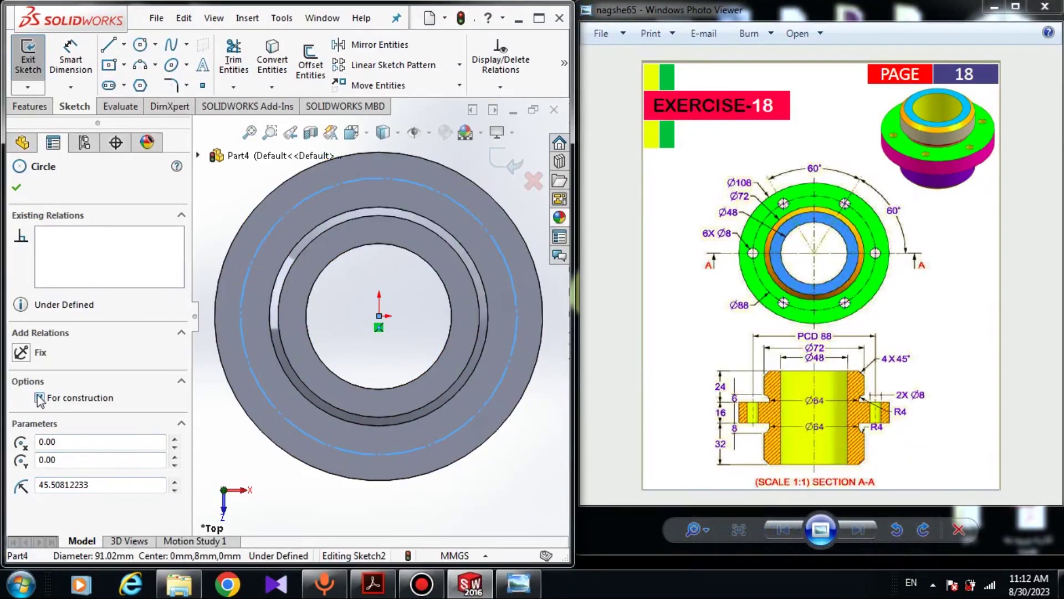
click(22, 190)
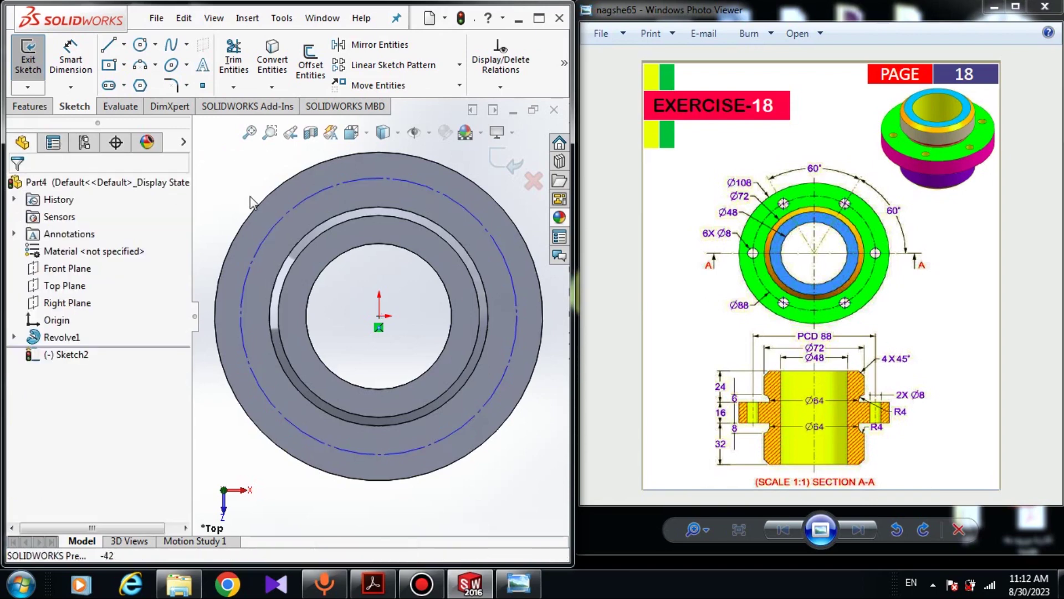
- Sketch a hole circle about 8 mm in diameter centred on the upper-left part of the construction circle
click(140, 45)
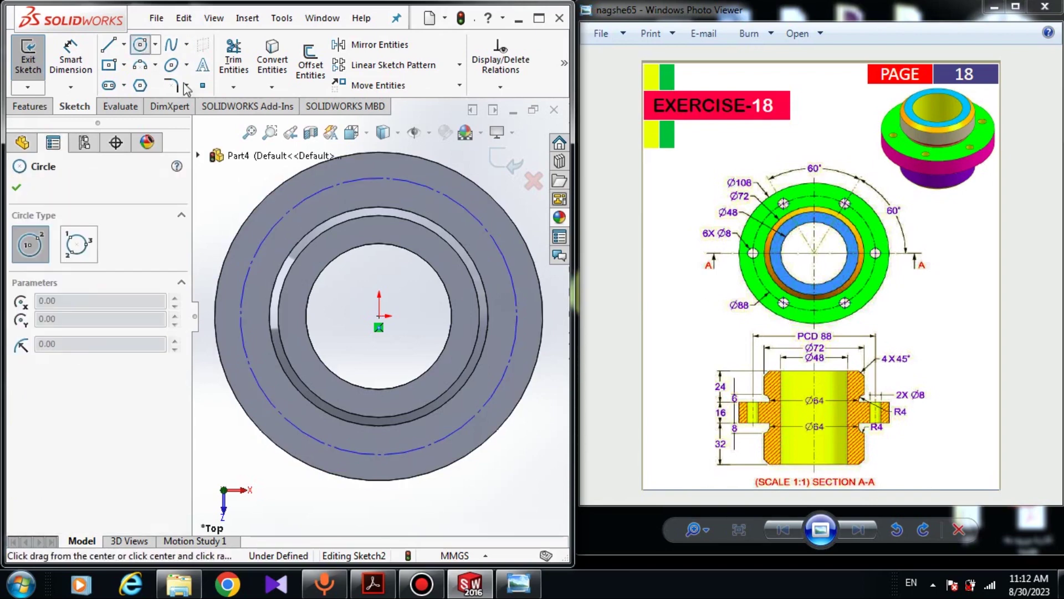
click(336, 186)
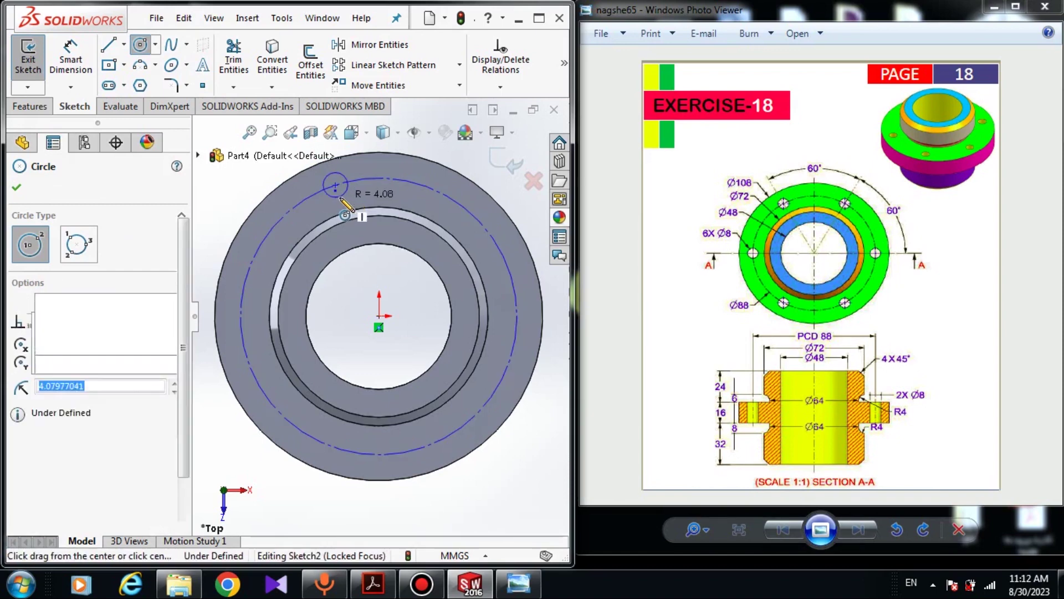
right_click(376, 196)
click(391, 208)
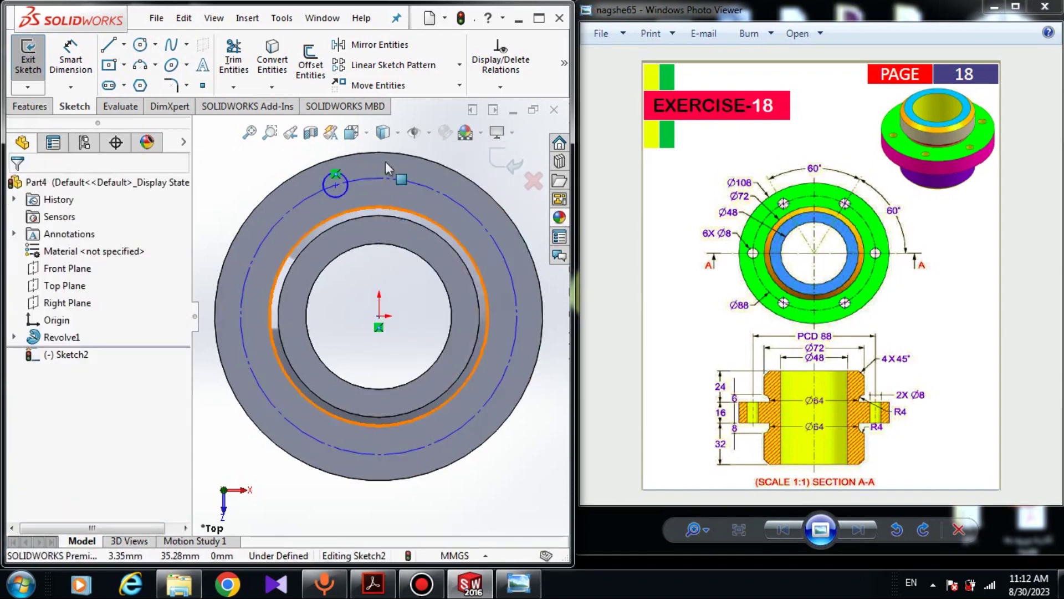
- Create a circular sketch pattern of the hole circle with 6 equally spaced instances over 360° about the origin
click(459, 66)
click(383, 102)
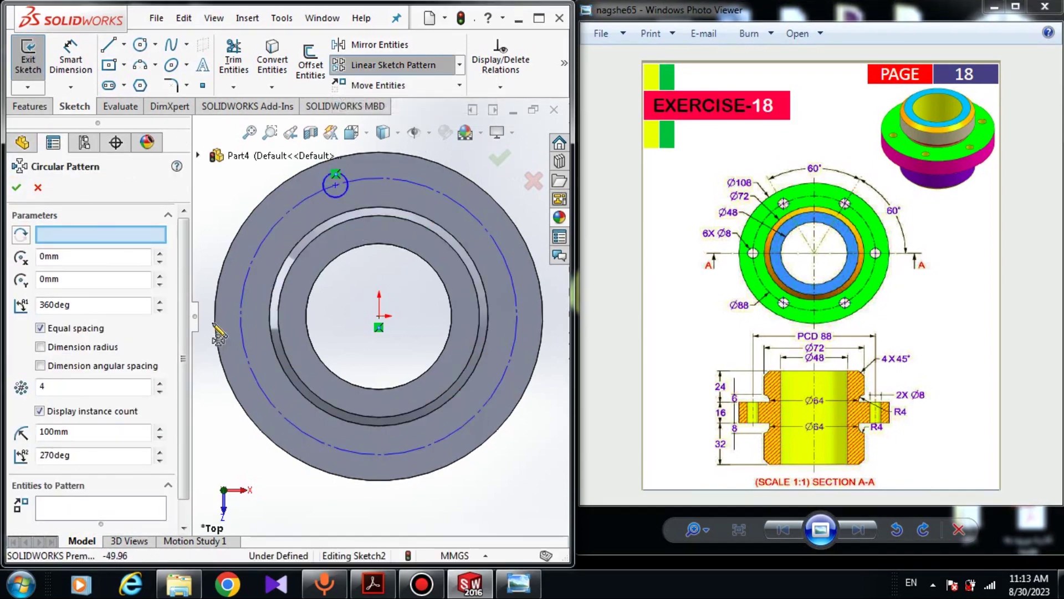
click(81, 503)
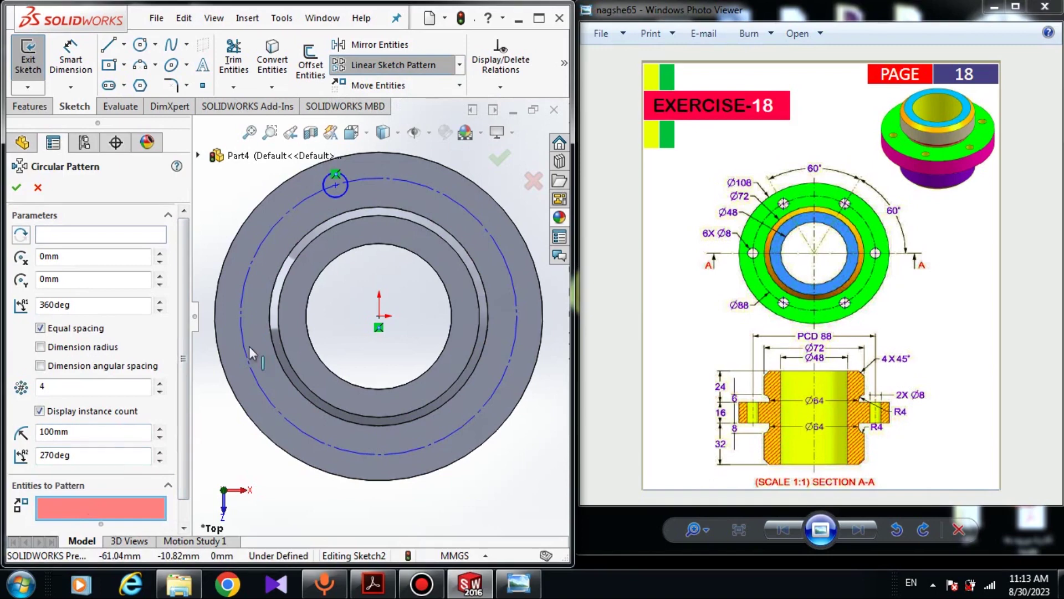
click(337, 198)
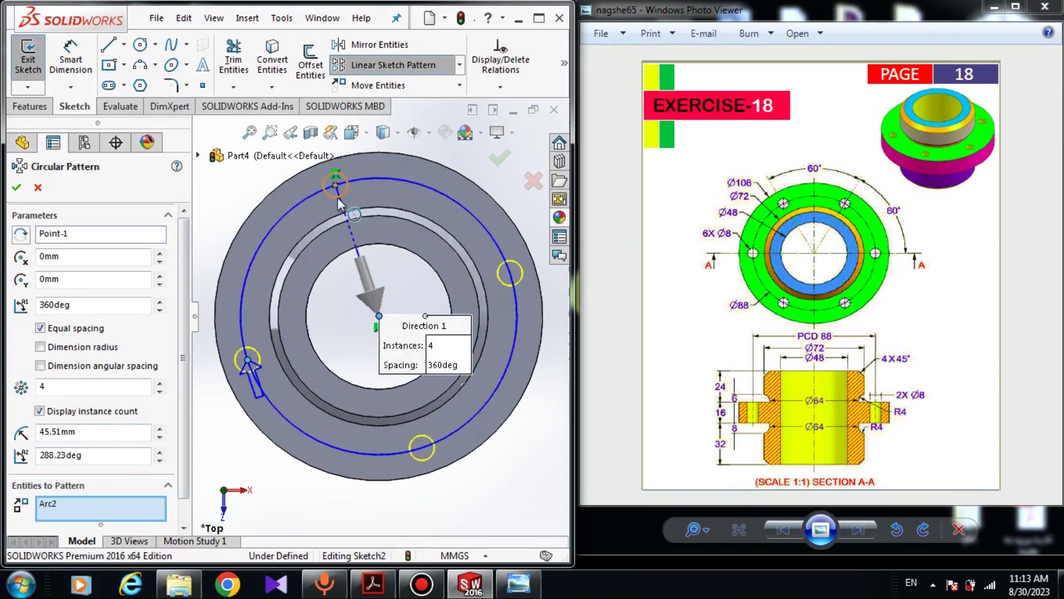
click(52, 239)
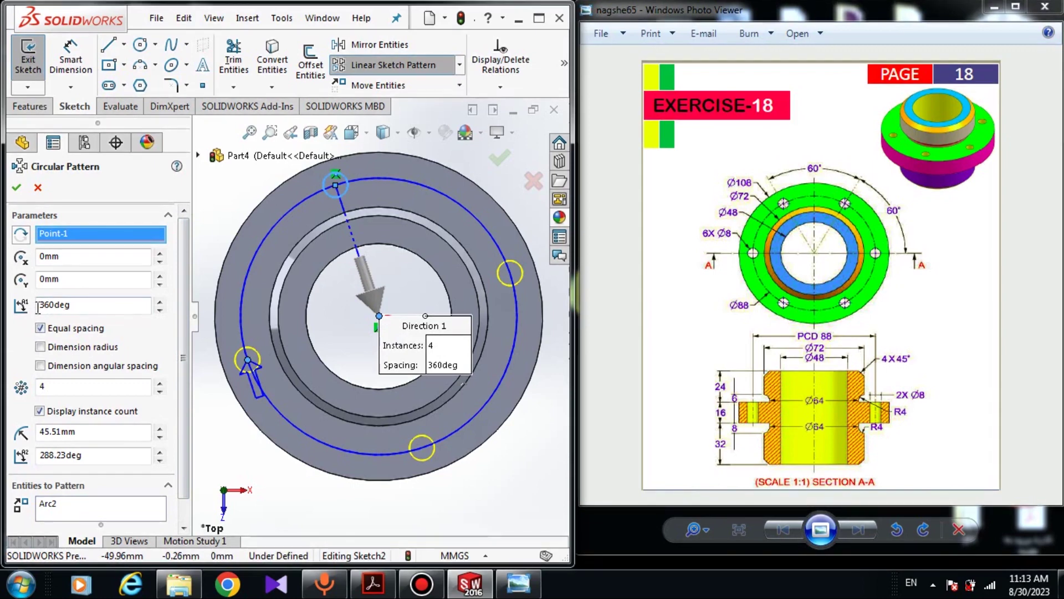
double_click(65, 385)
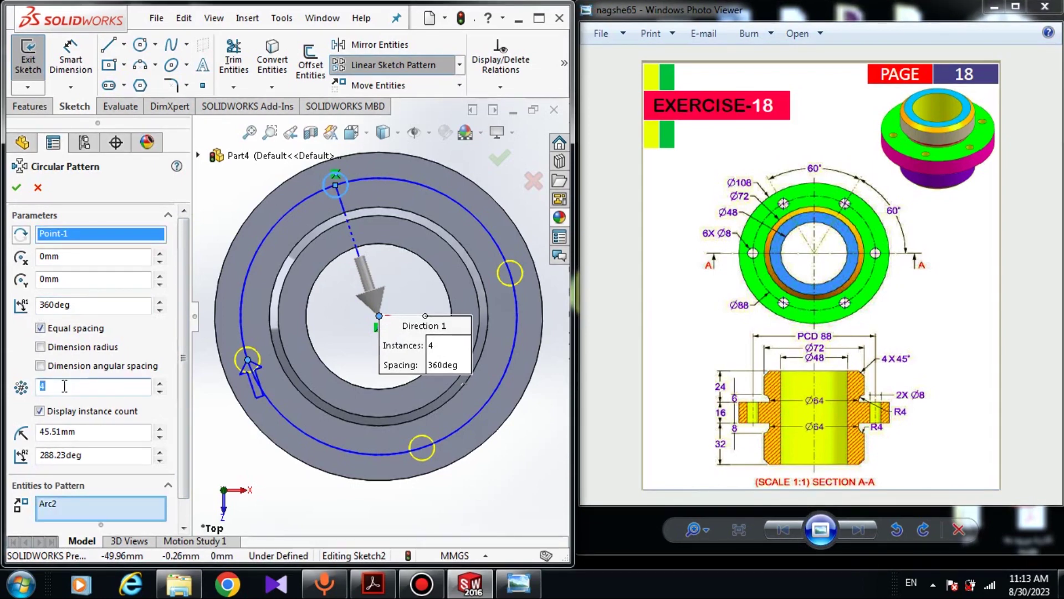
text(6)
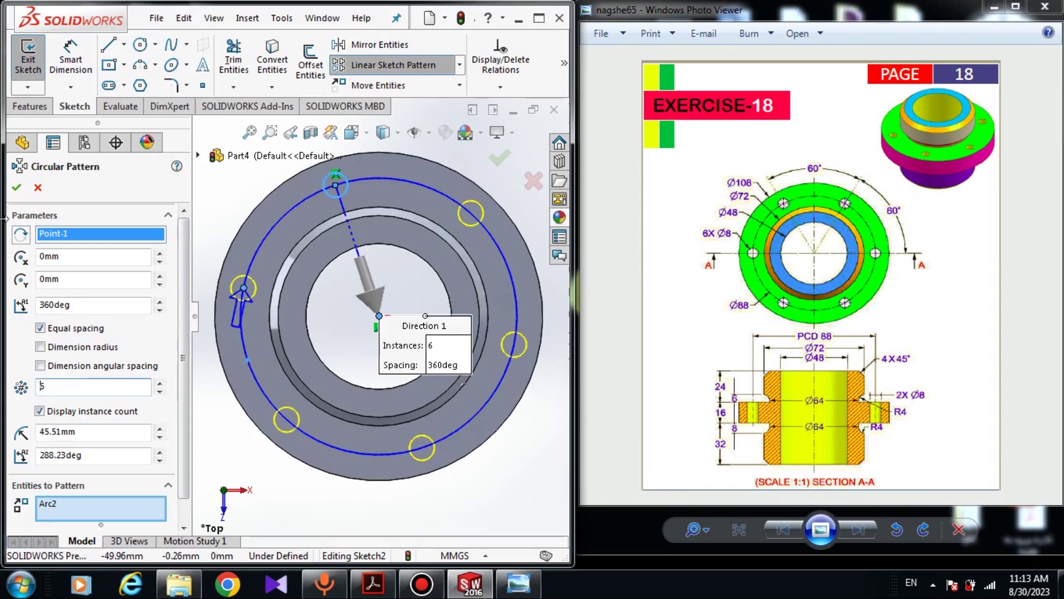
click(12, 189)
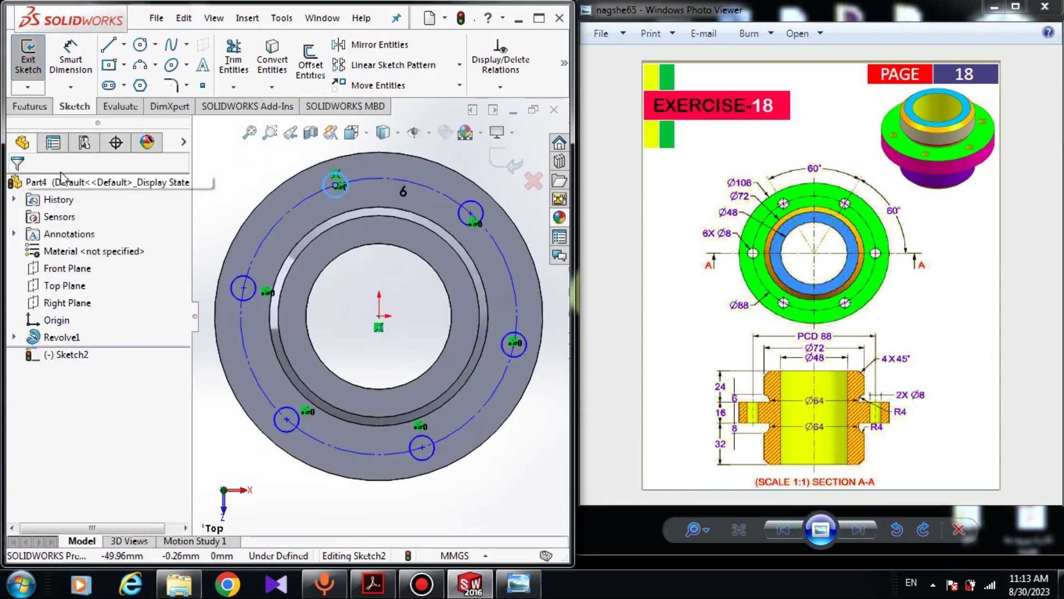
- Draw centerlines from the upper-left hole's centre to the origin and on to the upper-right hole's centre
click(118, 51)
click(124, 45)
click(124, 45)
click(124, 45)
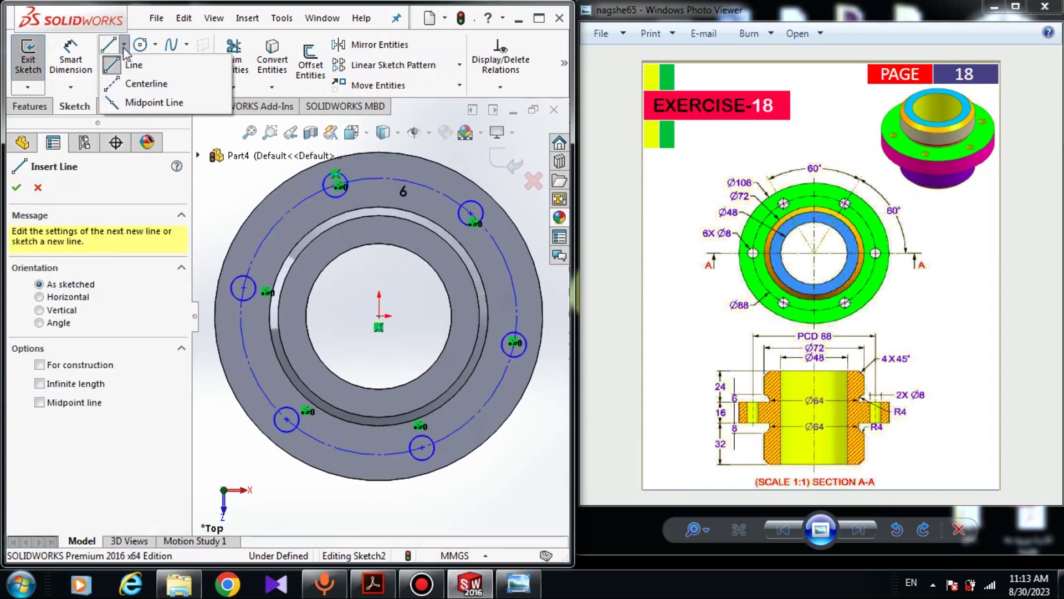
click(145, 83)
scroll(331, 197, up, 3)
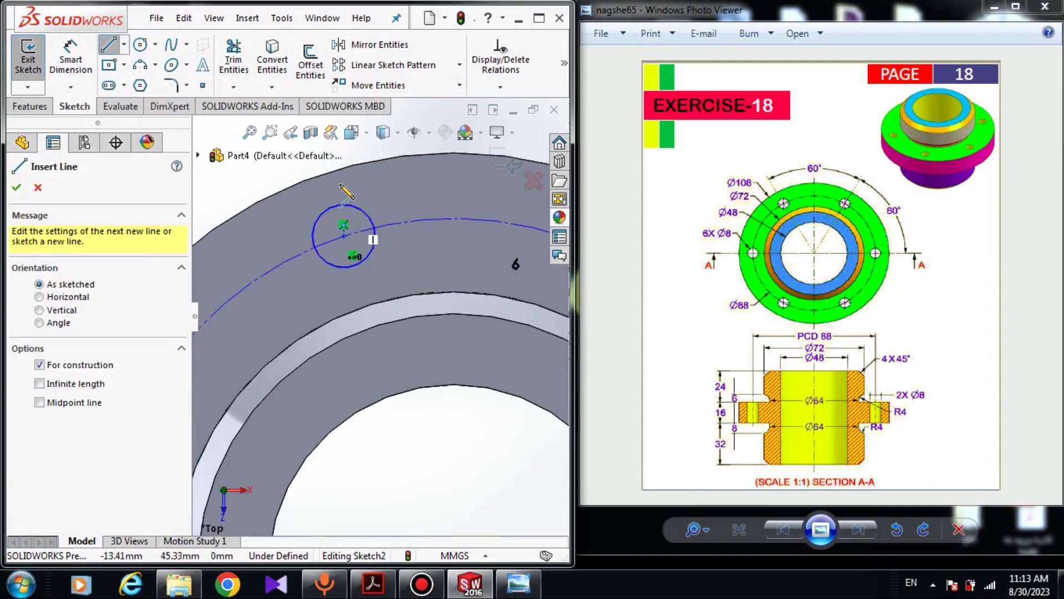
click(350, 238)
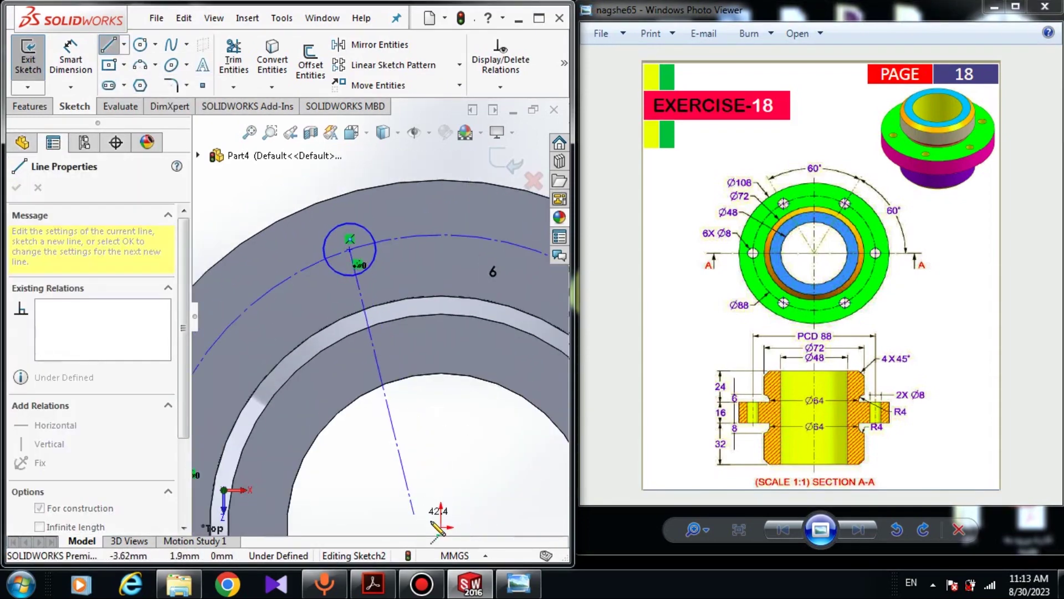
scroll(421, 411, down, 3)
click(409, 417)
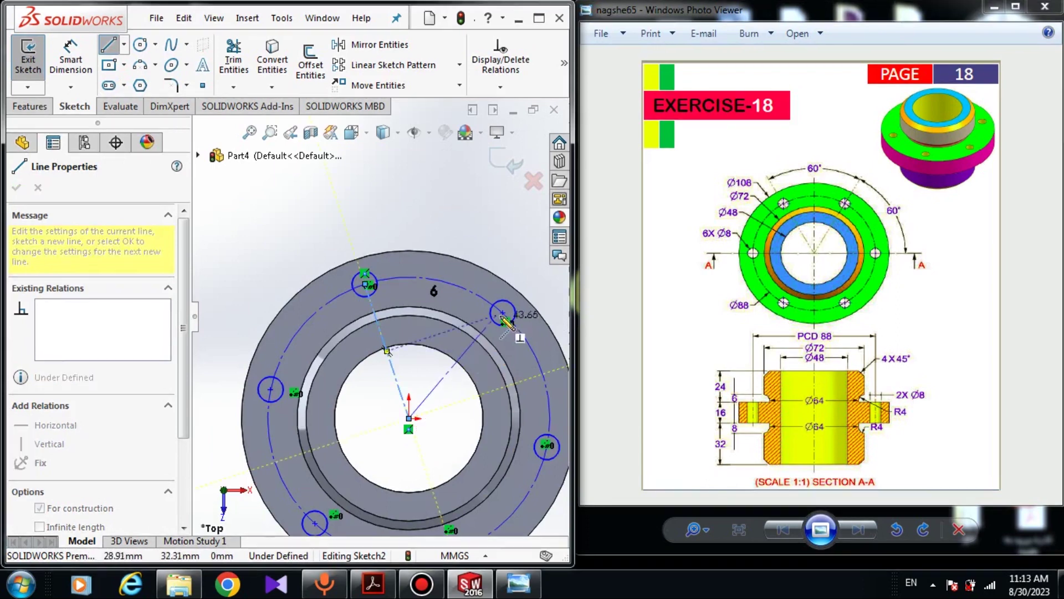
click(503, 313)
key(Escape)
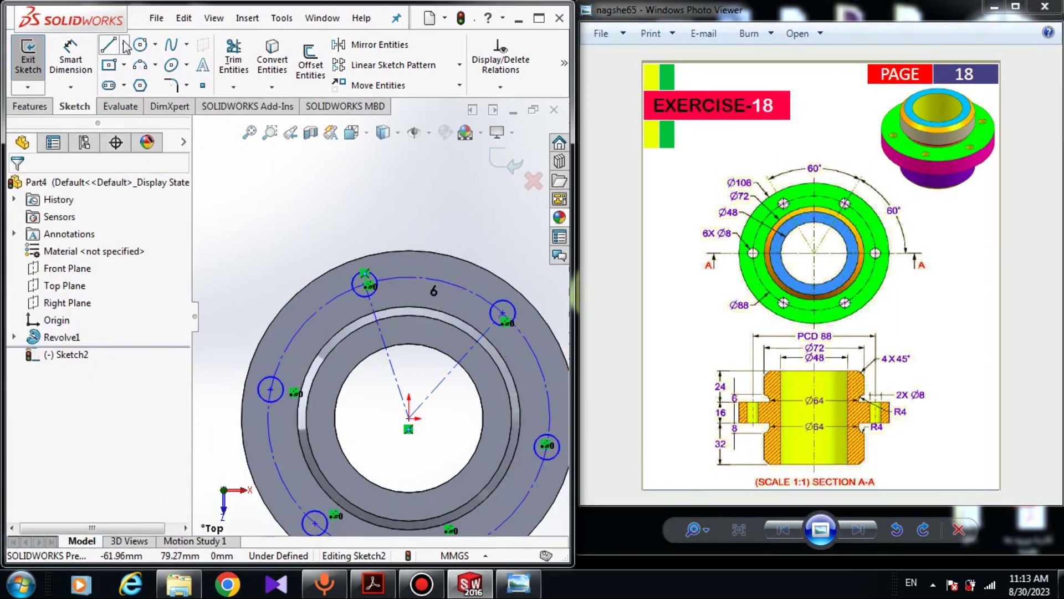
- Draw a centerline from the origin to the centre of the rightmost hole circle
click(124, 46)
click(183, 83)
click(410, 419)
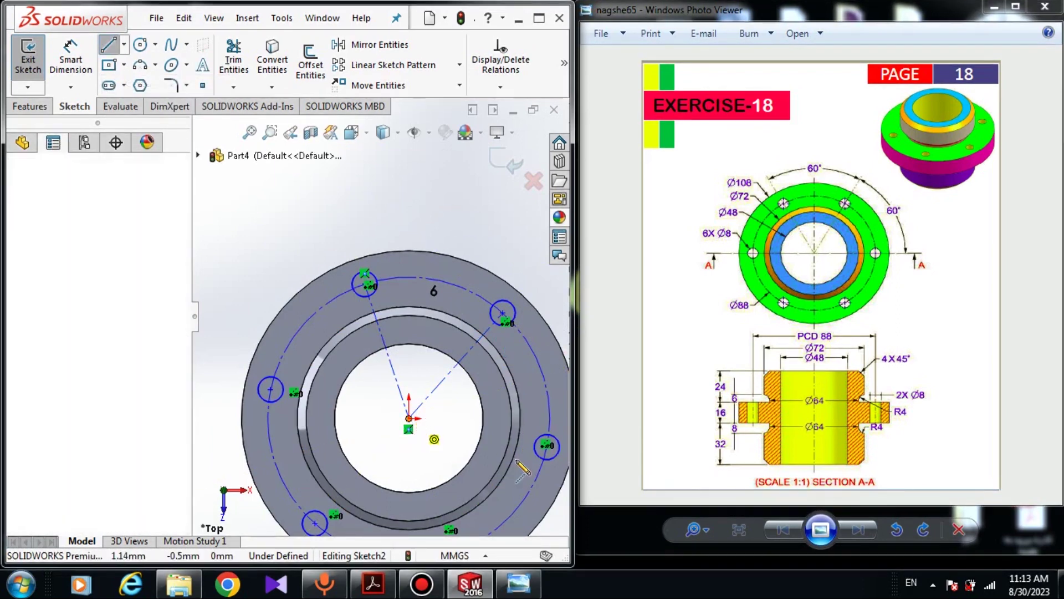
click(547, 447)
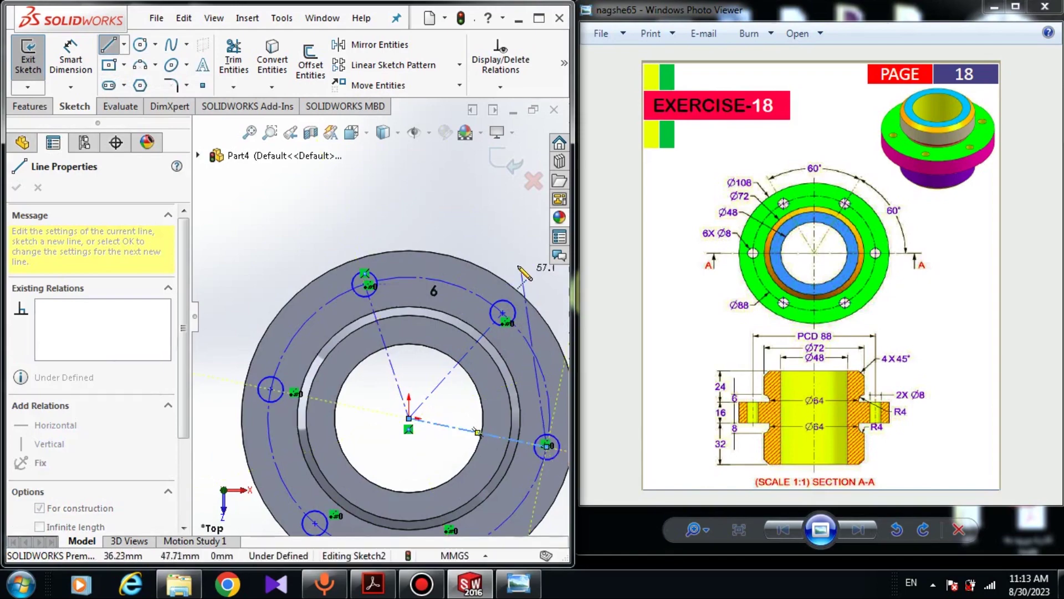
right_click(518, 214)
click(523, 271)
key(Escape)
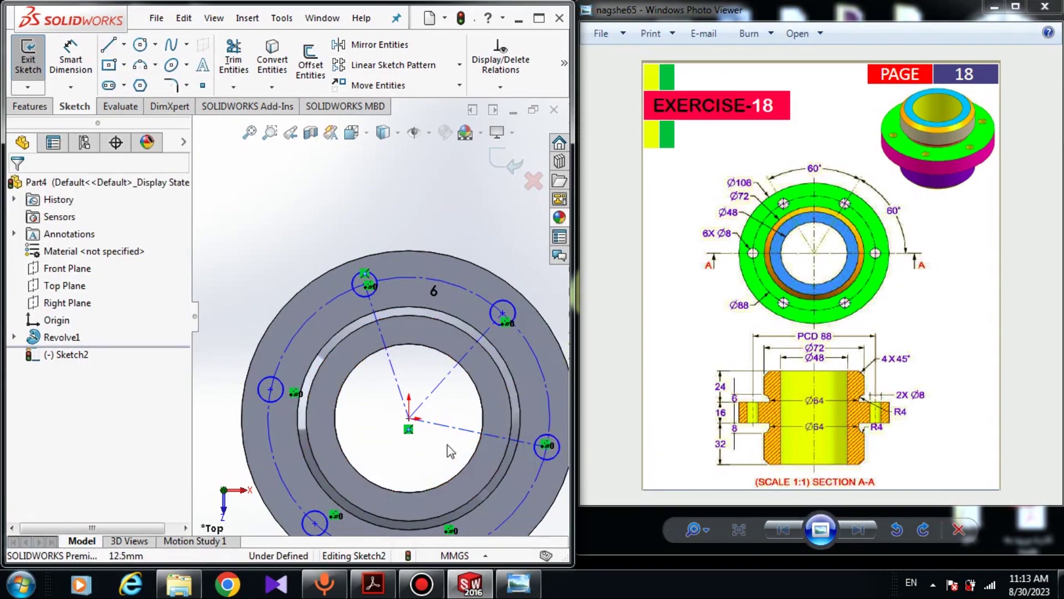
- Add a Horizontal relation to the centerline running from the origin to the rightmost hole
click(451, 429)
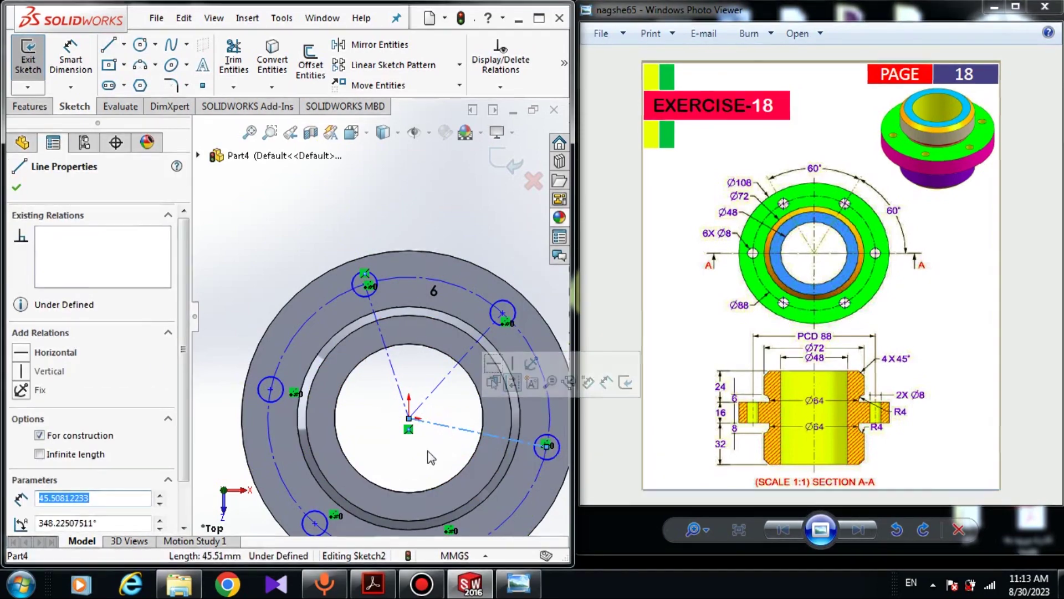
click(21, 352)
click(16, 187)
- Dimension the upper-left hole circle's diameter as 8 mm
click(70, 59)
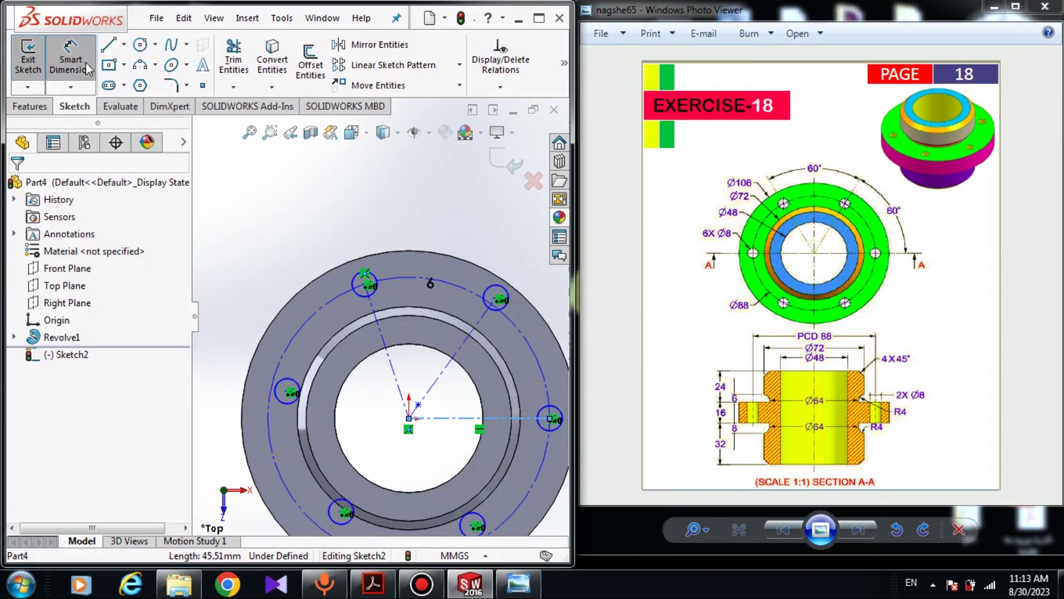
click(443, 418)
key(Escape)
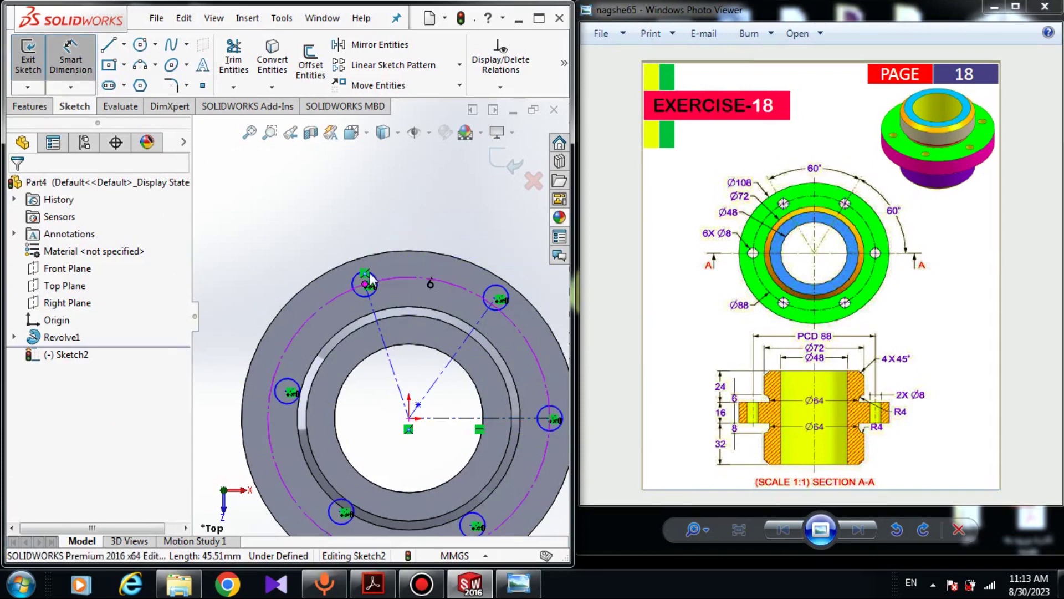
click(372, 273)
click(397, 221)
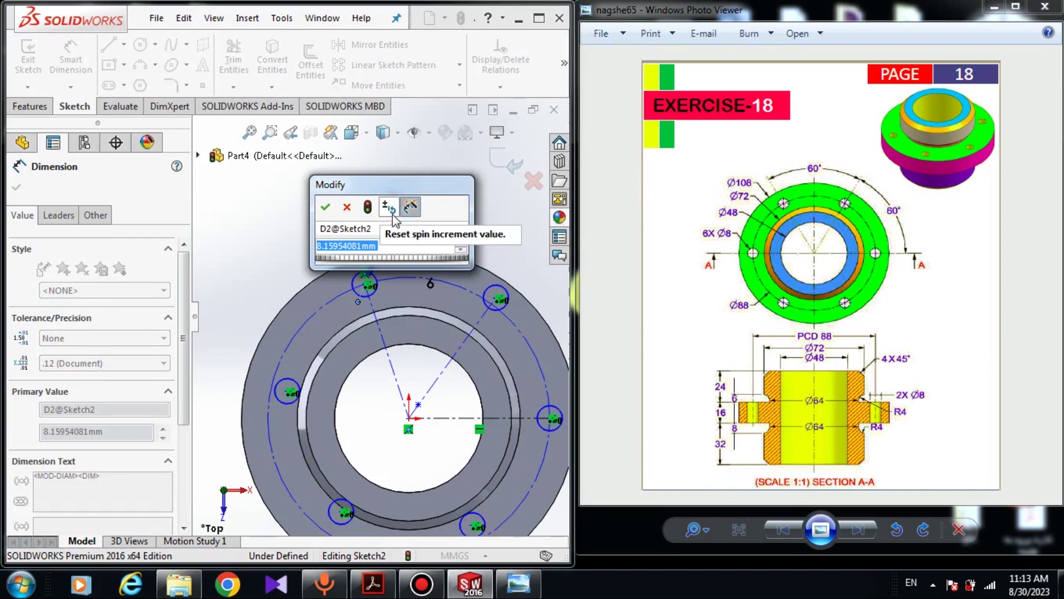
text(8)
key(Return)
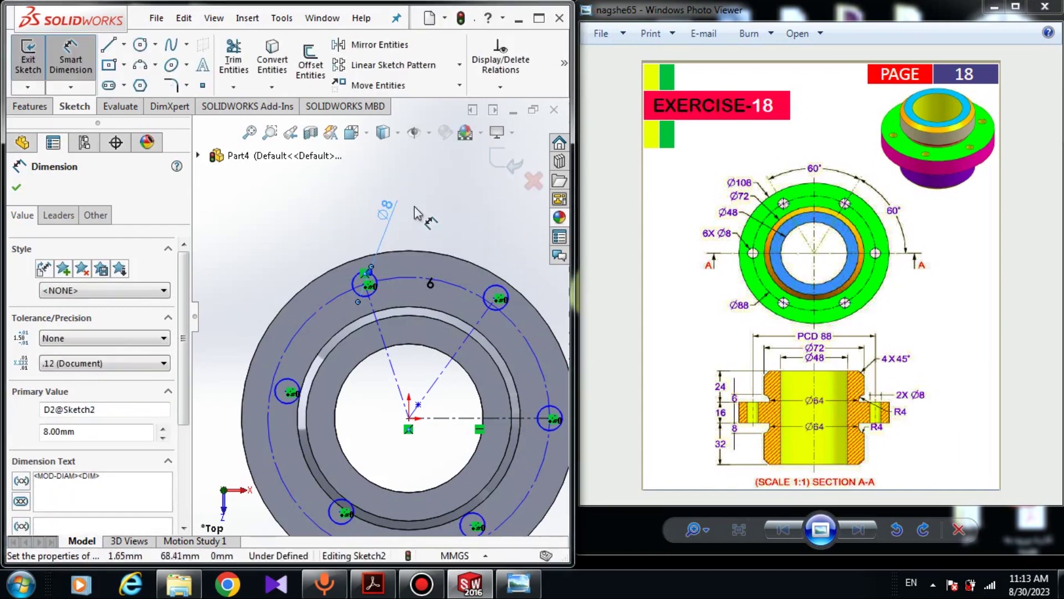
click(387, 356)
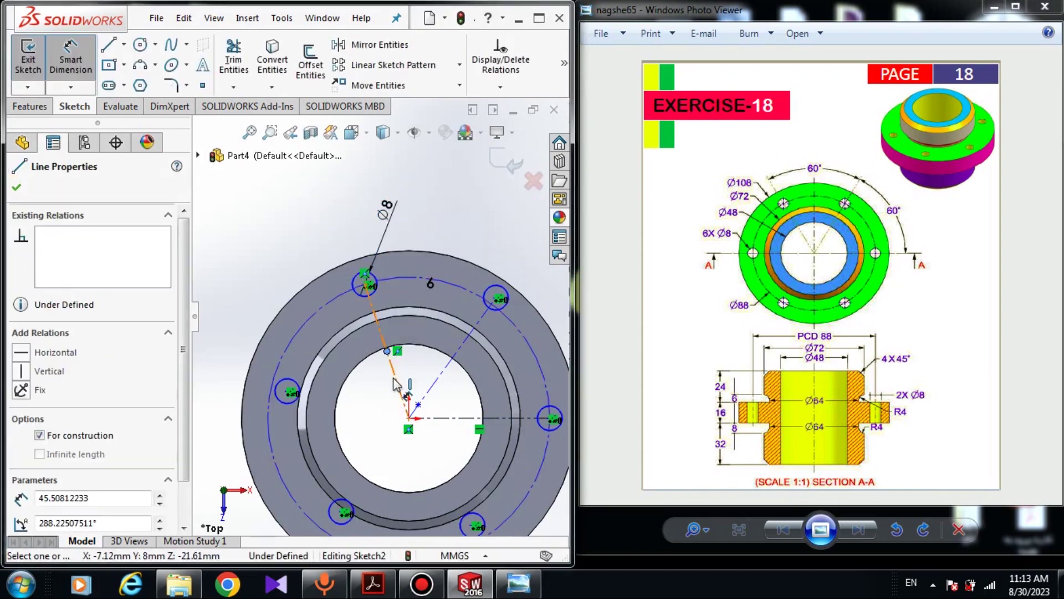
click(433, 392)
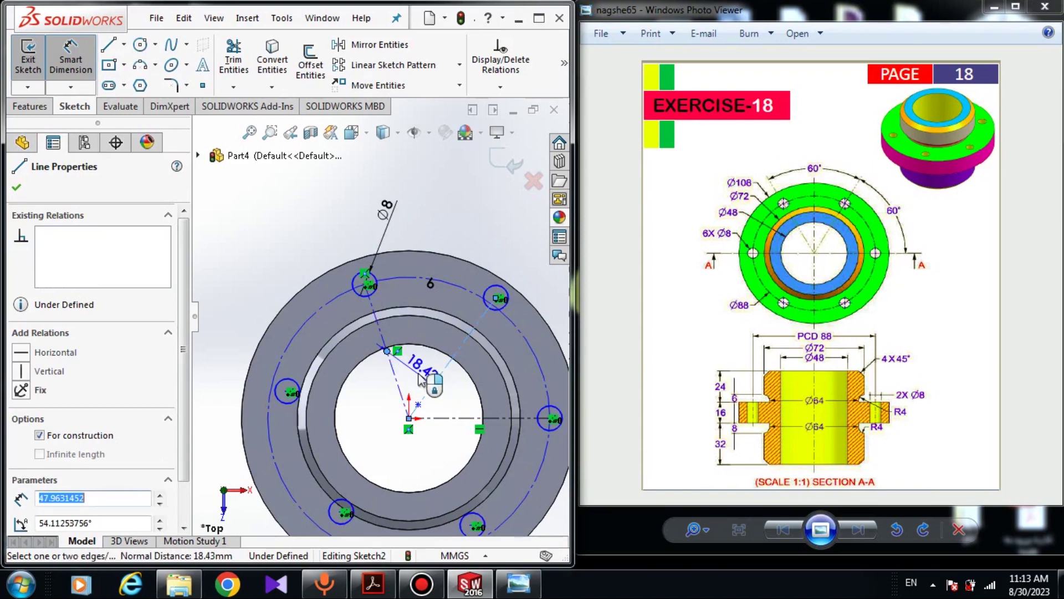
key(Escape)
click(398, 385)
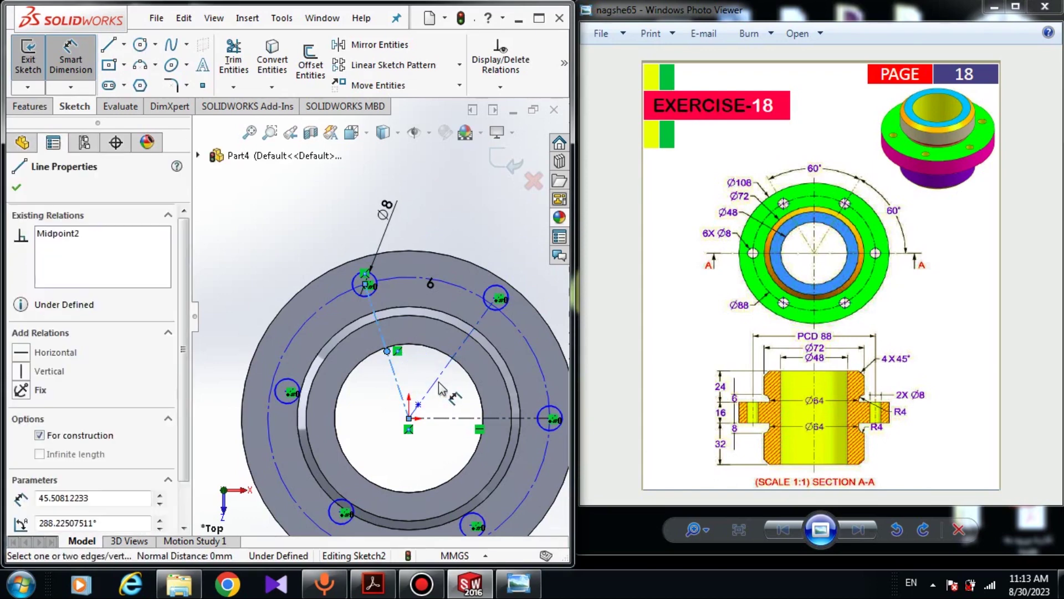
click(436, 378)
key(Escape)
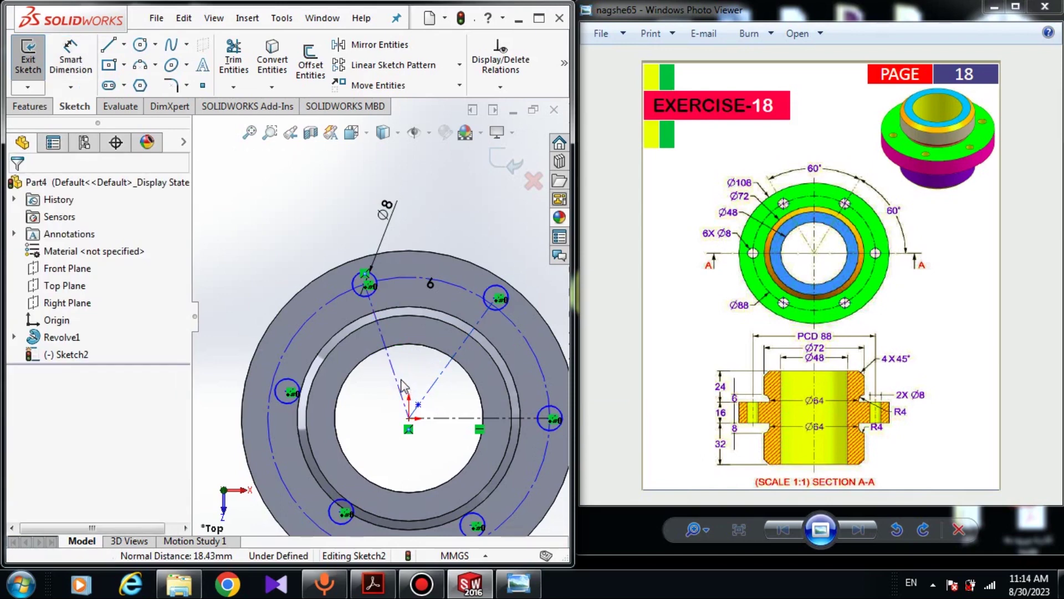
click(396, 379)
key(Escape)
- Dimension the angle between the upper-left and upper-right centerlines as 60°
click(71, 56)
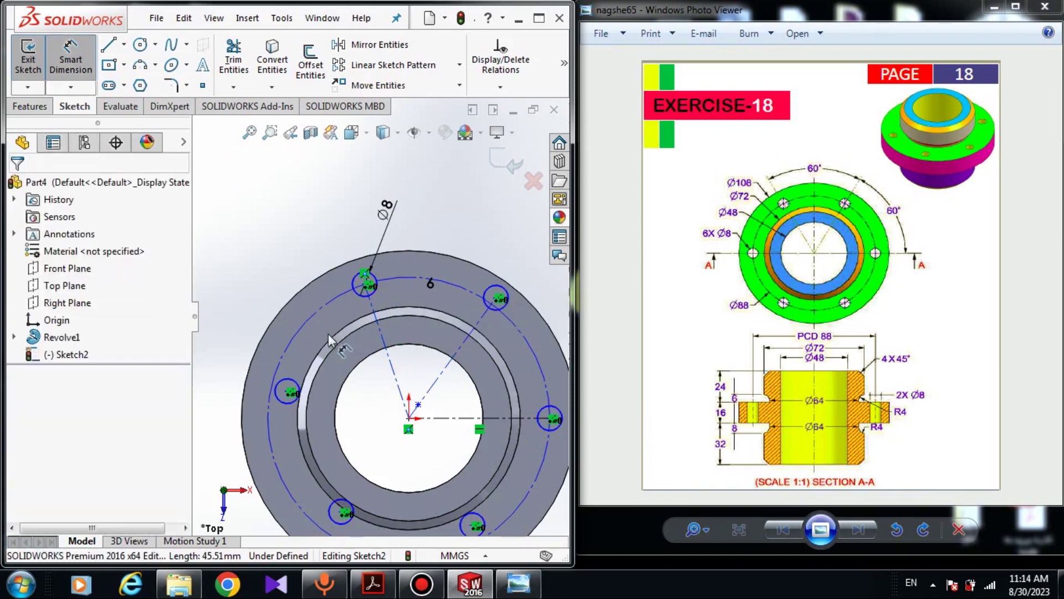
click(399, 381)
click(433, 384)
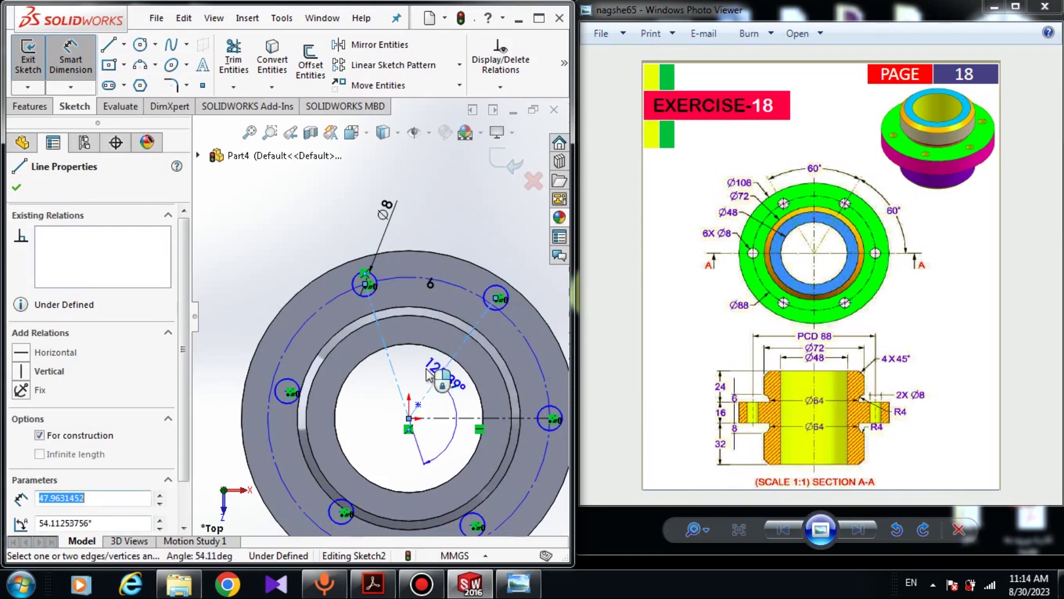
click(421, 366)
text(60)
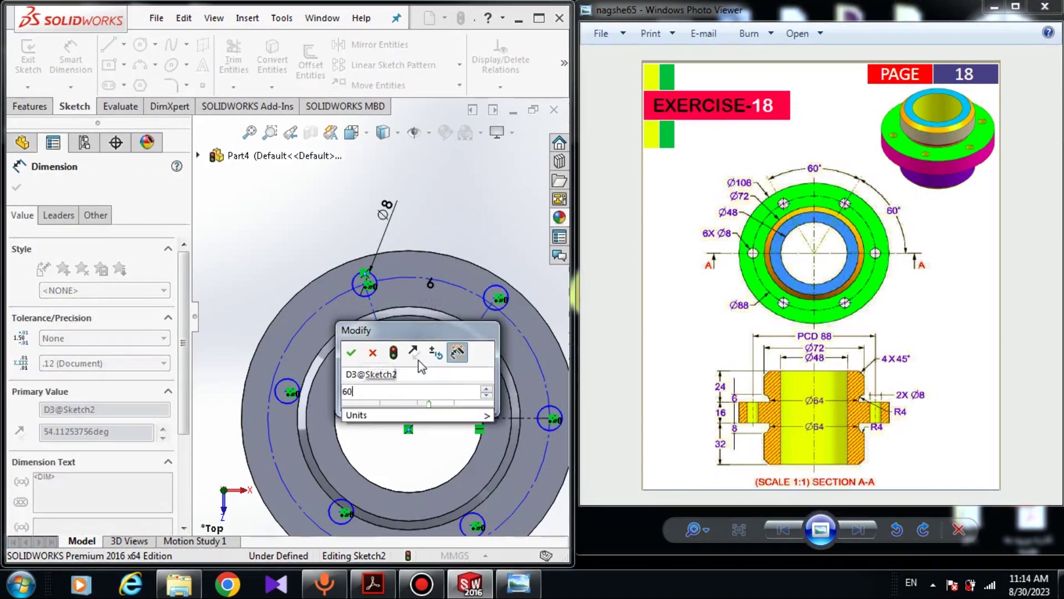
key(Return)
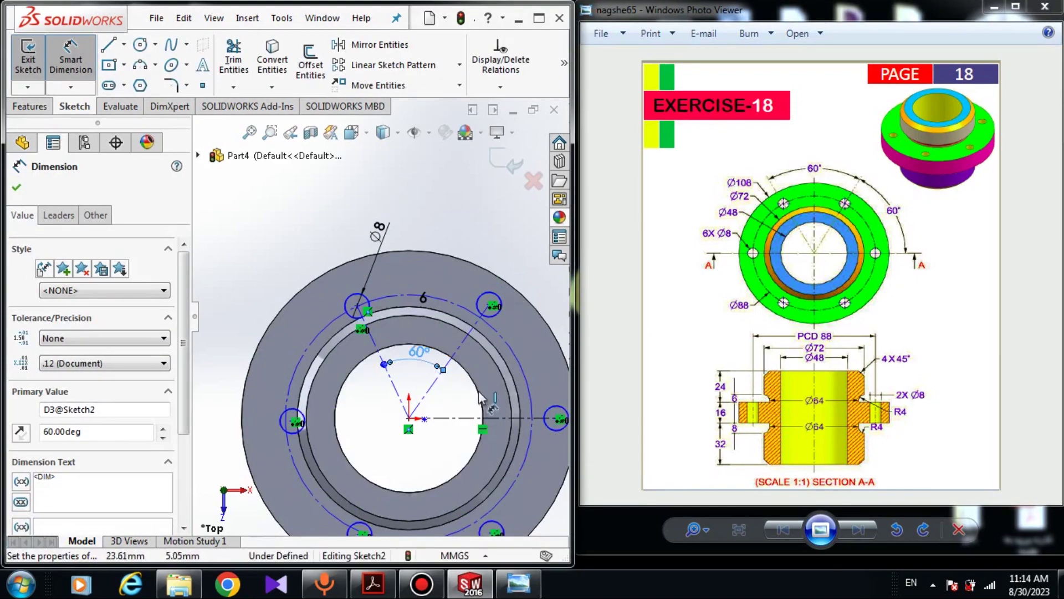
- Dimension the angle between the upper-right centerline and the horizontal centerline as 60°
click(465, 397)
click(448, 364)
click(467, 418)
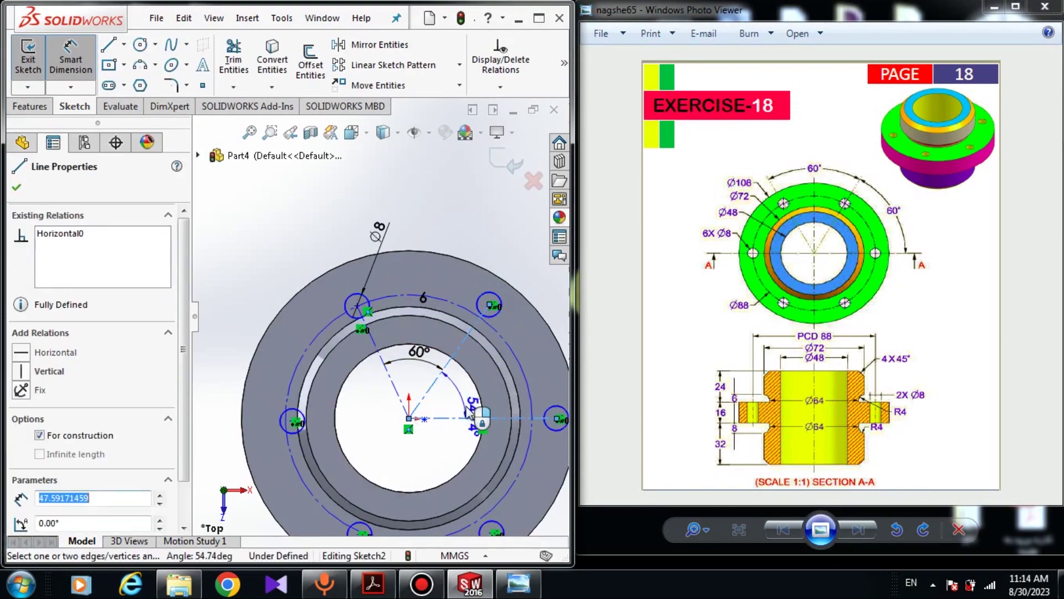
click(469, 407)
text(60)
key(Return)
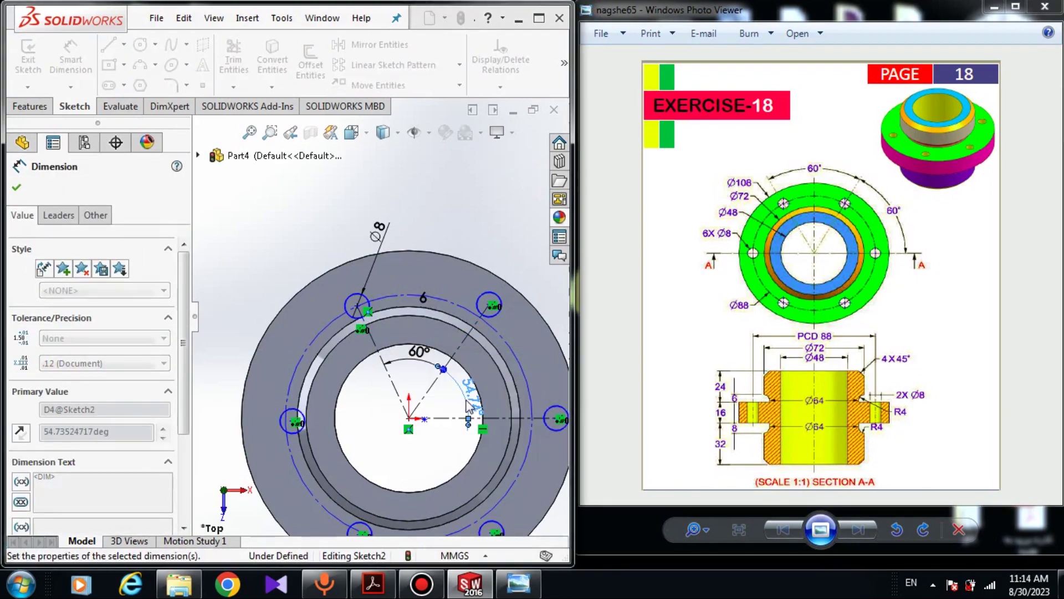
key(Escape)
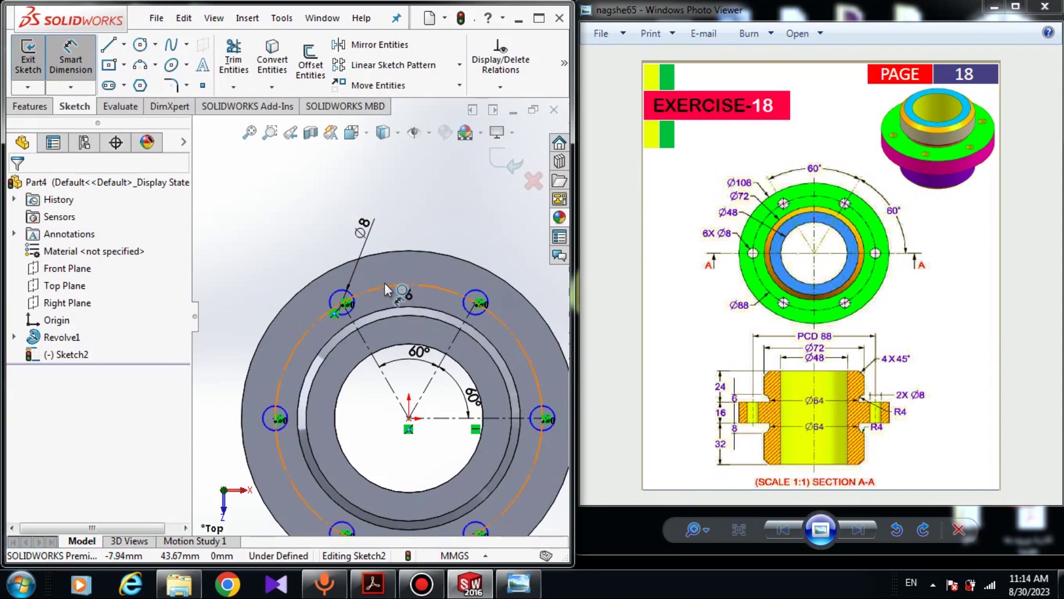
- Dimension the construction pitch circle's diameter as 88 mm
click(386, 286)
click(463, 253)
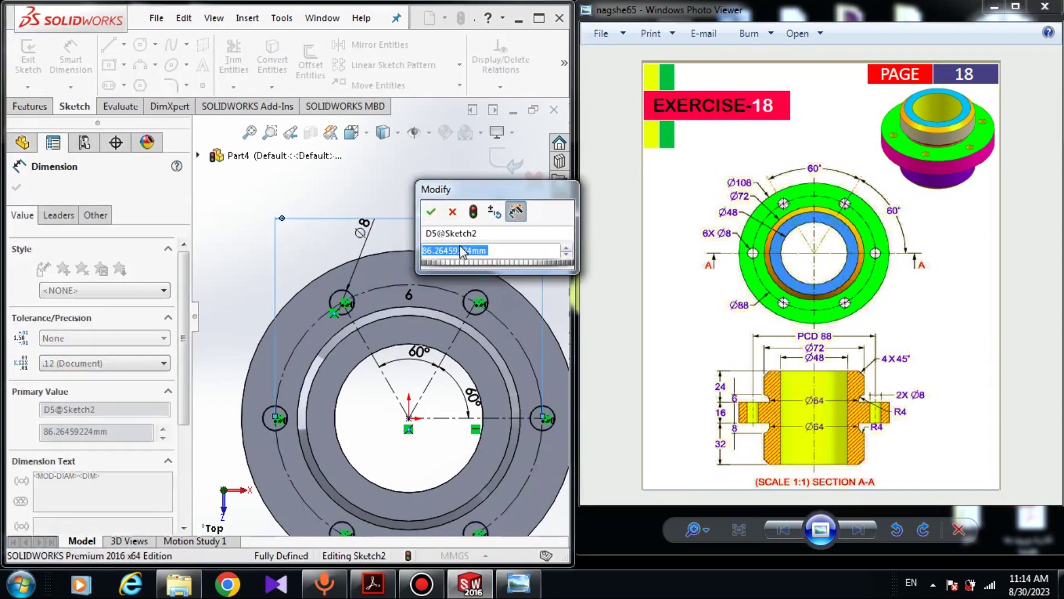
text(88)
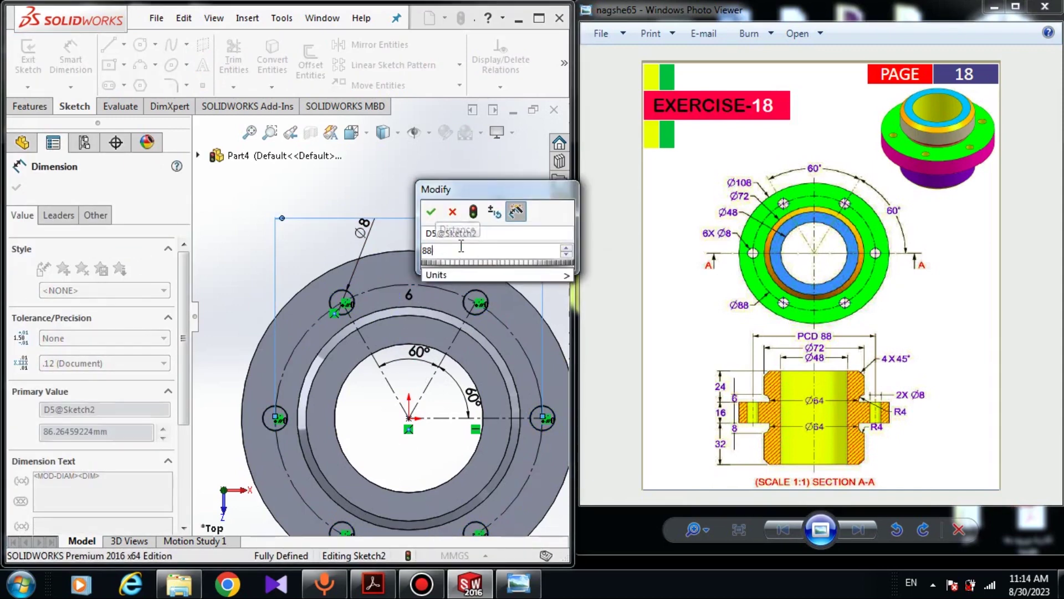
key(Return)
key(Escape)
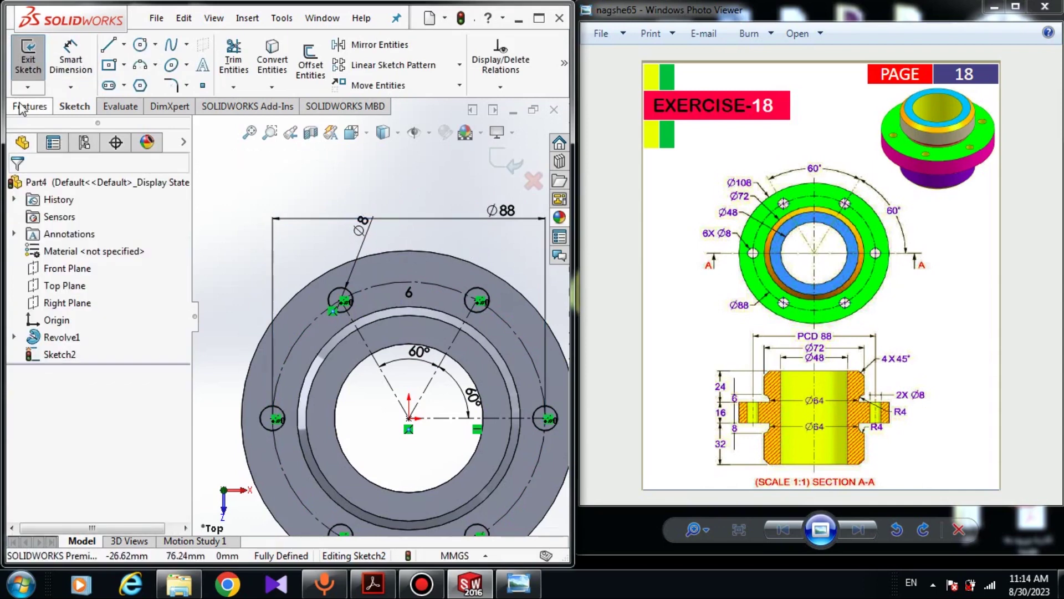
- Cut the six hole circles through the flange with an Extruded Cut using the Through All end condition
click(29, 107)
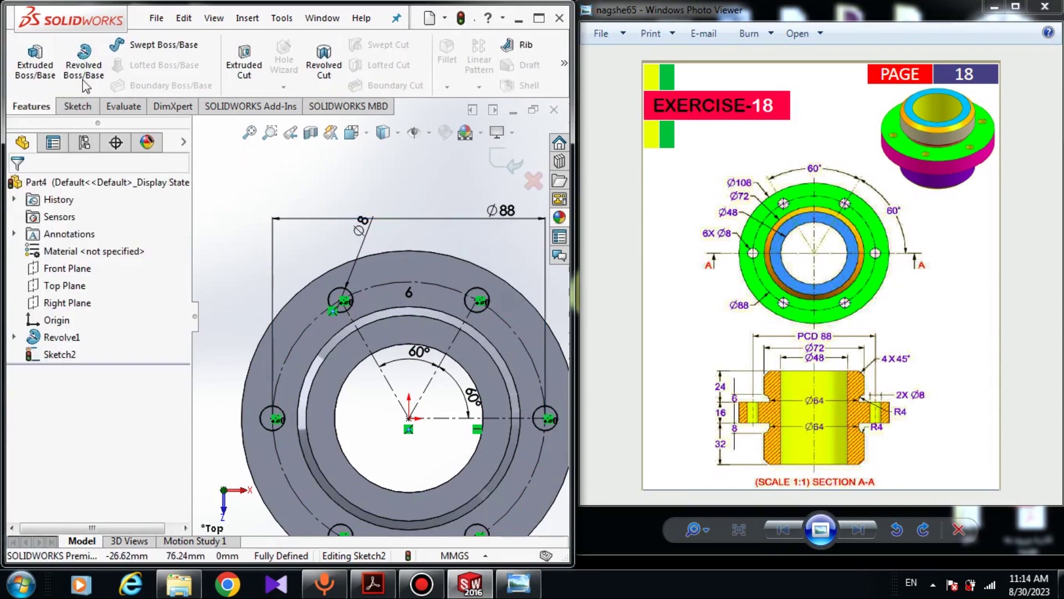
click(244, 65)
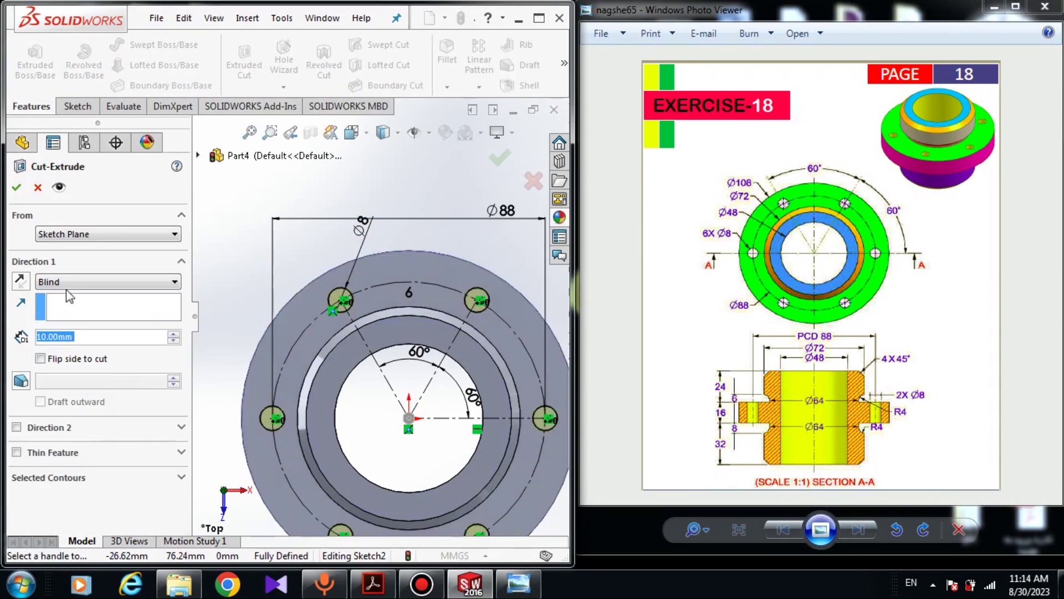
click(54, 283)
click(55, 306)
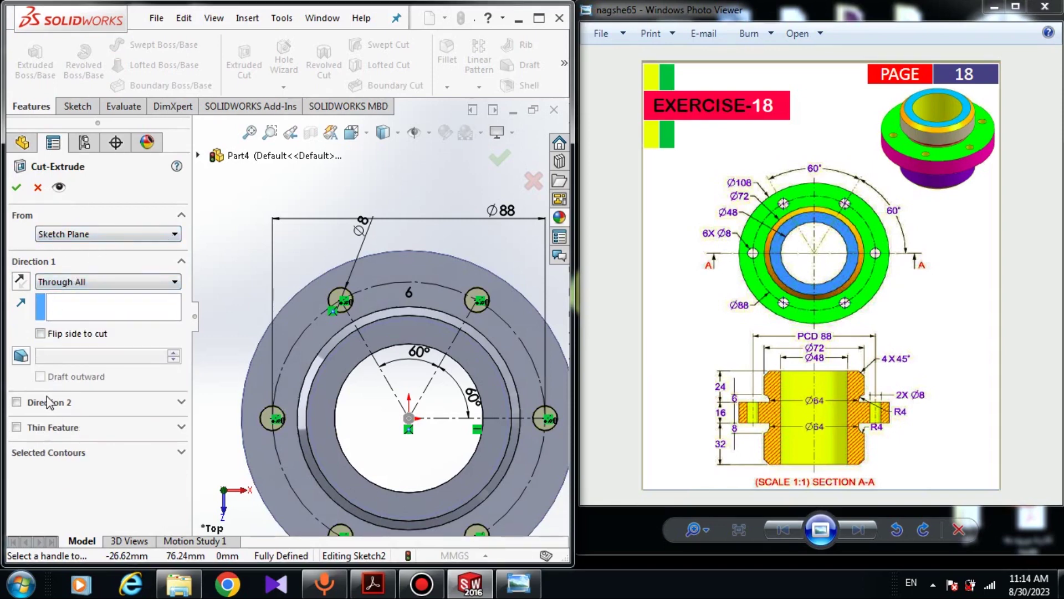
click(17, 186)
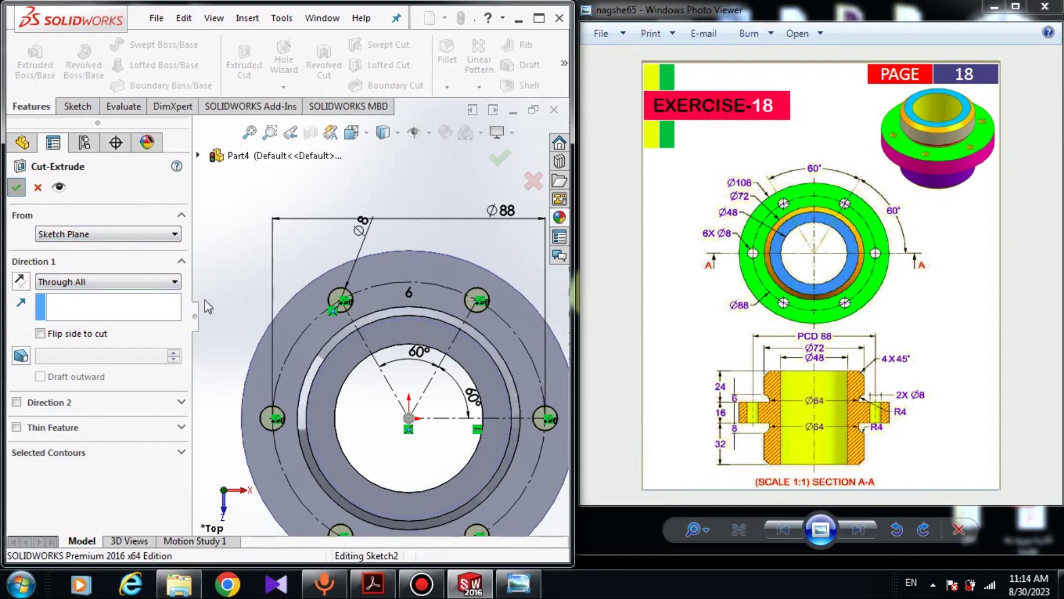
- Apply a red colour appearance to the revolved body and the hole cut features
middle_drag(268, 364, 364, 326)
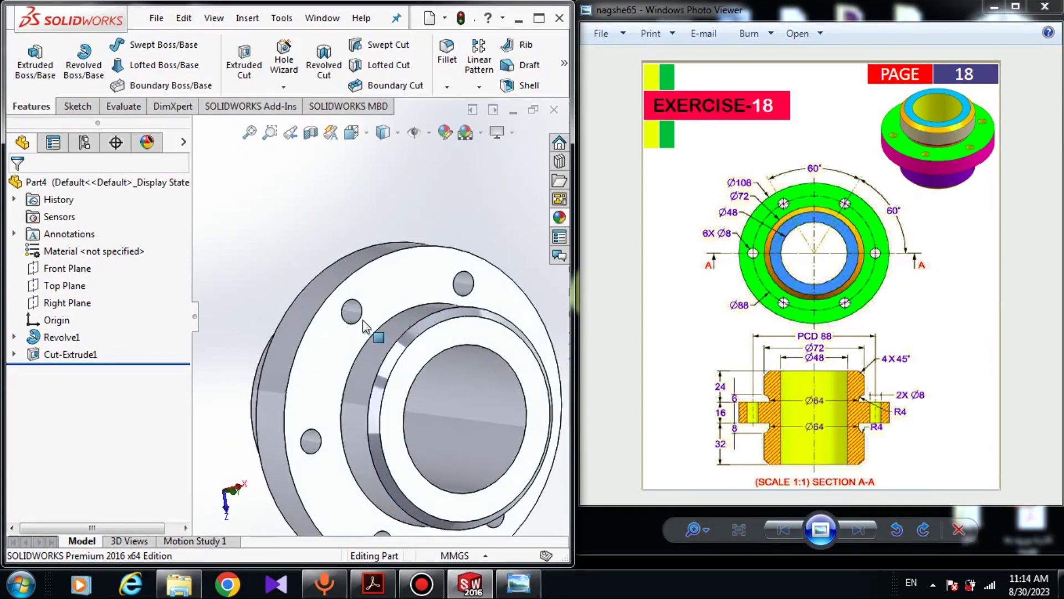
click(46, 343)
ctrl+click(50, 360)
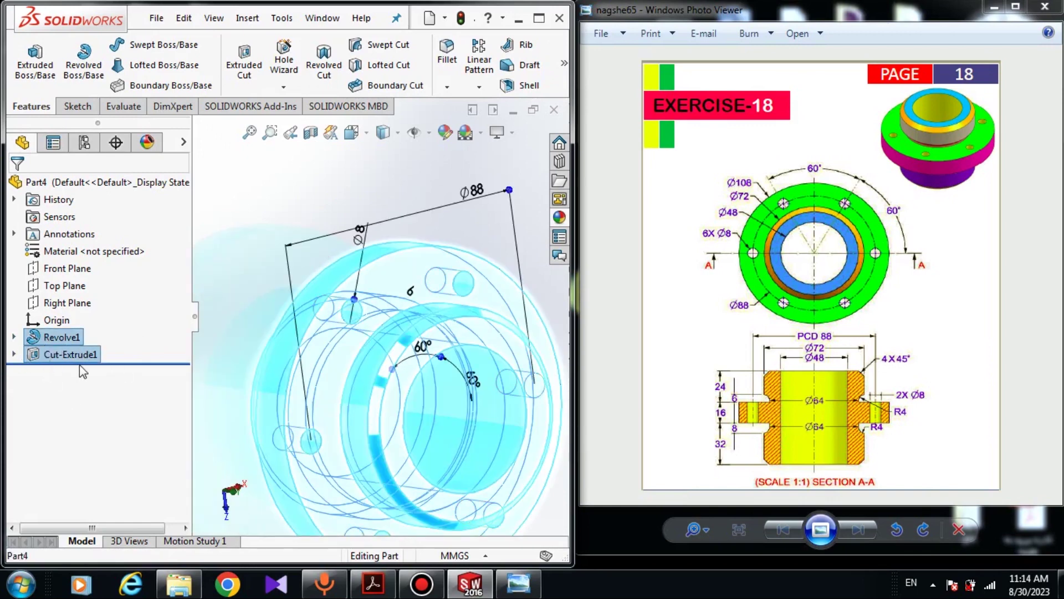
click(443, 133)
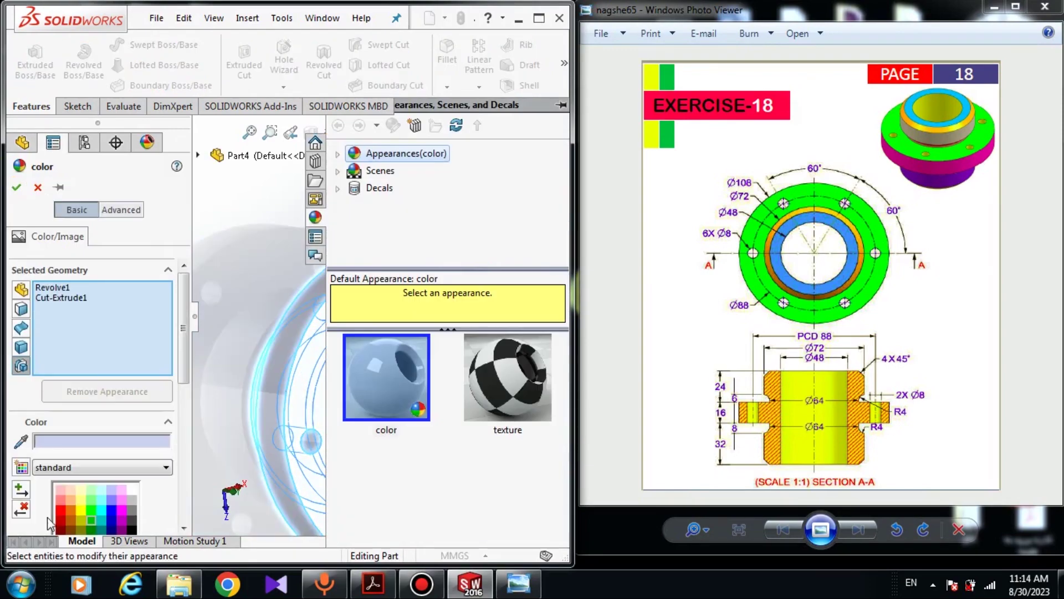
click(61, 511)
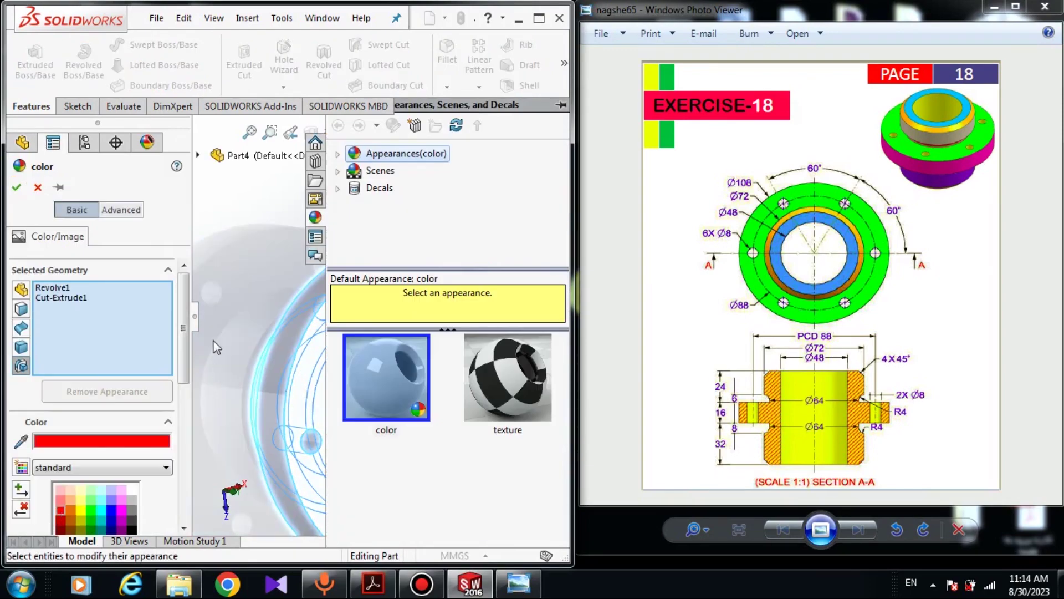
click(16, 189)
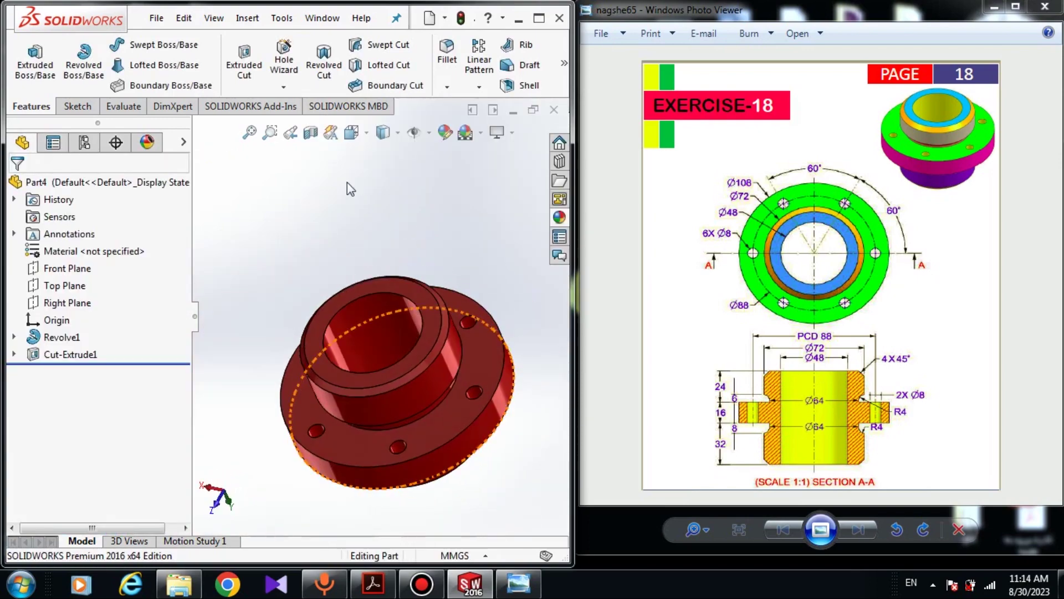
middle_drag(422, 332, 513, 357)
click(352, 133)
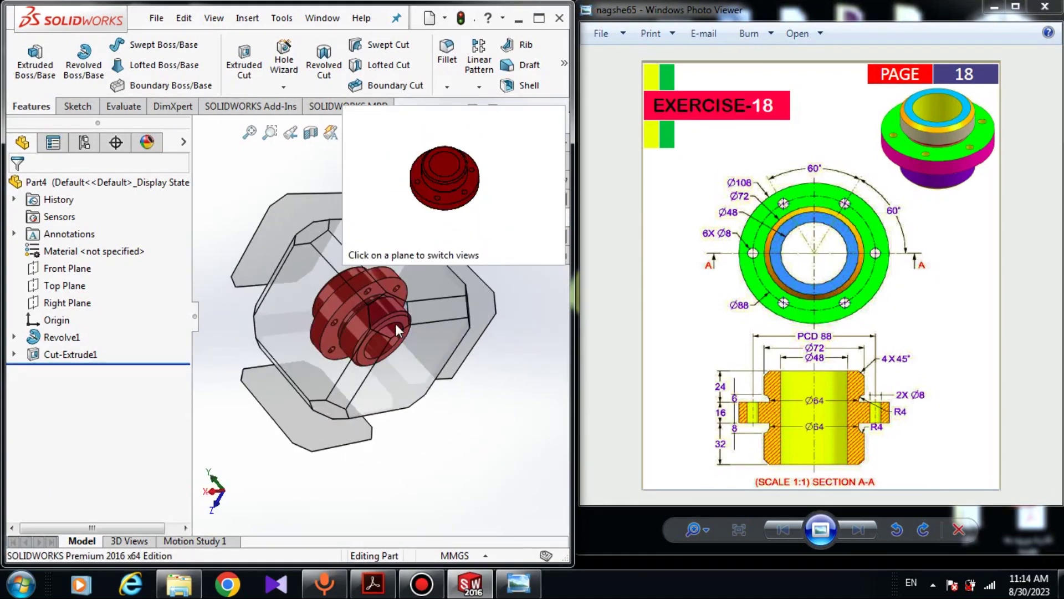
click(344, 383)
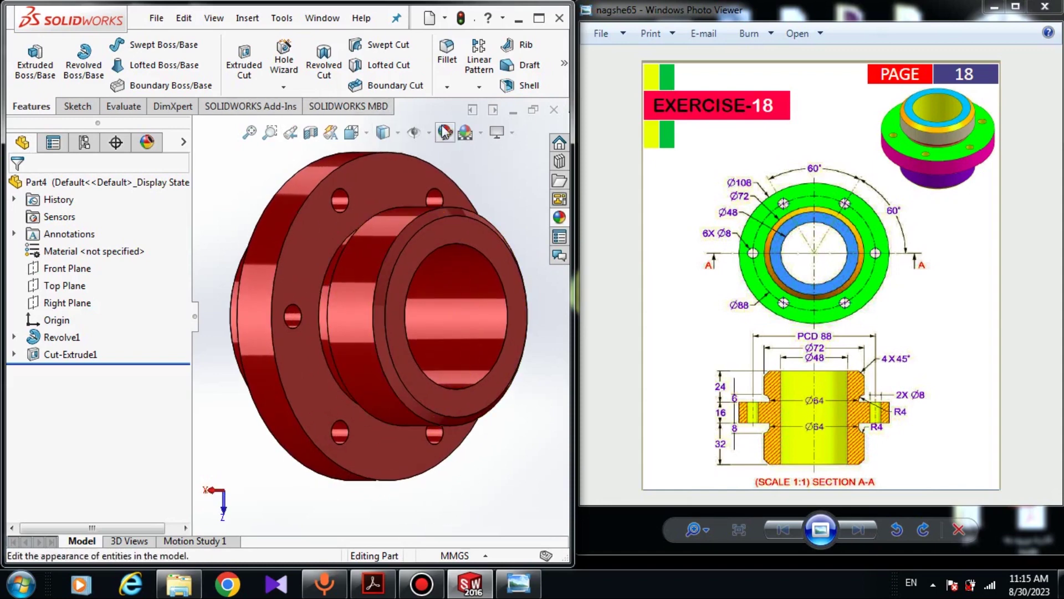
click(442, 132)
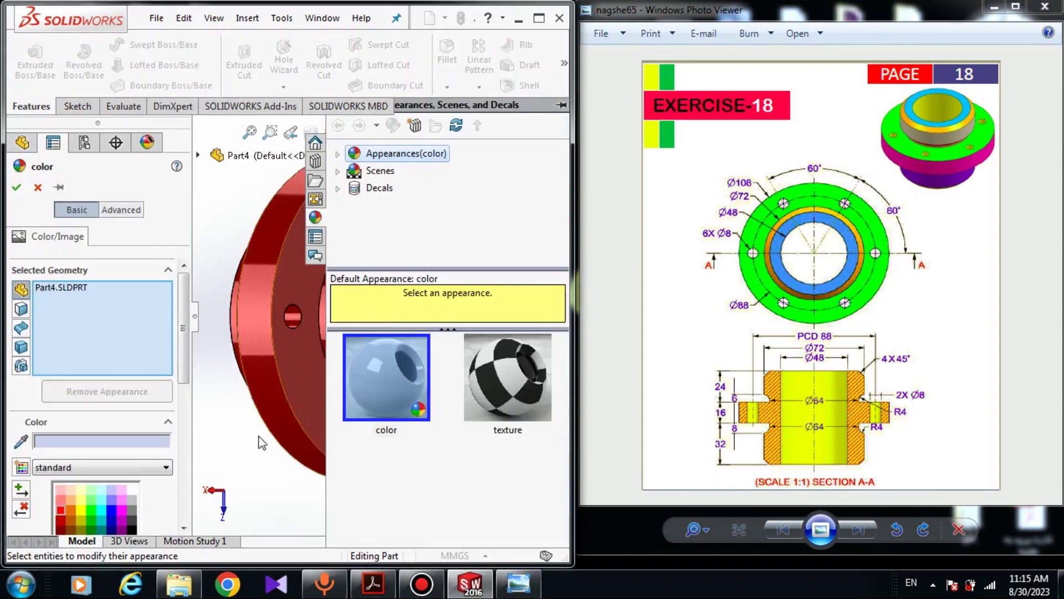
click(394, 322)
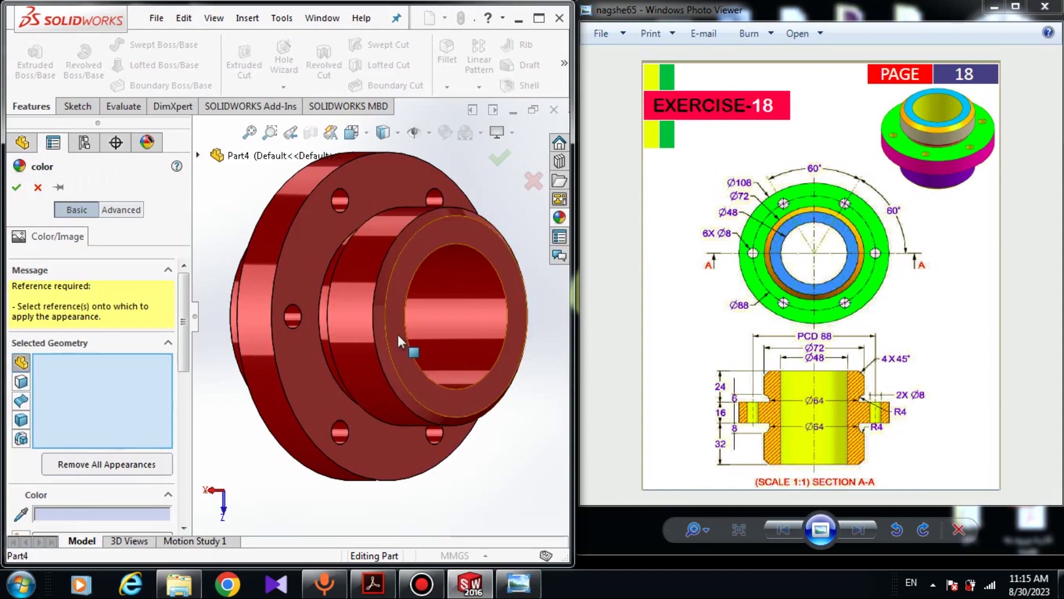
click(395, 350)
key(Escape)
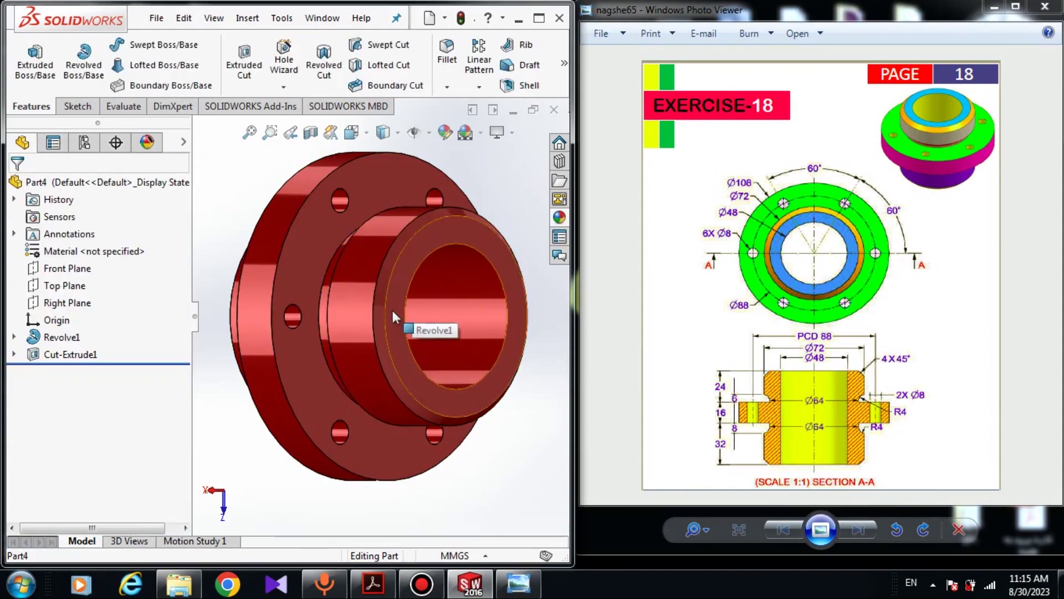
- Select the hub's annular end face around the bore and open its appearance settings
click(392, 310)
click(444, 137)
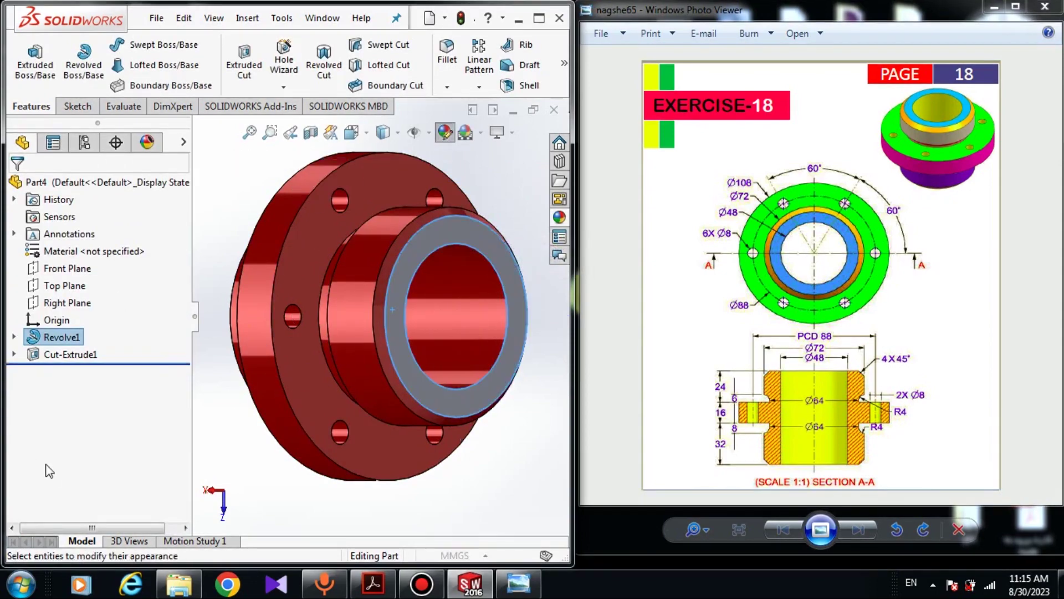